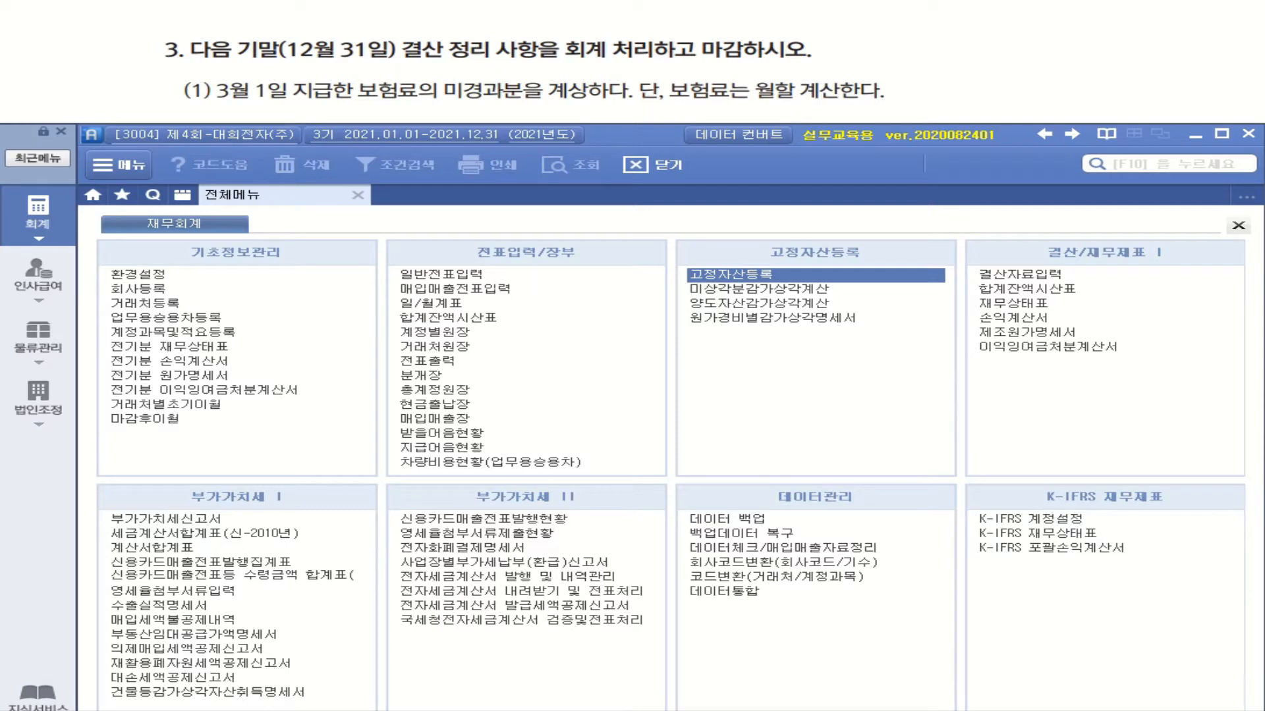
pyautogui.moveTo(670, 102); pyautogui.dragTo(879, 99)
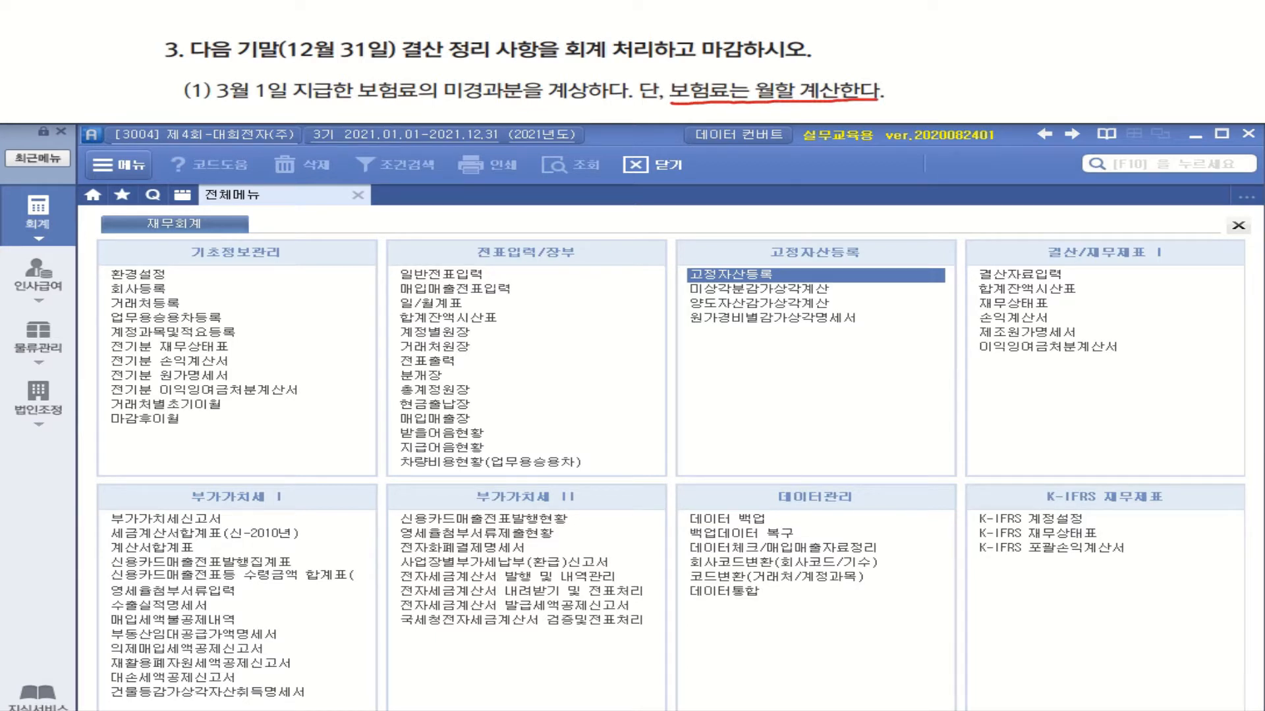
pyautogui.moveTo(212, 108); pyautogui.dragTo(323, 102)
# Open general voucher entry (일반전표입력) for March 1 and check the amount of the insurance (보험료) payment
pyautogui.click(49, 230)
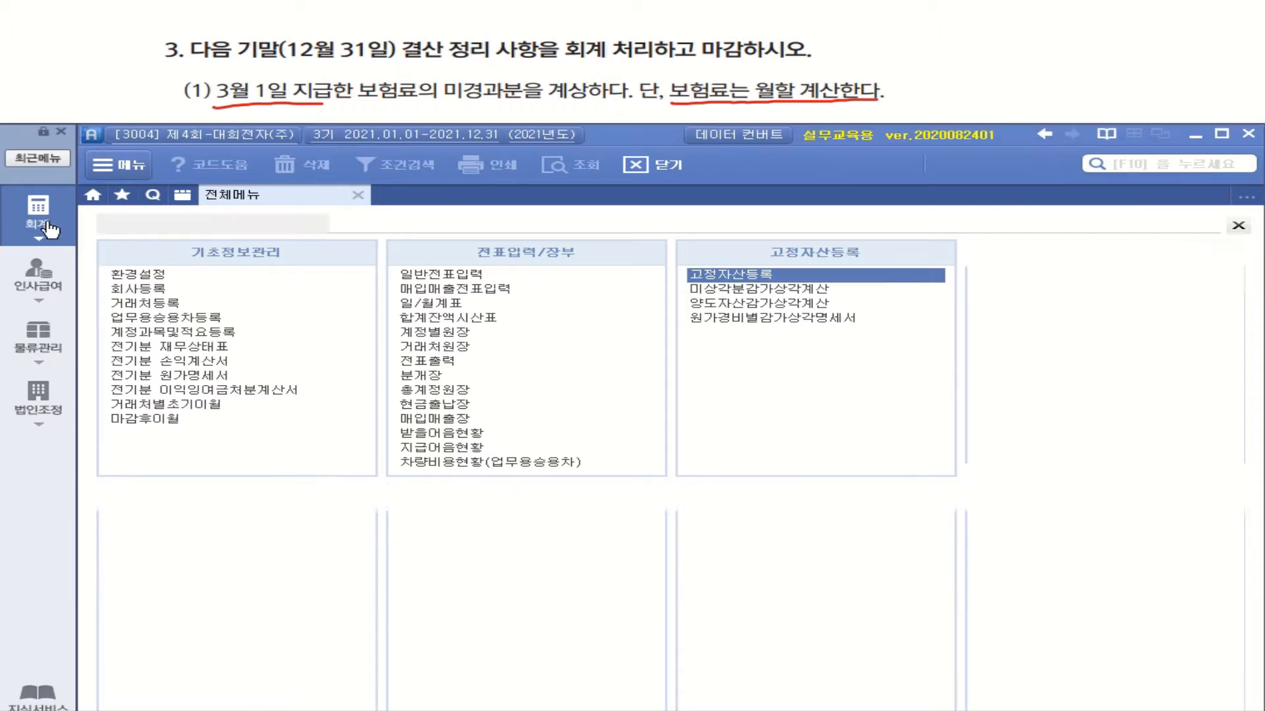
pyautogui.click(445, 276)
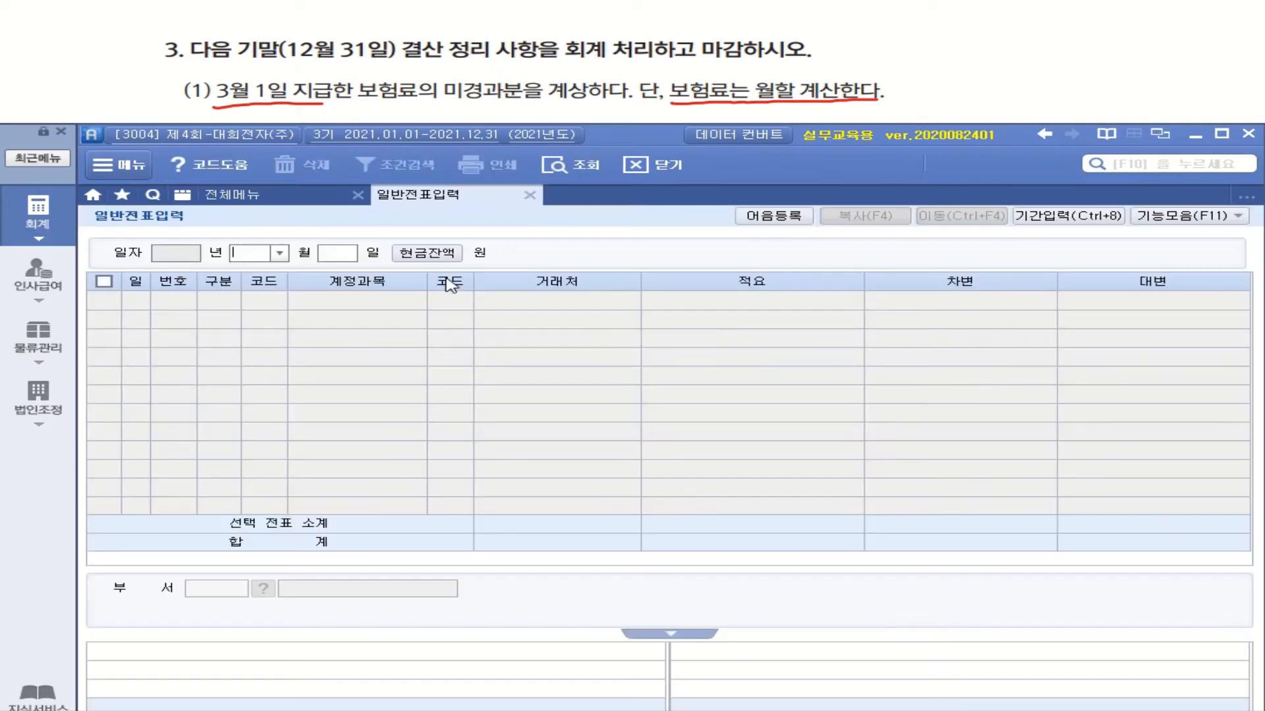
pyautogui.click(280, 253)
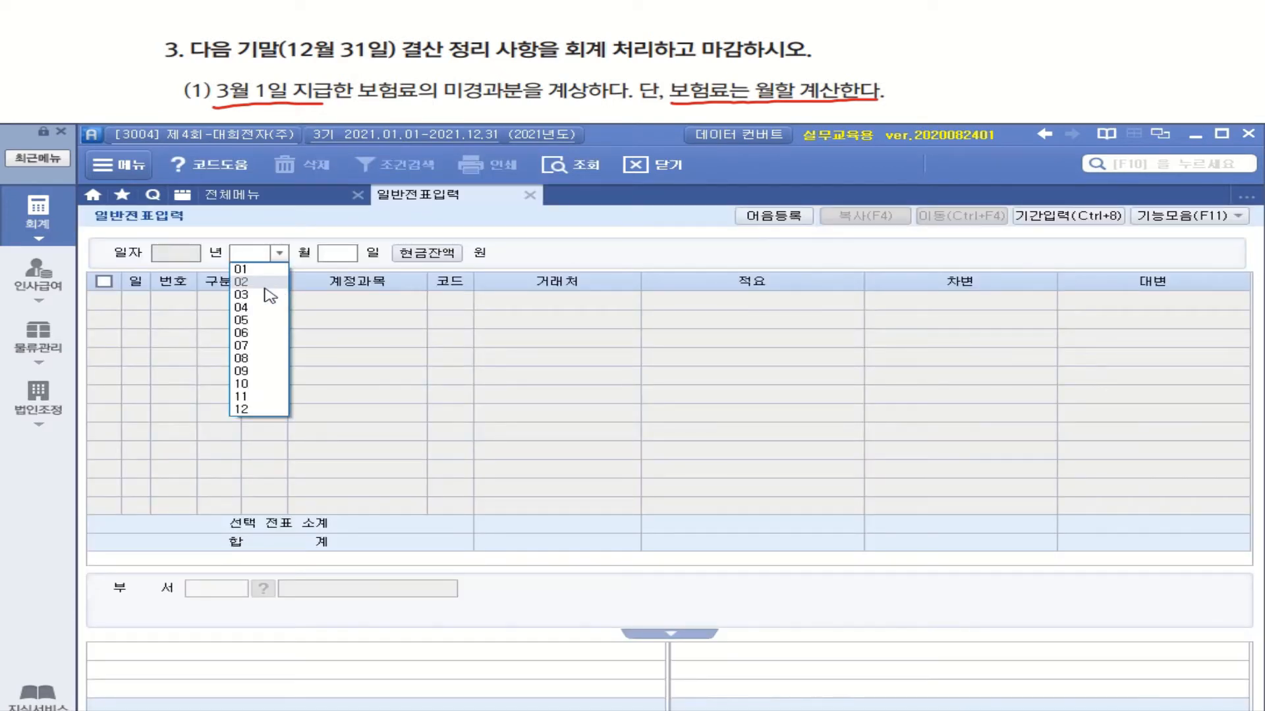
pyautogui.click(266, 295)
pyautogui.write('1')
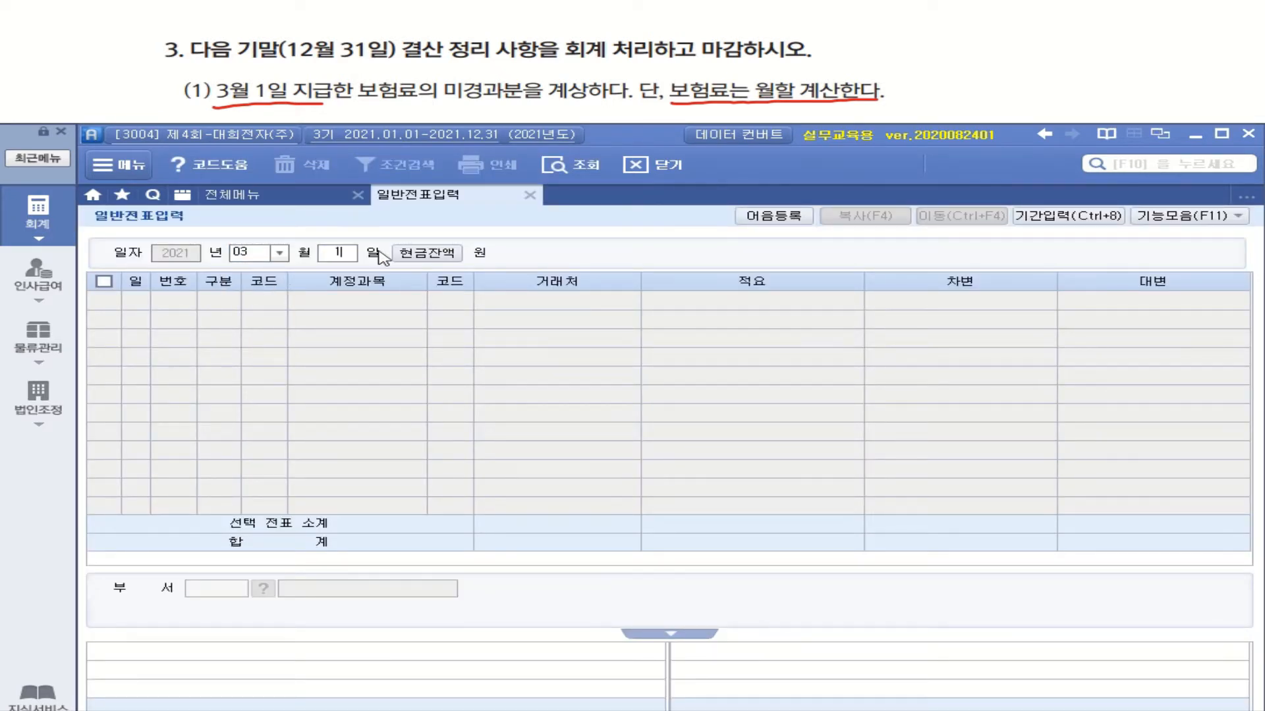
pyautogui.press('Return')
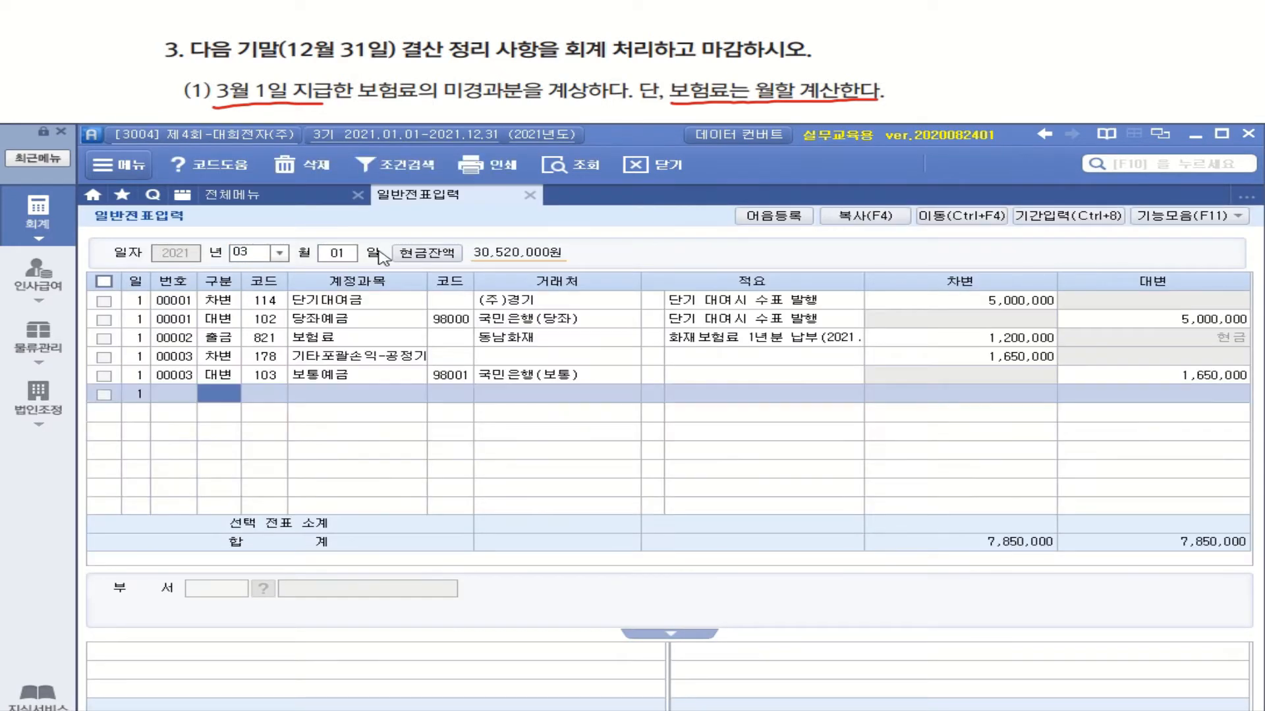
pyautogui.click(336, 339)
pyautogui.click(1027, 341)
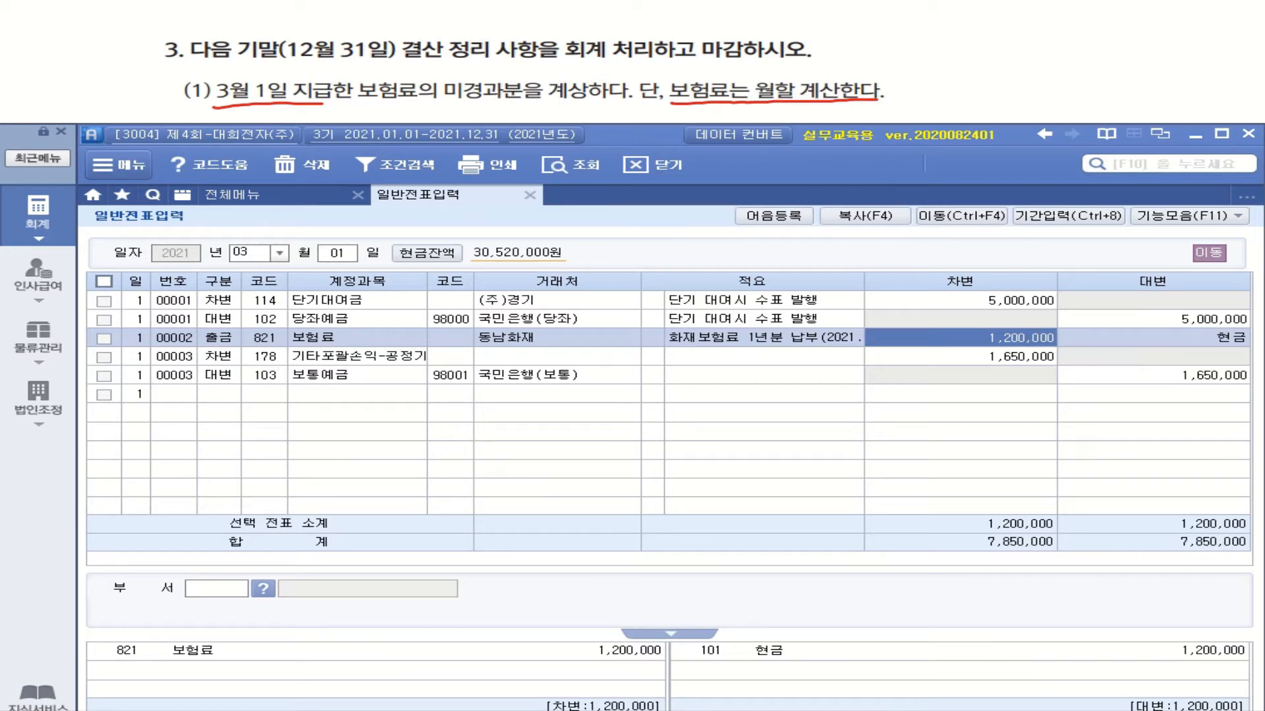
pyautogui.moveTo(897, 44); pyautogui.dragTo(896, 65)
pyautogui.moveTo(914, 60); pyautogui.dragTo(981, 61)
pyautogui.moveTo(998, 49)
pyautogui.mouseDown()
pyautogui.moveTo(991, 60)
pyautogui.moveTo(1016, 66)
pyautogui.mouseUp()
pyautogui.moveTo(1034, 50)
pyautogui.mouseDown()
pyautogui.moveTo(1027, 58)
pyautogui.moveTo(1068, 61)
pyautogui.mouseUp()
pyautogui.moveTo(1088, 61)
pyautogui.mouseDown()
pyautogui.moveTo(1109, 49)
pyautogui.moveTo(1109, 62)
pyautogui.moveTo(1206, 59)
pyautogui.moveTo(1147, 97)
pyautogui.moveTo(1185, 93)
pyautogui.mouseUp()
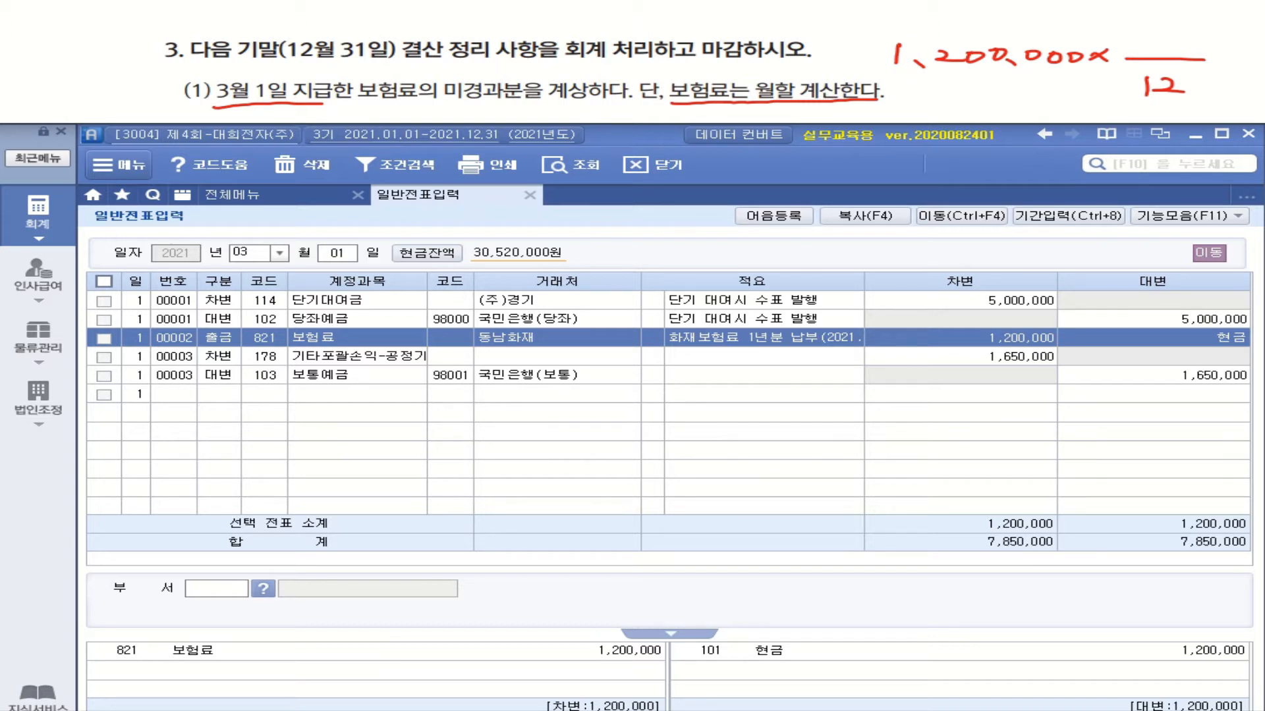
pyautogui.moveTo(1145, 28)
pyautogui.mouseDown()
pyautogui.moveTo(1143, 39)
pyautogui.moveTo(1173, 36)
pyautogui.mouseUp()
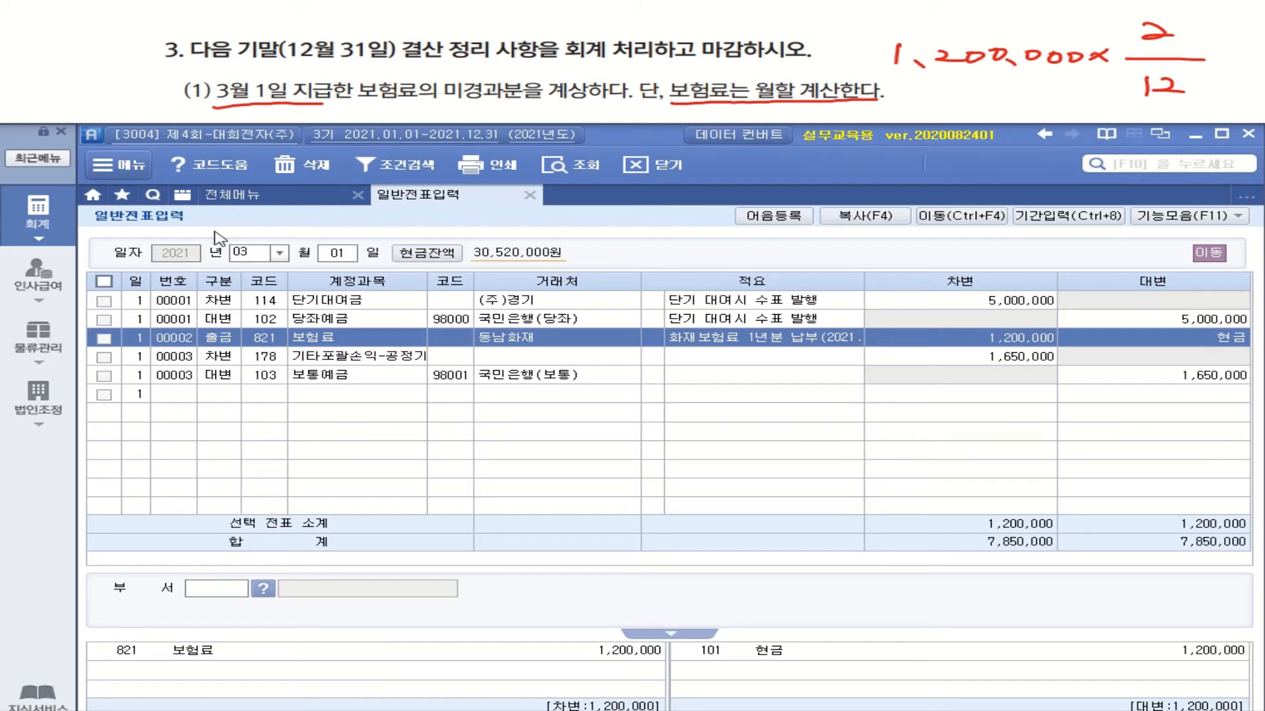
# Set the general voucher entry date to December 31
pyautogui.click(281, 257)
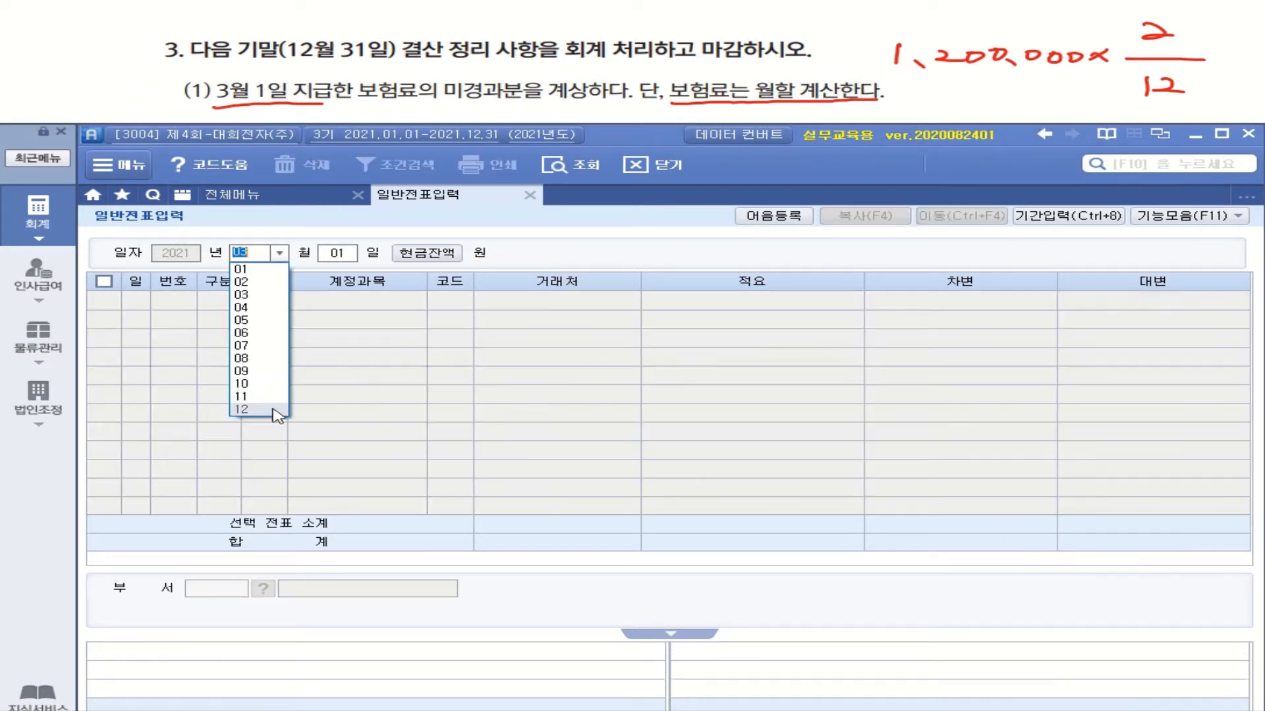
pyautogui.click(267, 415)
pyautogui.write('31')
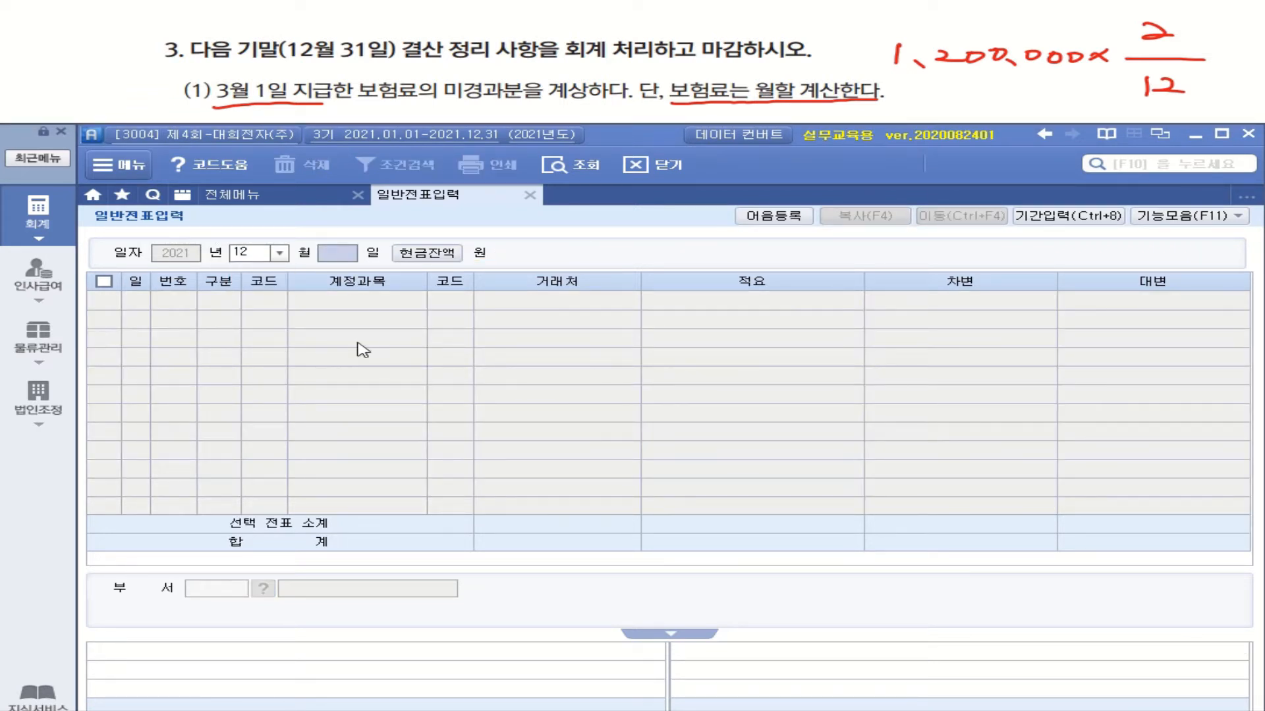
pyautogui.press('Return')
pyautogui.write('31')
pyautogui.press('Return')
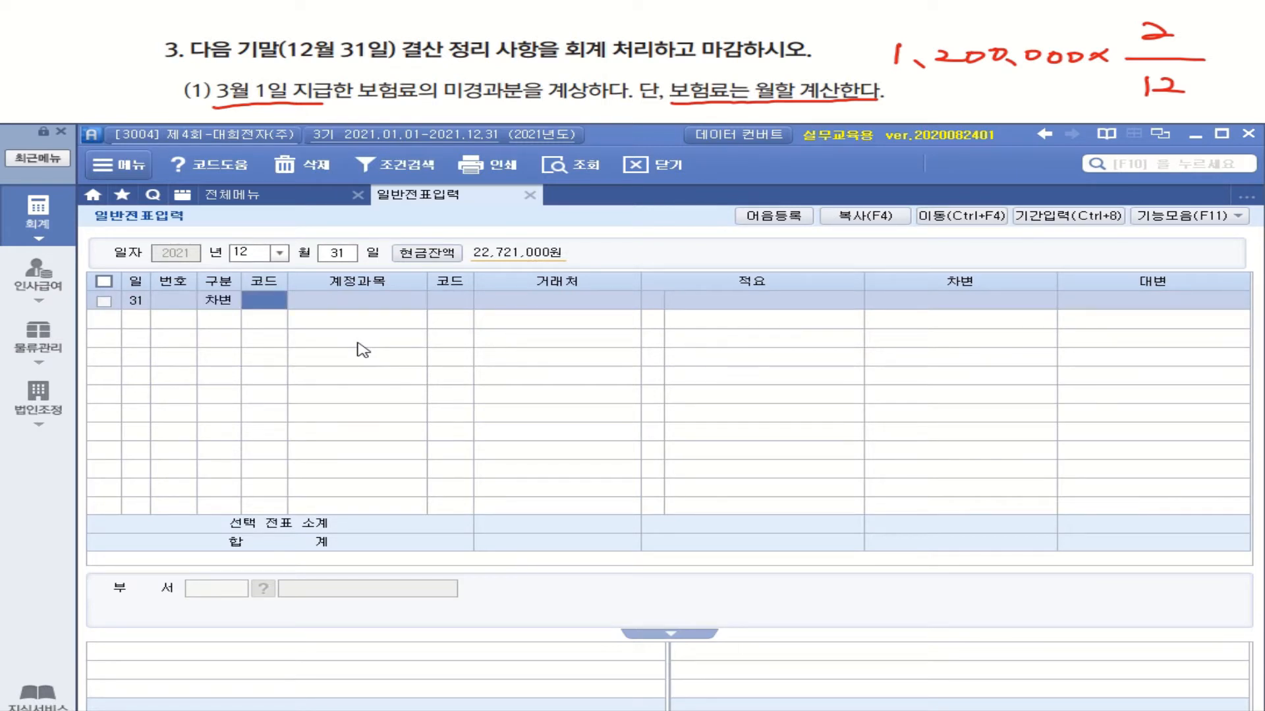
# Enter a debit (차변) line for account 133 선급비용 with an amount of 200,000
pyautogui.write('선ㄱ')
pyautogui.write('급')
pyautogui.press('Return')
pyautogui.click(534, 385)
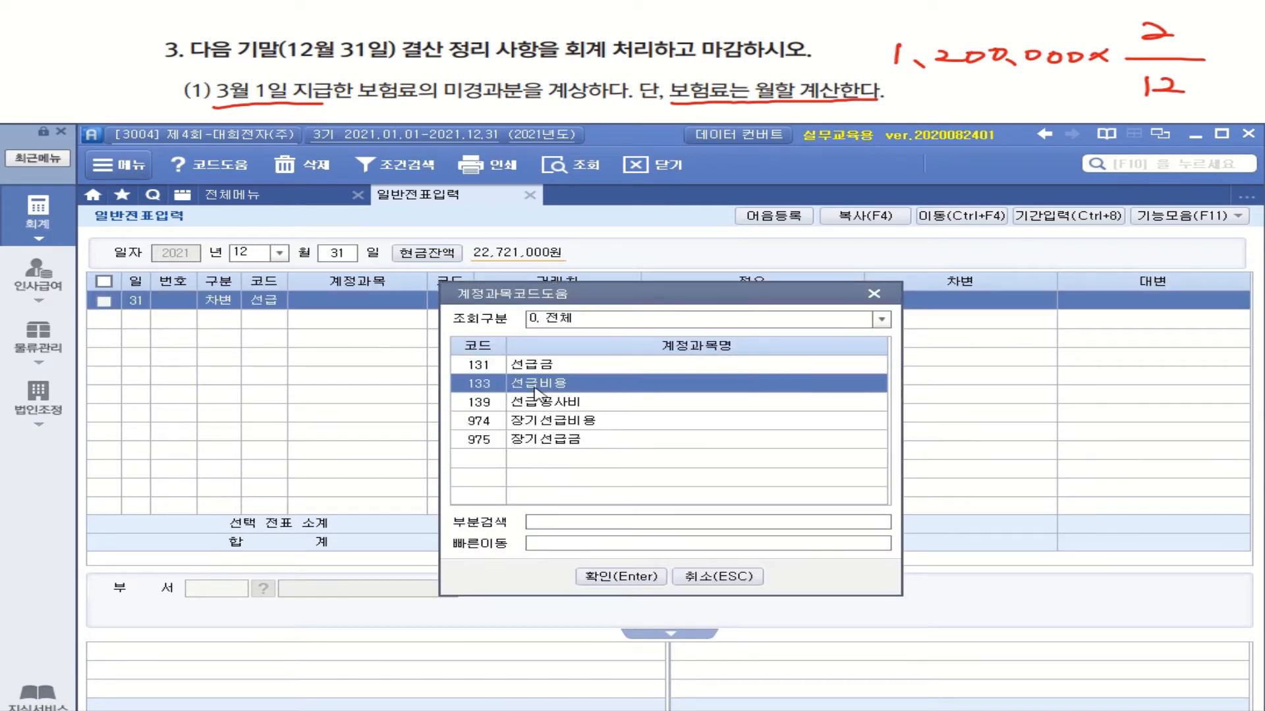
pyautogui.doubleClick(535, 388)
pyautogui.press('Return')
pyautogui.press('Return')
pyautogui.press('Return')
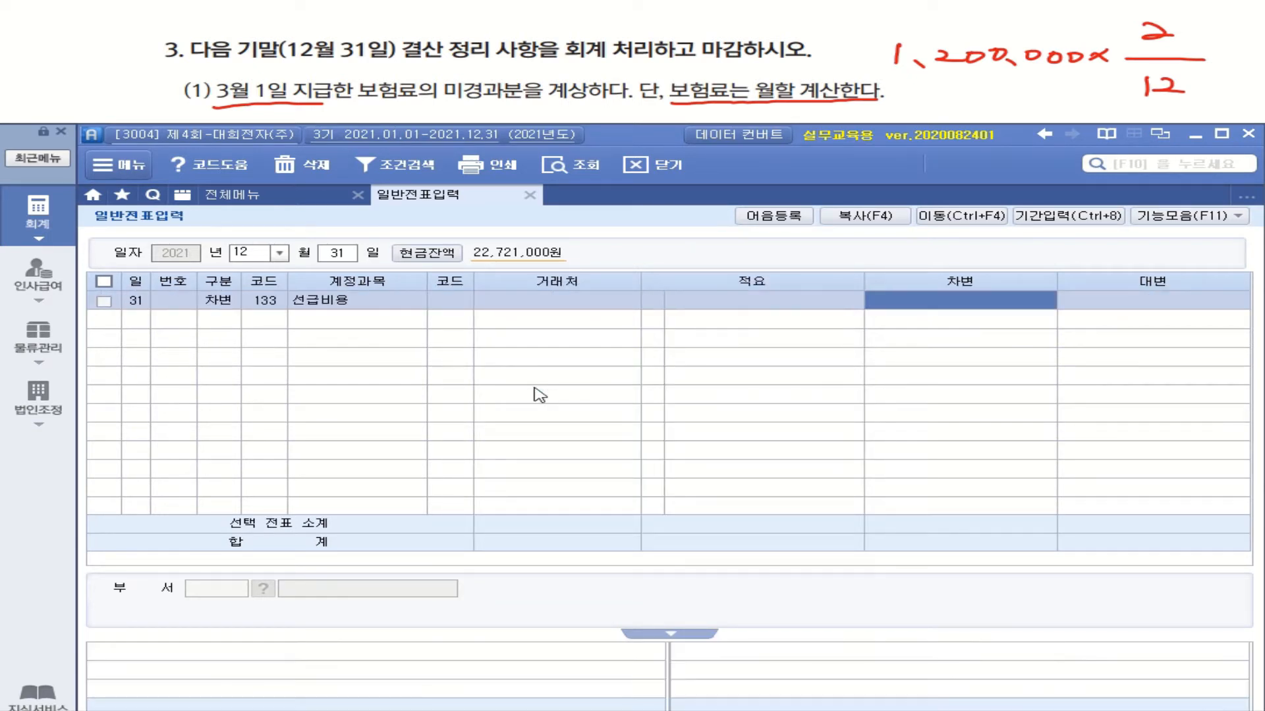
pyautogui.write('2000000')
pyautogui.press('Return')
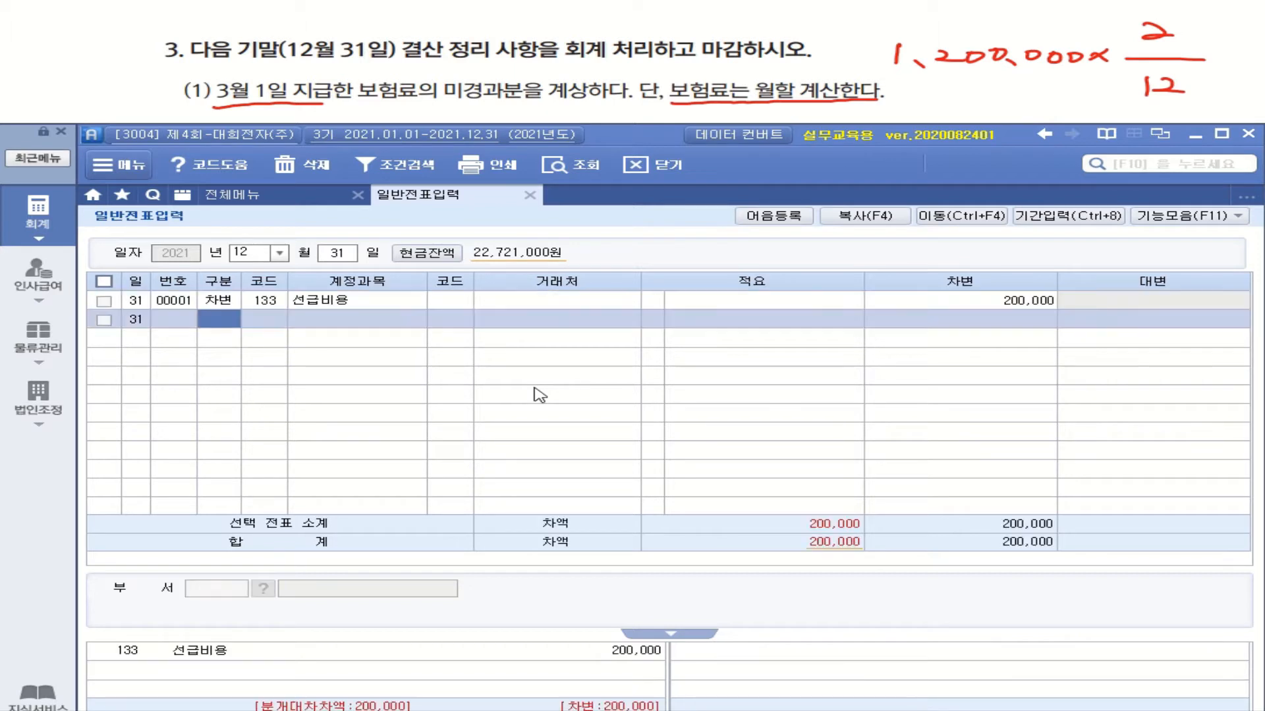
# Add the matching credit (대변) line for account 821 보험료 with an amount of 200,000
pyautogui.write('4')
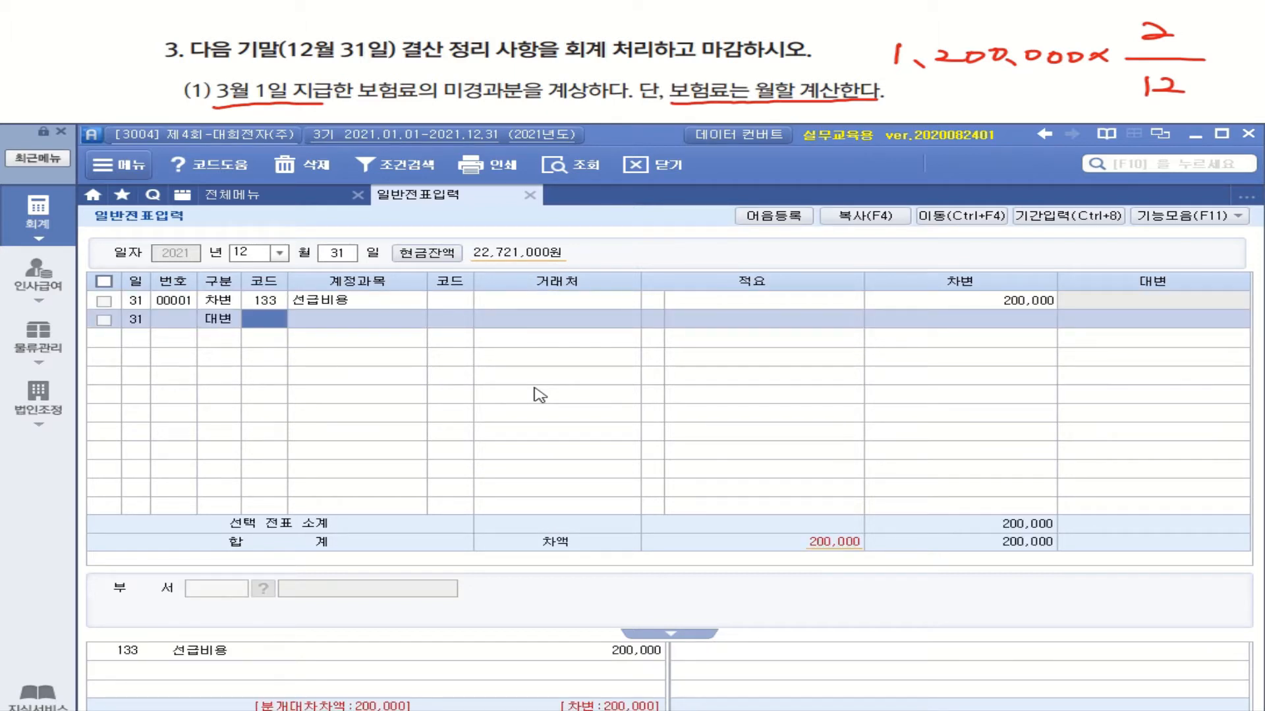
pyautogui.write('821')
pyautogui.press('Return')
pyautogui.press('Return')
pyautogui.press('Return')
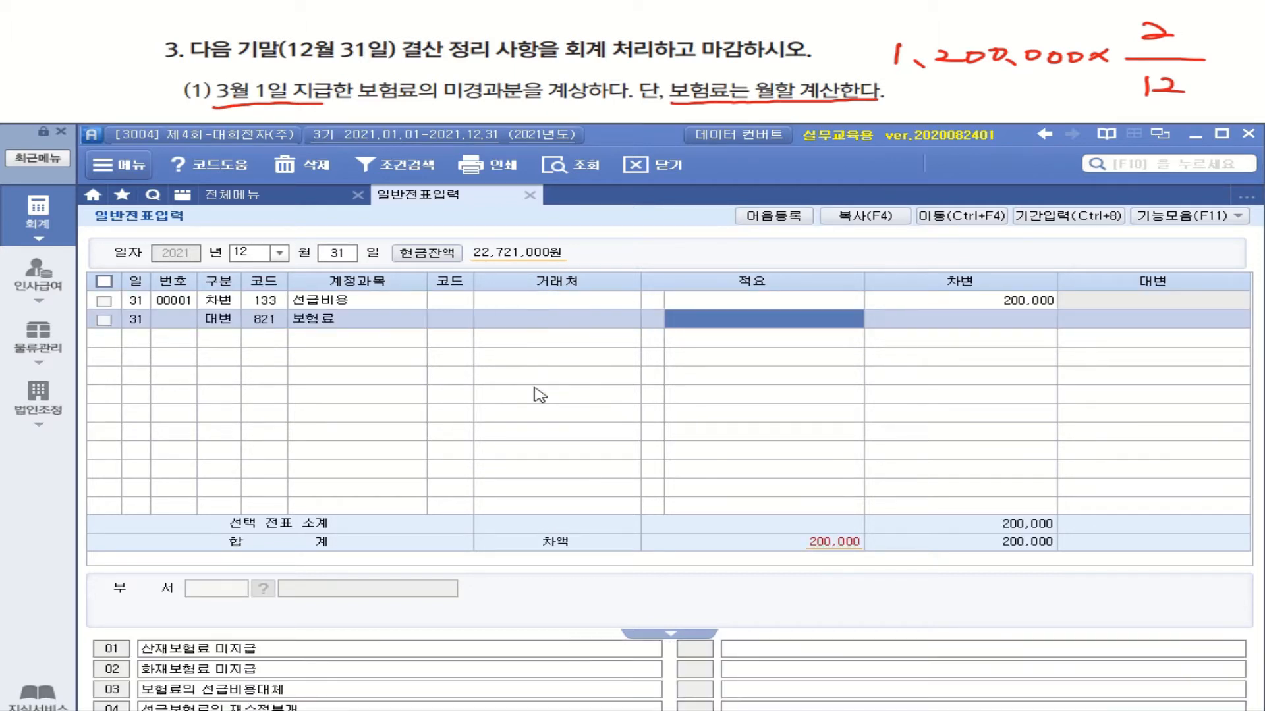
pyautogui.press('Return')
pyautogui.write('2000000')
pyautogui.press('Return')
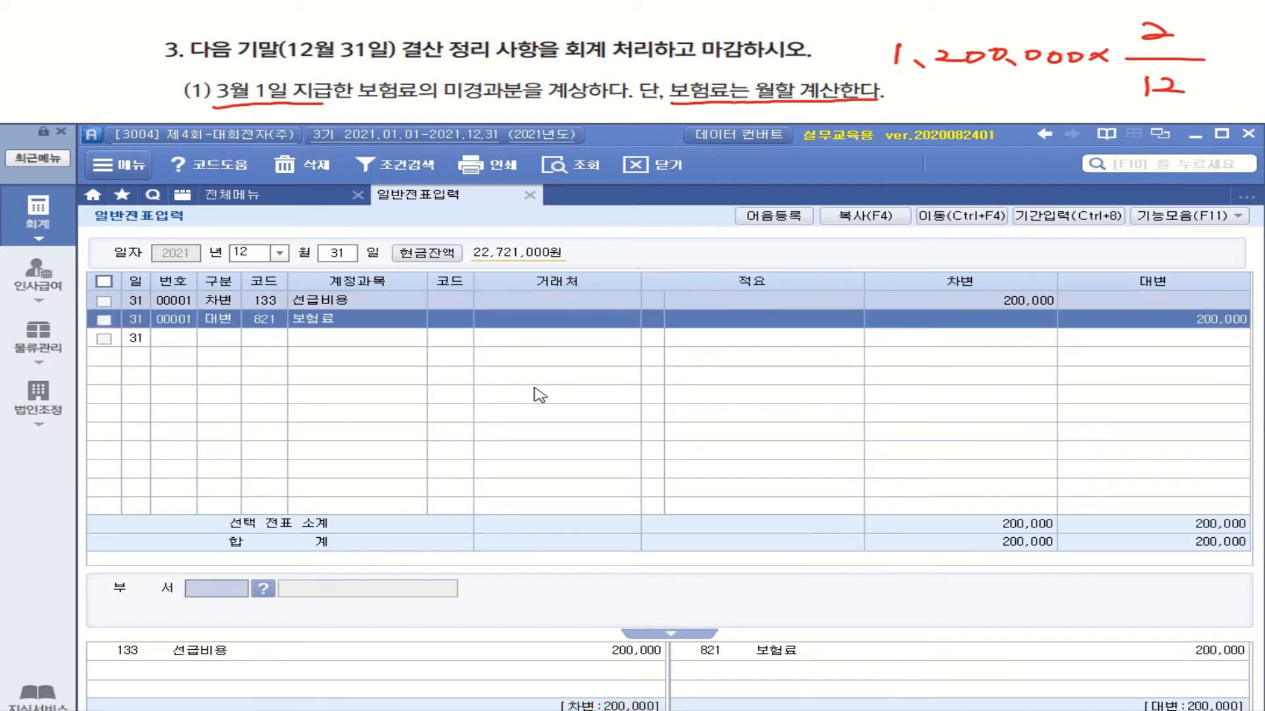
pyautogui.click(263, 321)
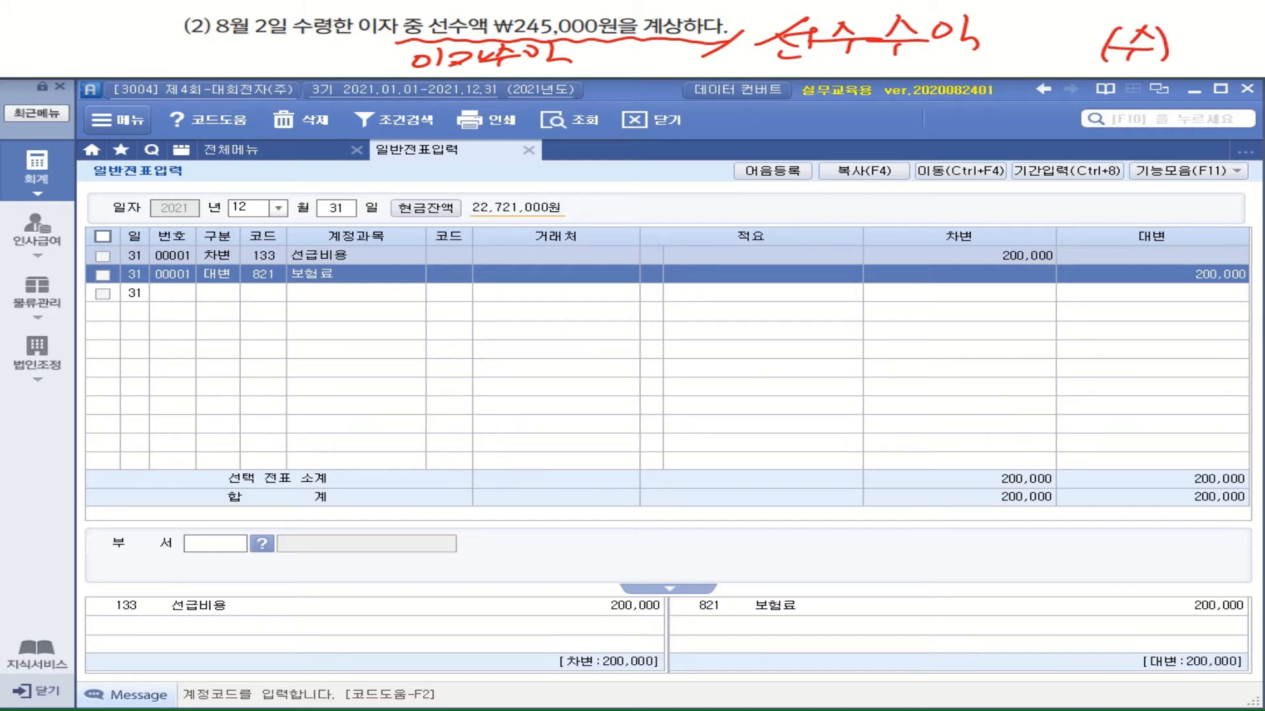
# Add a debit (차변) line on December 31 for account 901 이자수익 with an amount of 245,000
pyautogui.click(215, 295)
pyautogui.write('3')
pyautogui.press('Return')
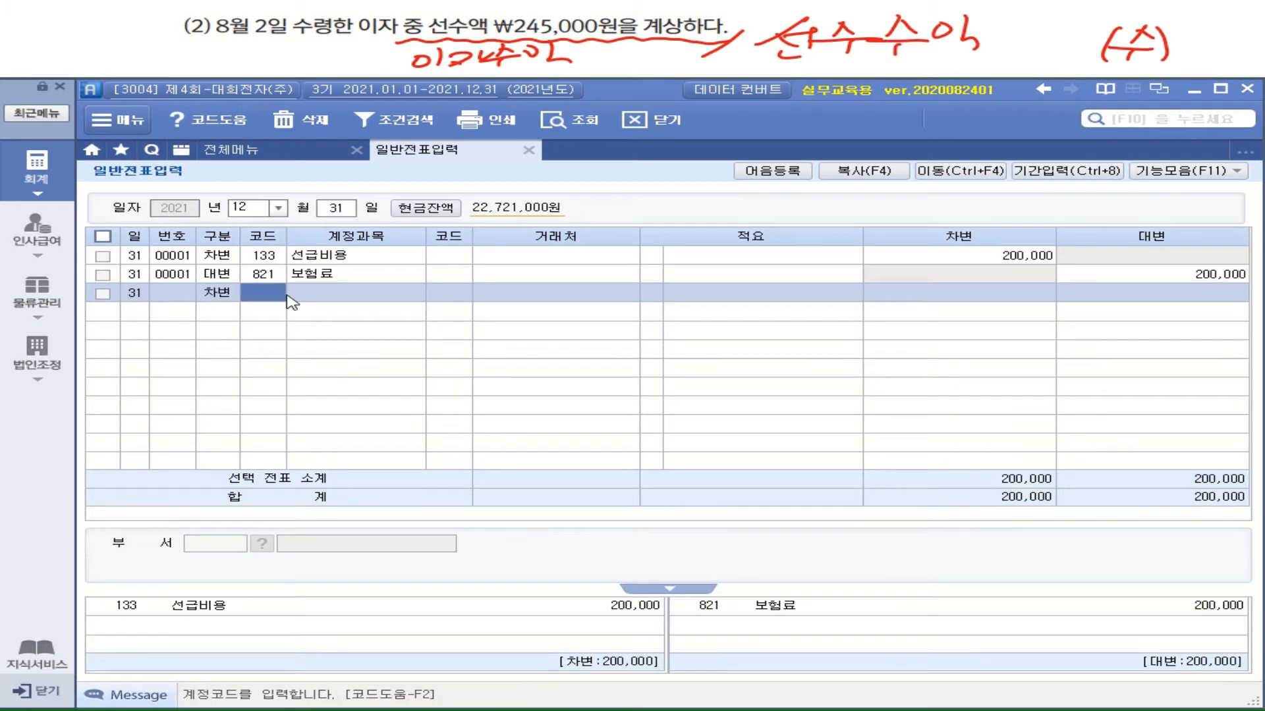
pyautogui.write('이자')
pyautogui.press('Return')
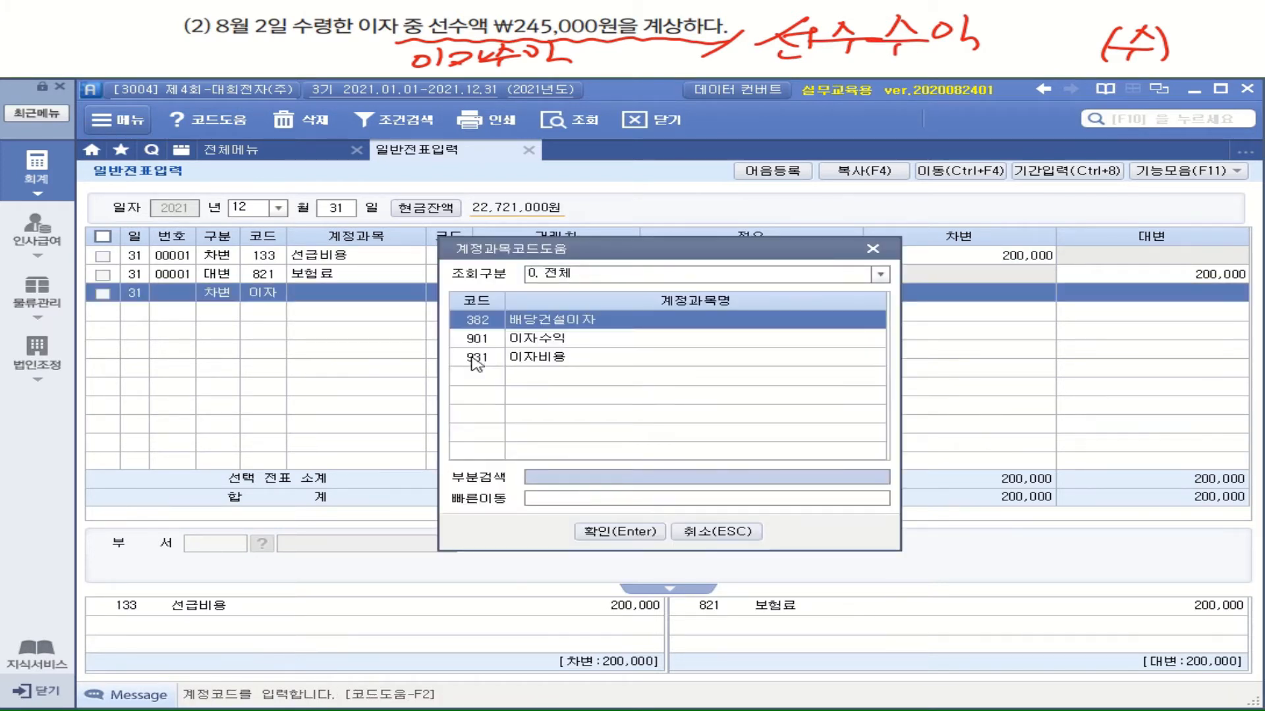
pyautogui.click(495, 342)
pyautogui.press('Return')
pyautogui.press('Return')
pyautogui.press('Return')
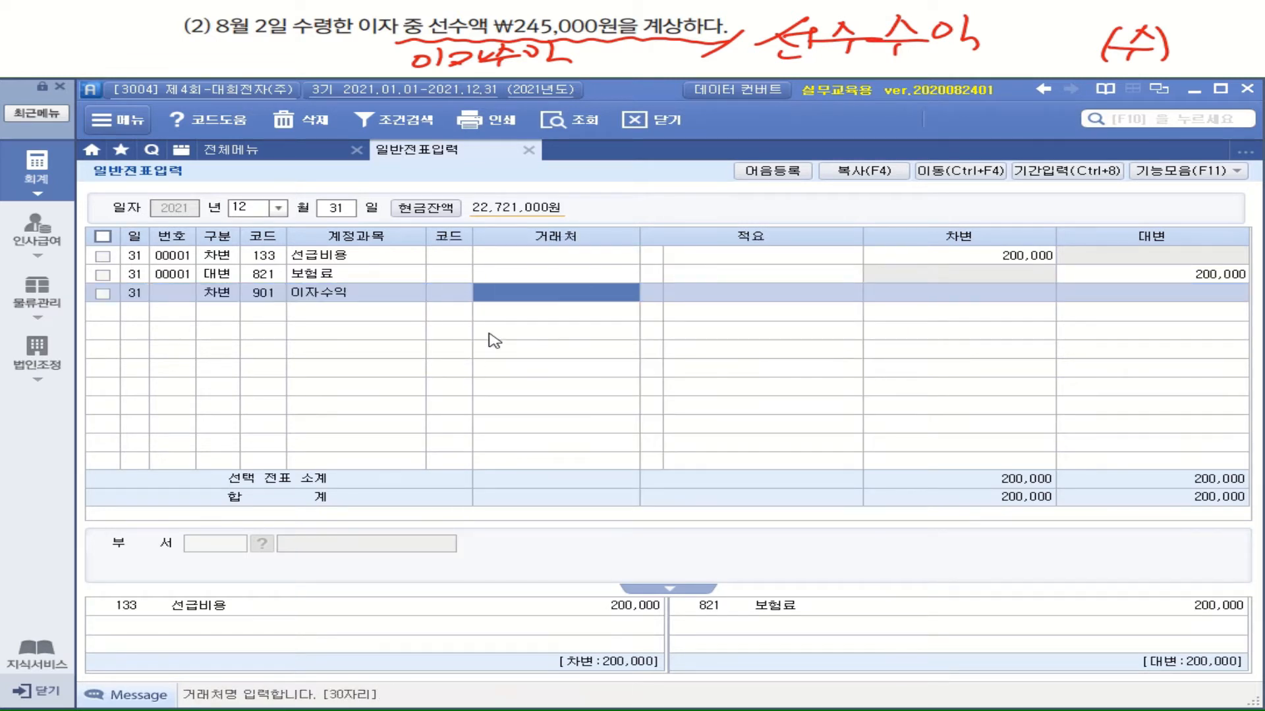
pyautogui.press('Return')
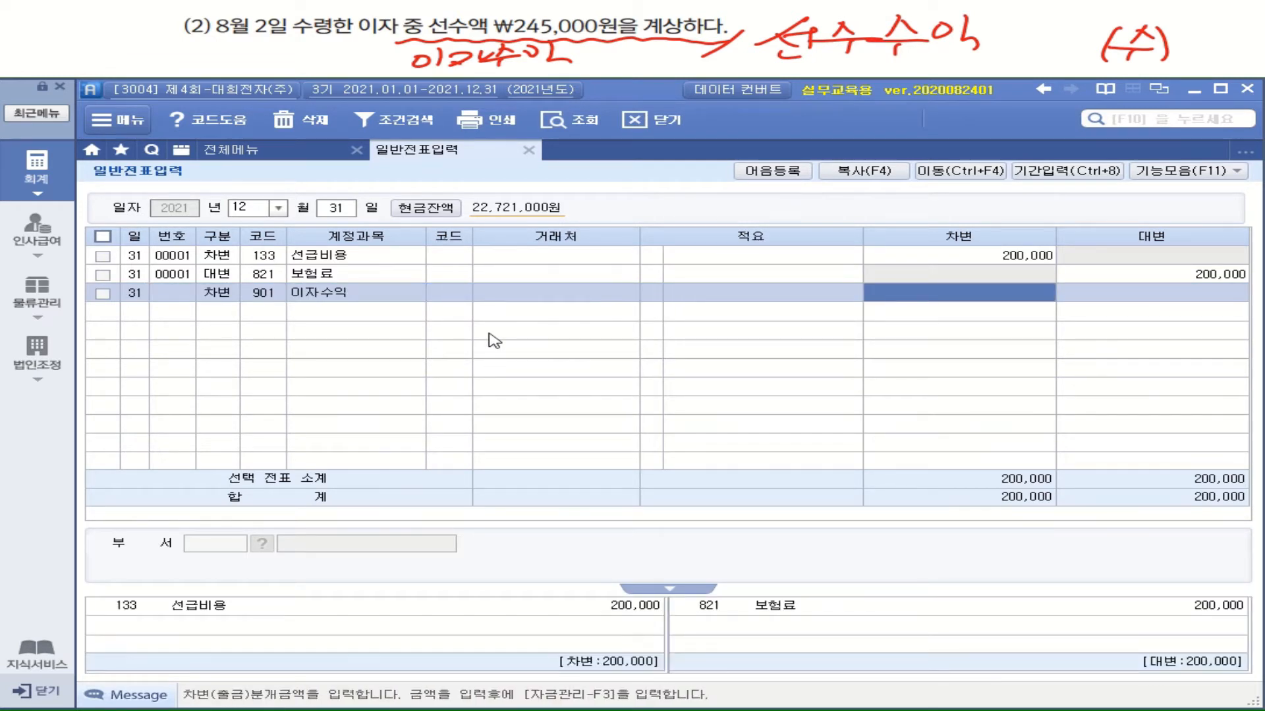
pyautogui.write('2450000')
pyautogui.press('Return')
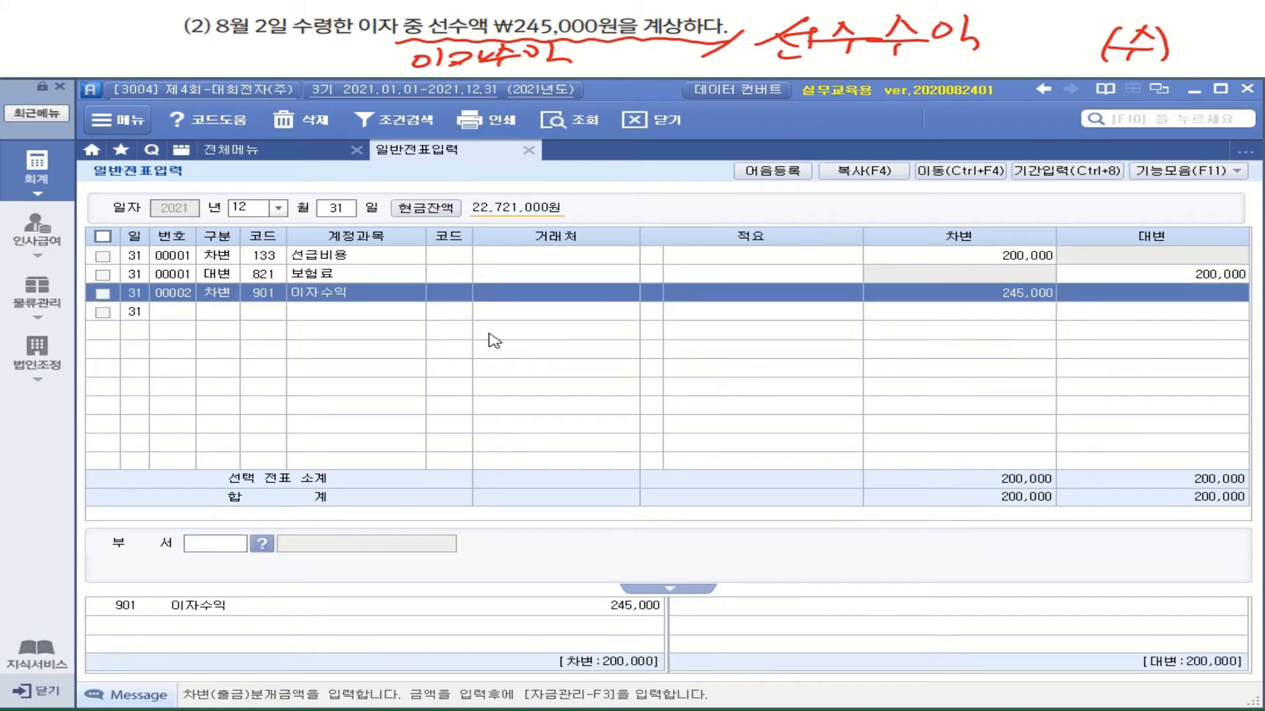
# Add the matching credit (대변) line for account 263 선수수익 with an amount of 245,000
pyautogui.write('4')
pyautogui.press('Return')
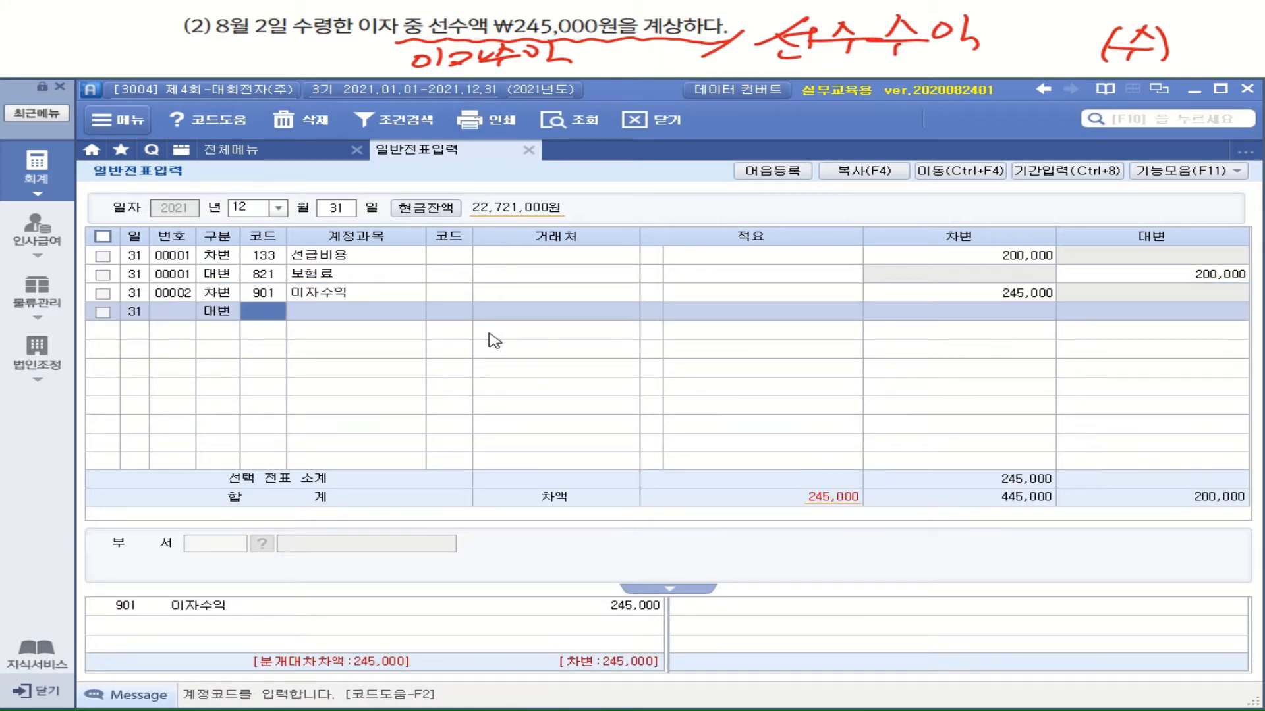
pyautogui.write('선ㅅㅜ')
pyautogui.press('Return')
pyautogui.doubleClick(493, 340)
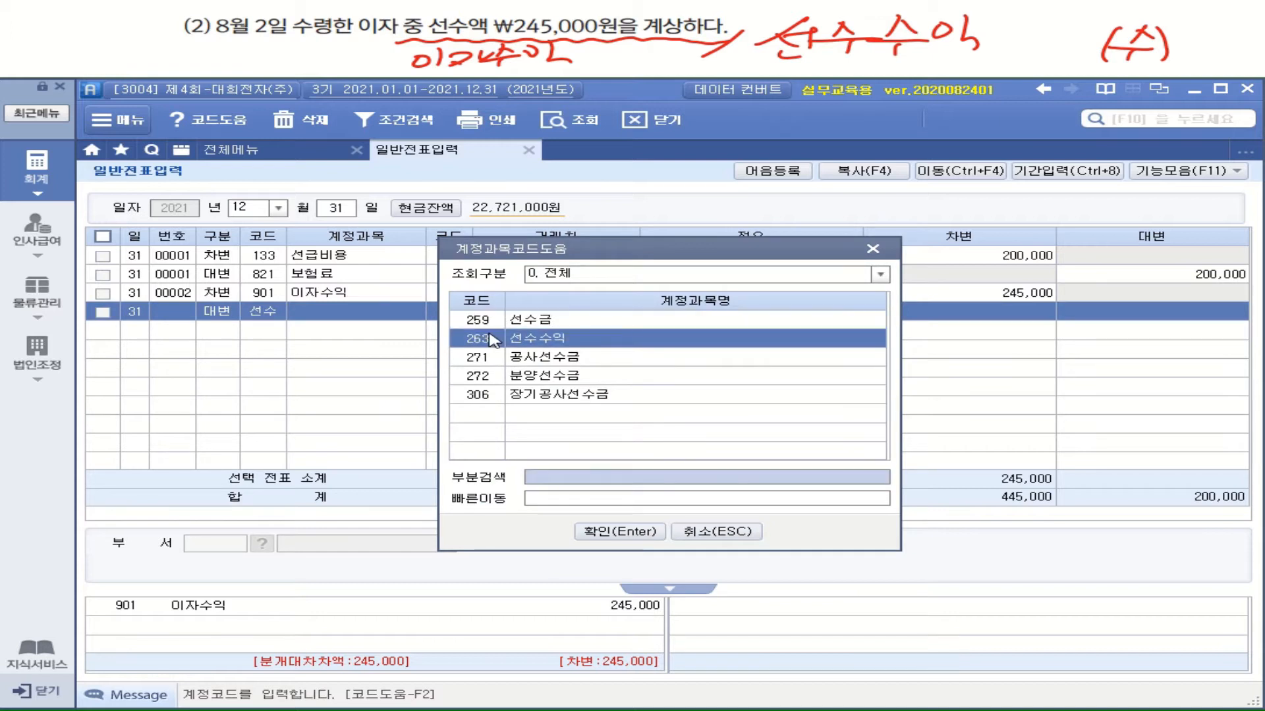
pyautogui.press('Return')
pyautogui.press('Return')
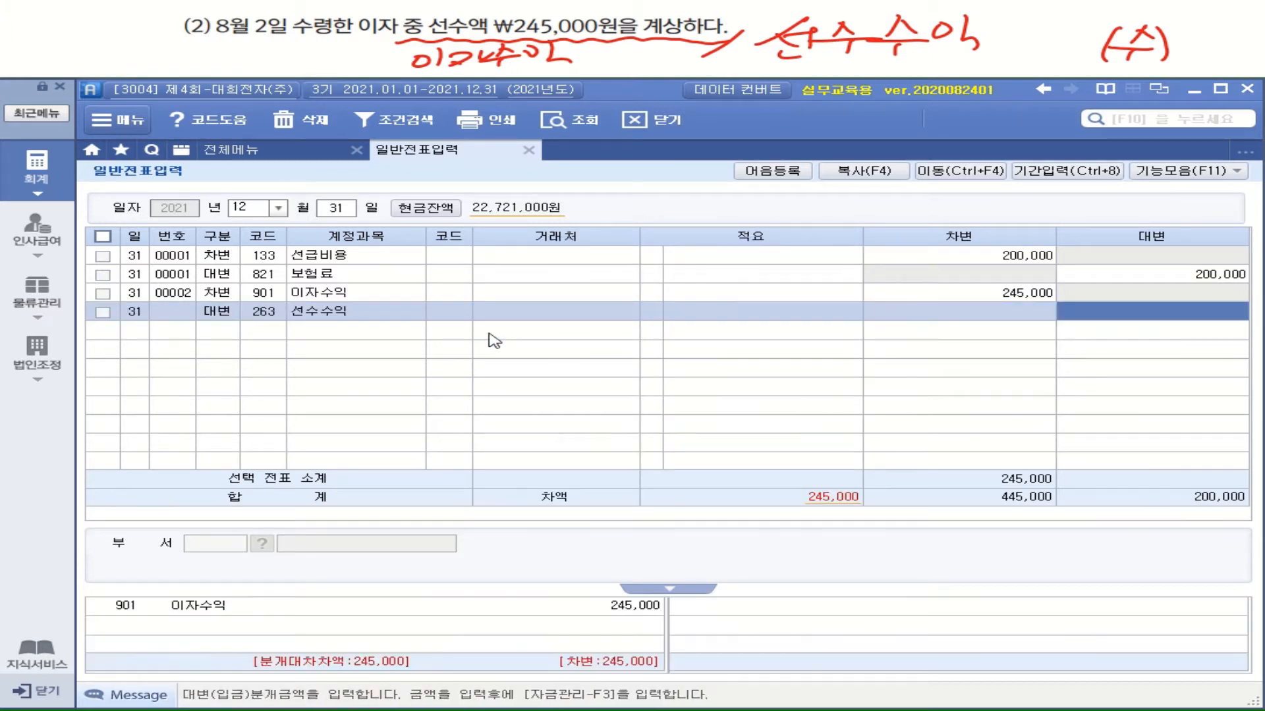
pyautogui.write('2450000')
pyautogui.press('Return')
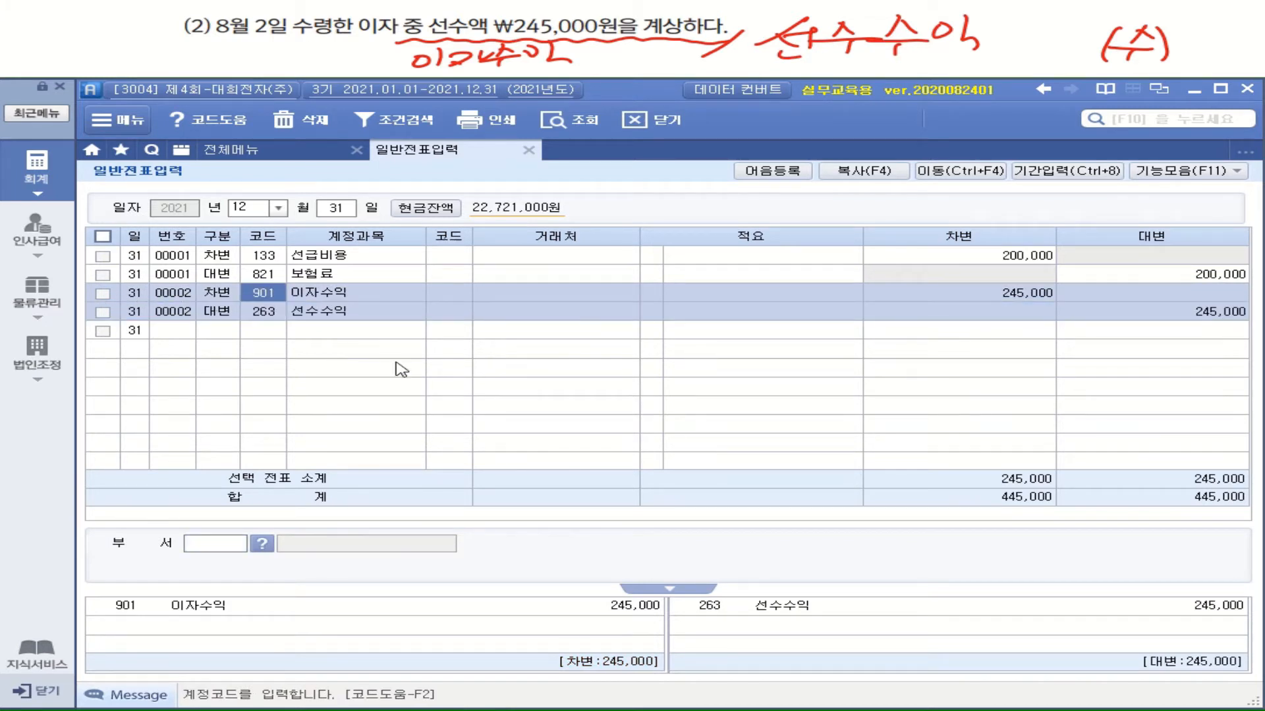
pyautogui.click(366, 259)
pyautogui.click(278, 298)
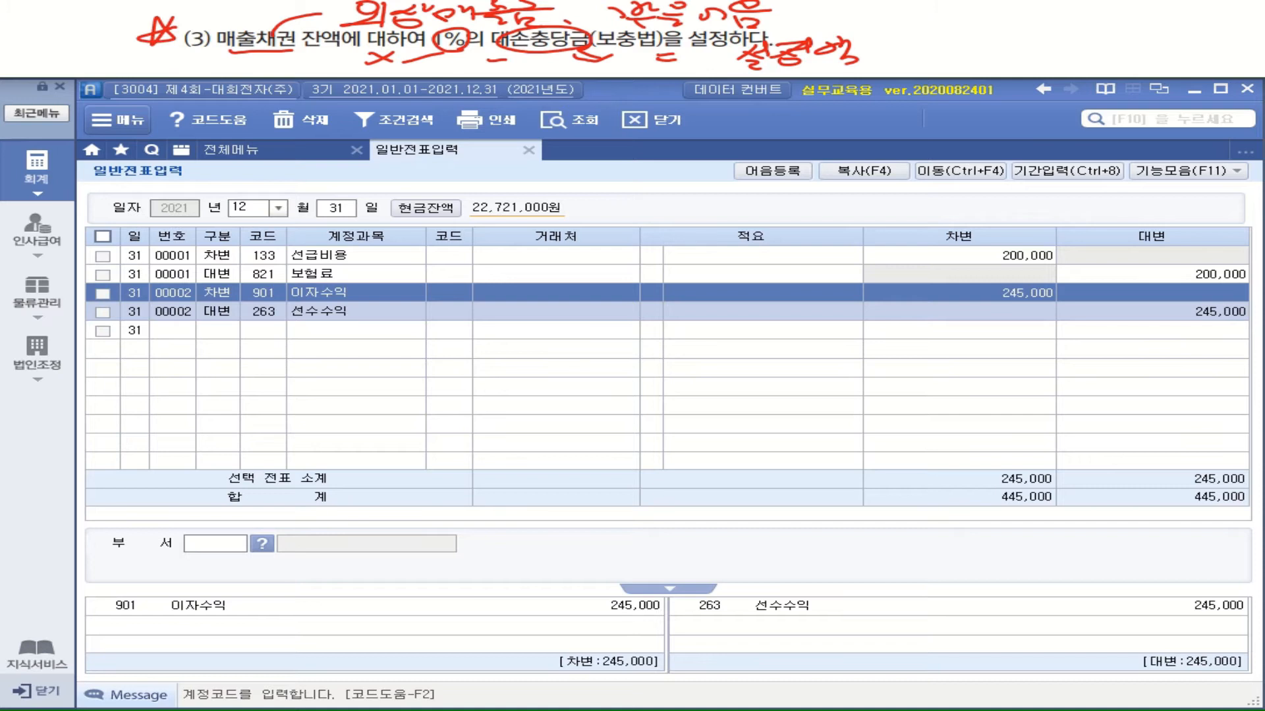
# Open the trial balance (합계잔액시산표) as of December 31 and check the accounts receivable (외상매출금) balance
pyautogui.click(232, 150)
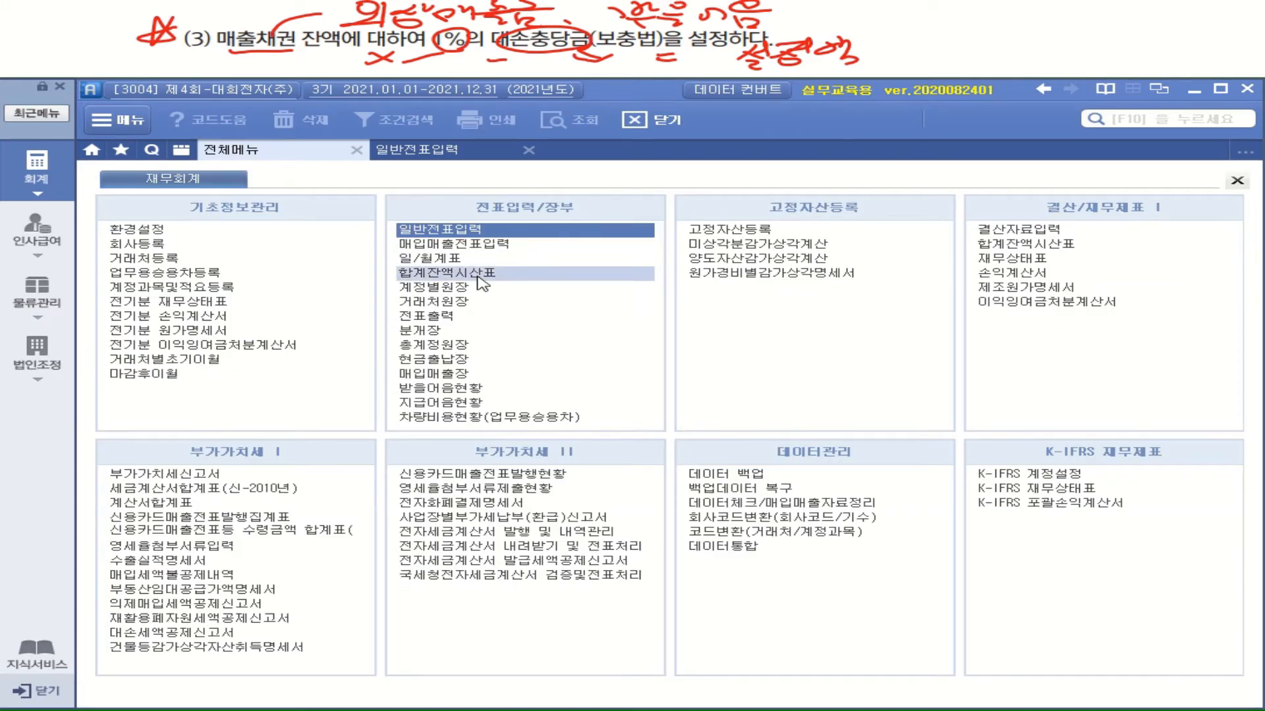
pyautogui.click(480, 275)
pyautogui.click(285, 229)
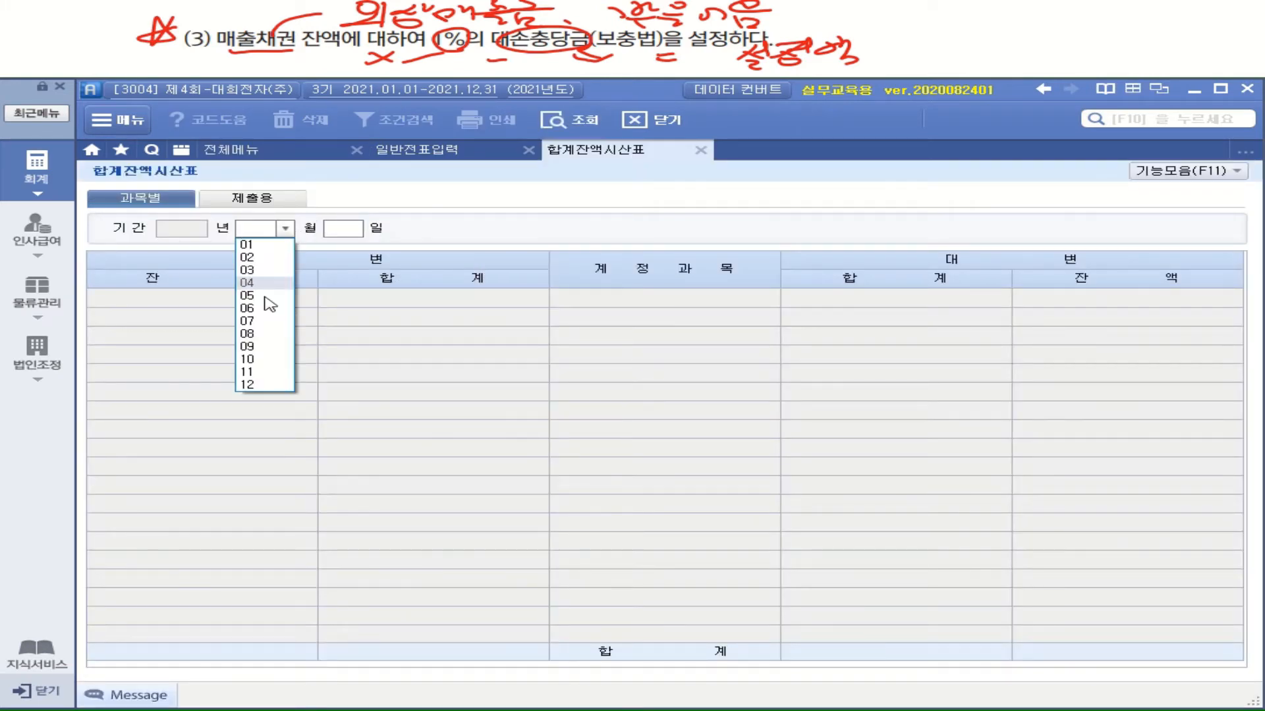
pyautogui.click(270, 384)
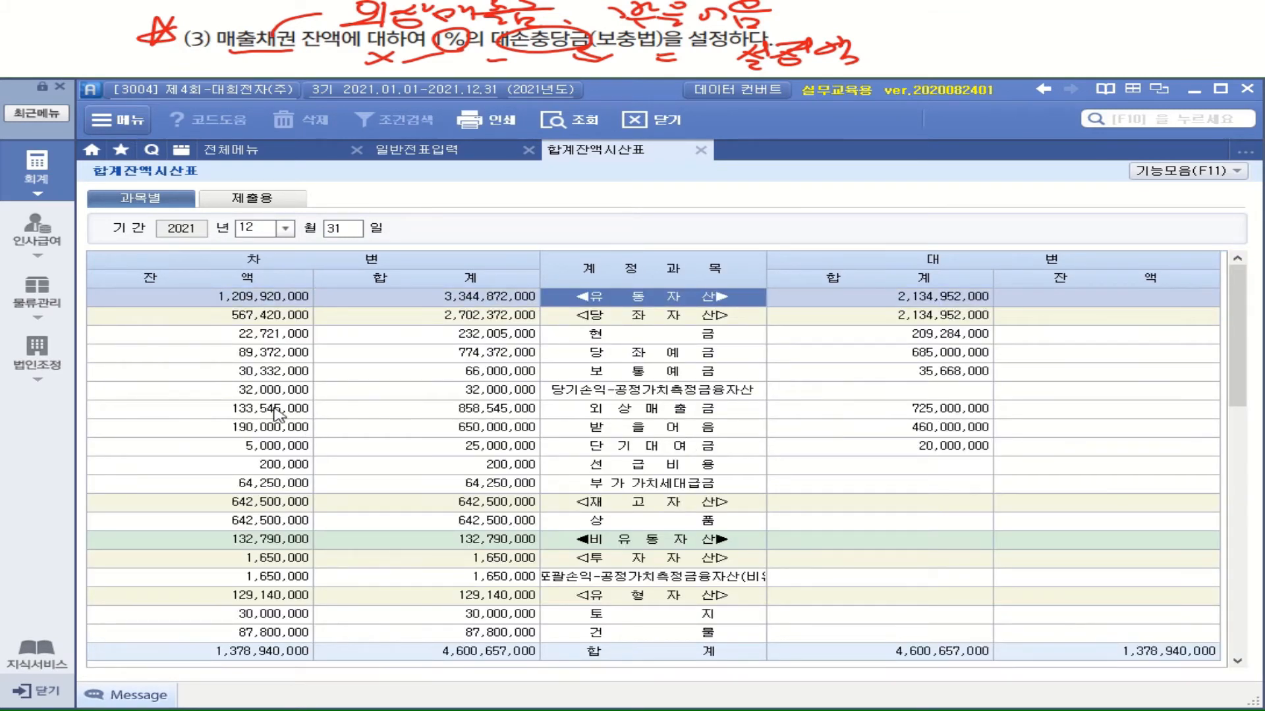
pyautogui.click(277, 410)
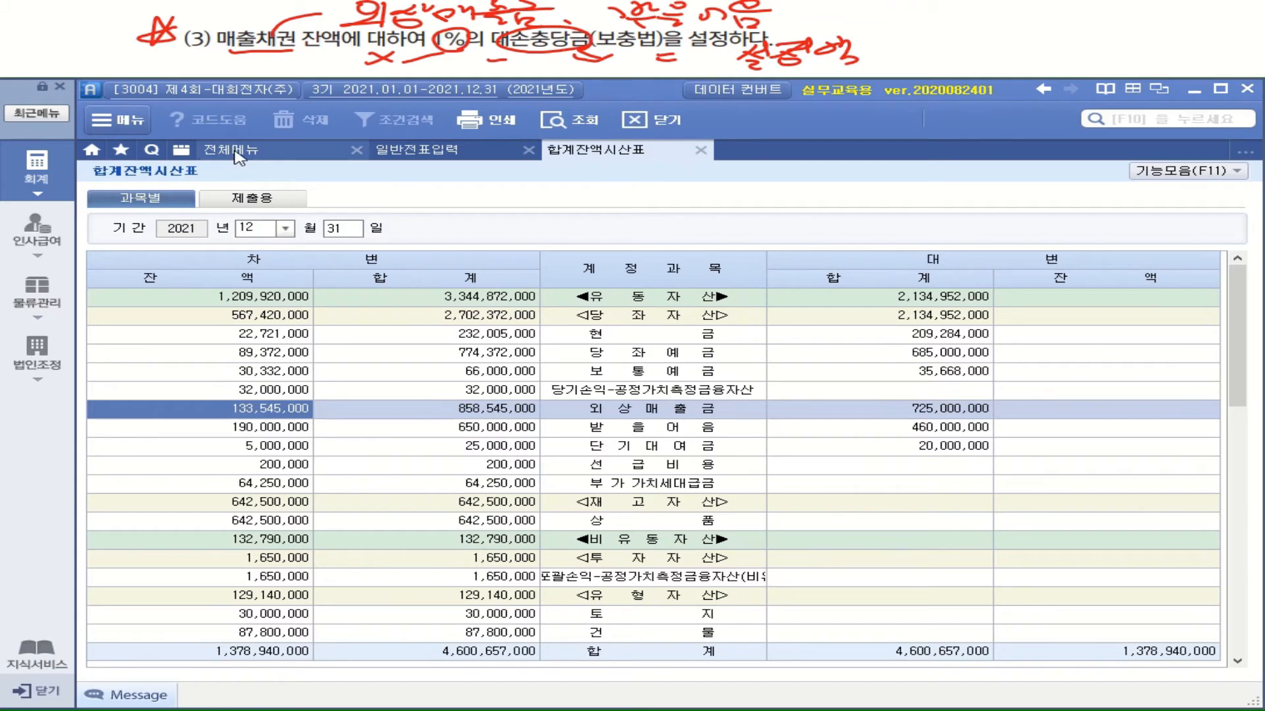
# Open closing data entry (결산자료입력) for January to December 2021 and select the 외상매출금 amount under bad debt expense (대손상각)
pyautogui.click(237, 156)
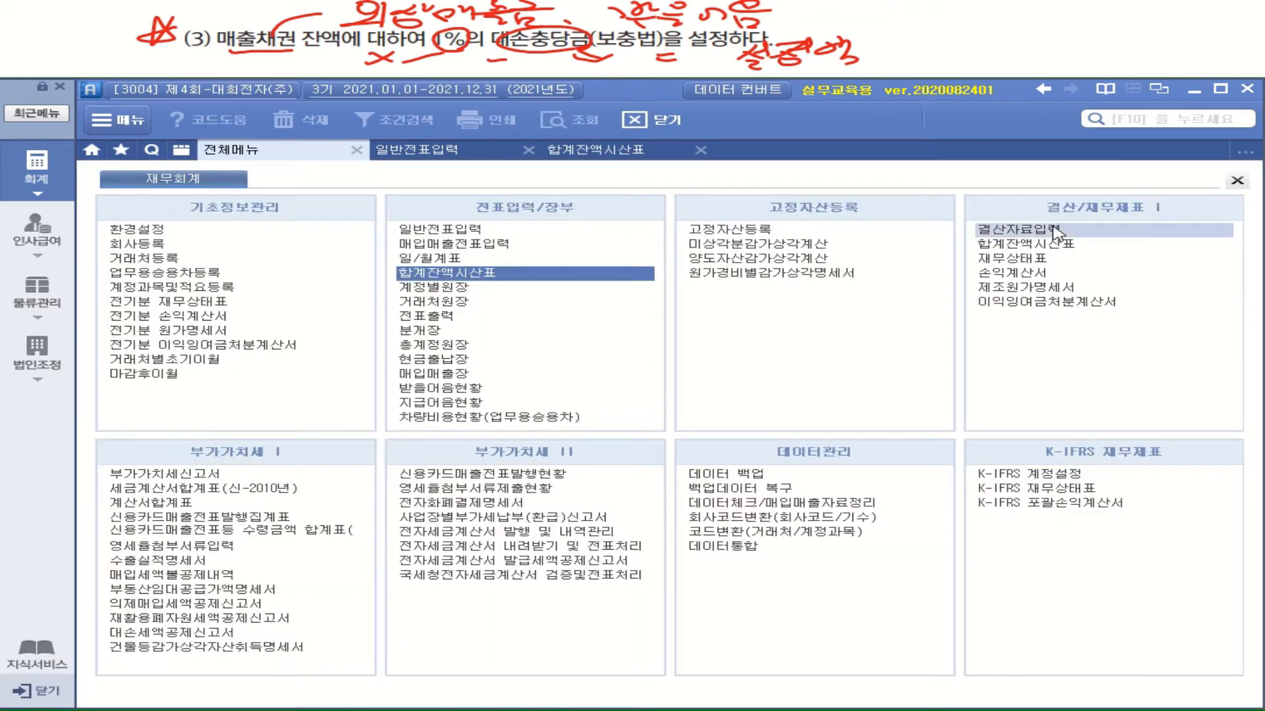
pyautogui.click(1054, 230)
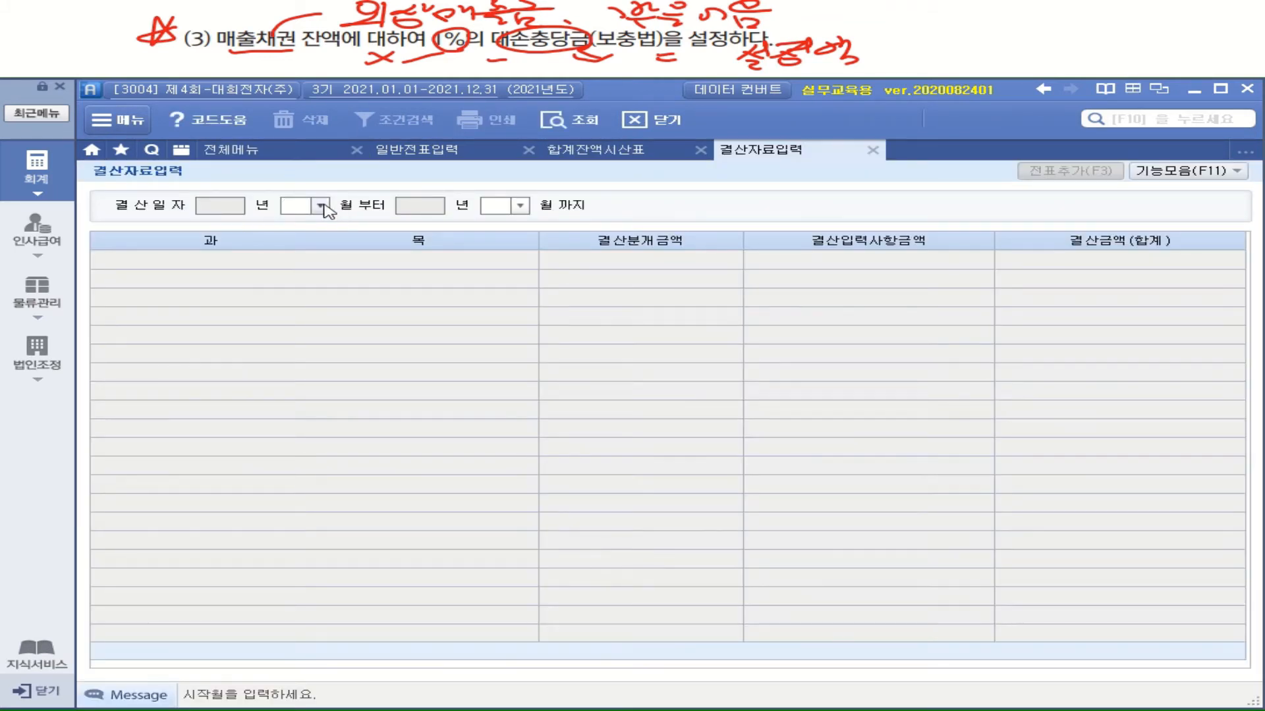
pyautogui.click(320, 206)
pyautogui.click(317, 227)
pyautogui.click(520, 206)
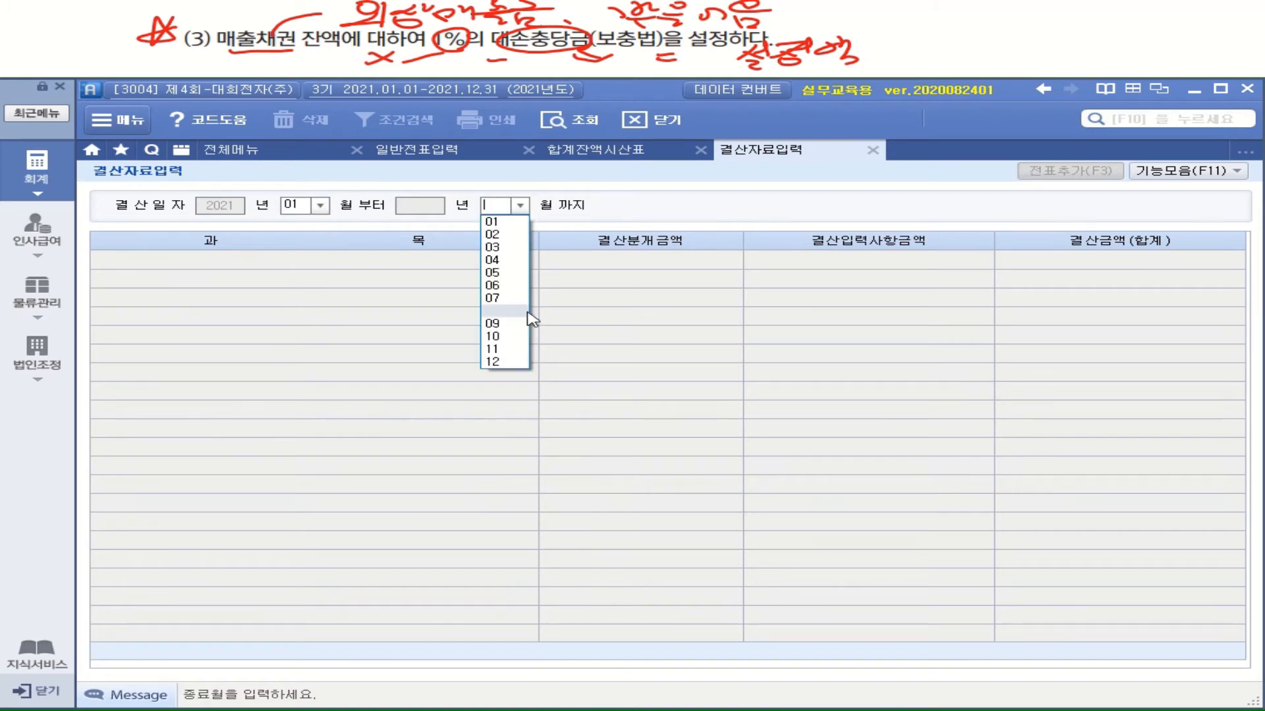
pyautogui.click(524, 364)
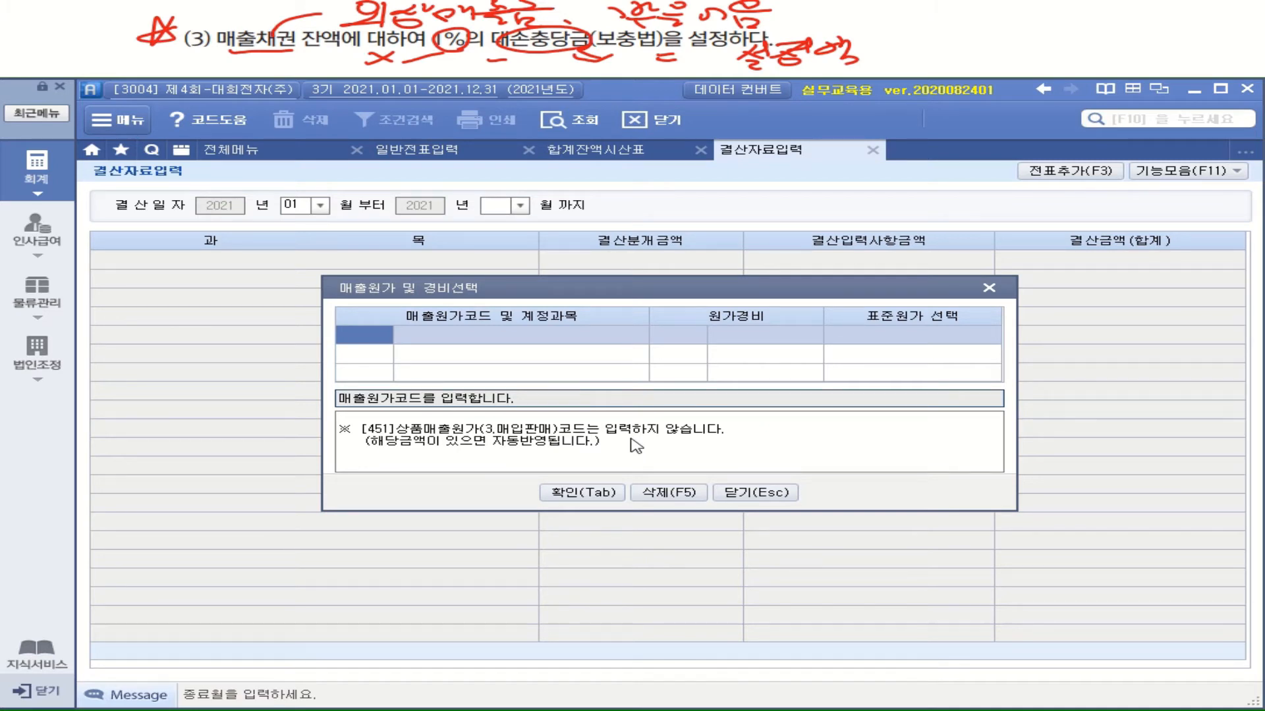
pyautogui.click(583, 492)
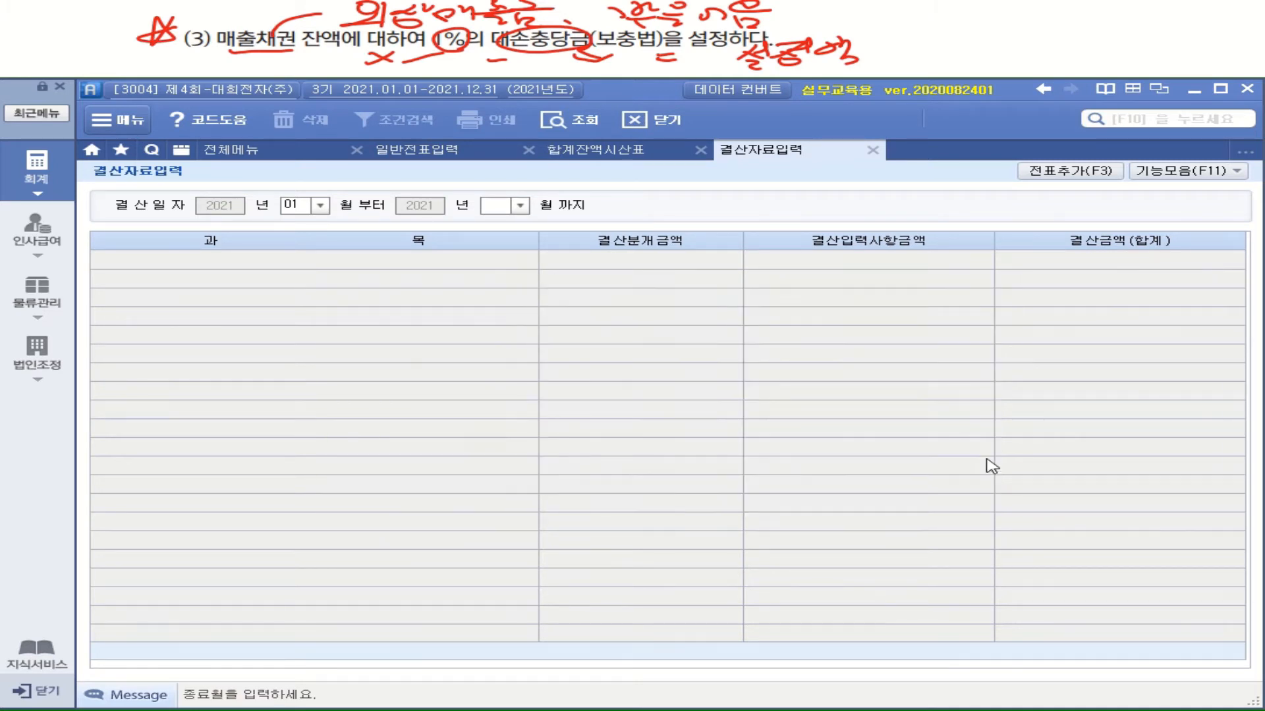
pyautogui.scroll(-6, 774, 415)
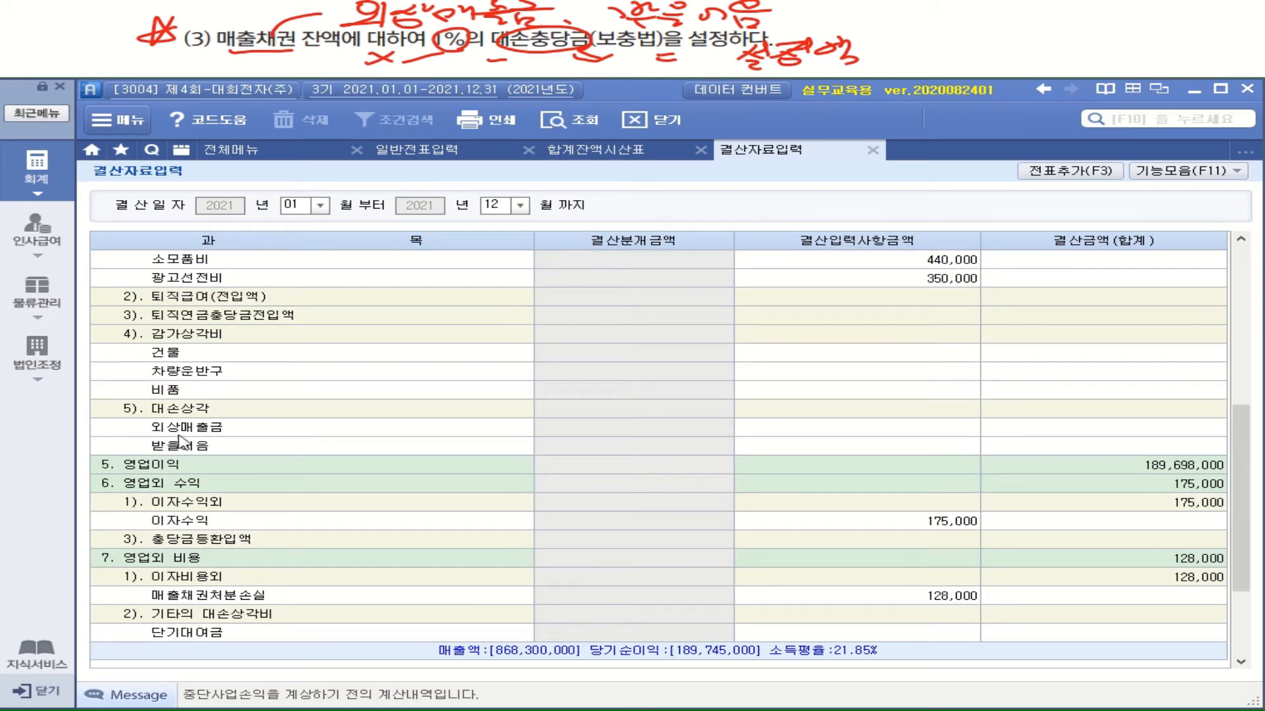
pyautogui.click(222, 416)
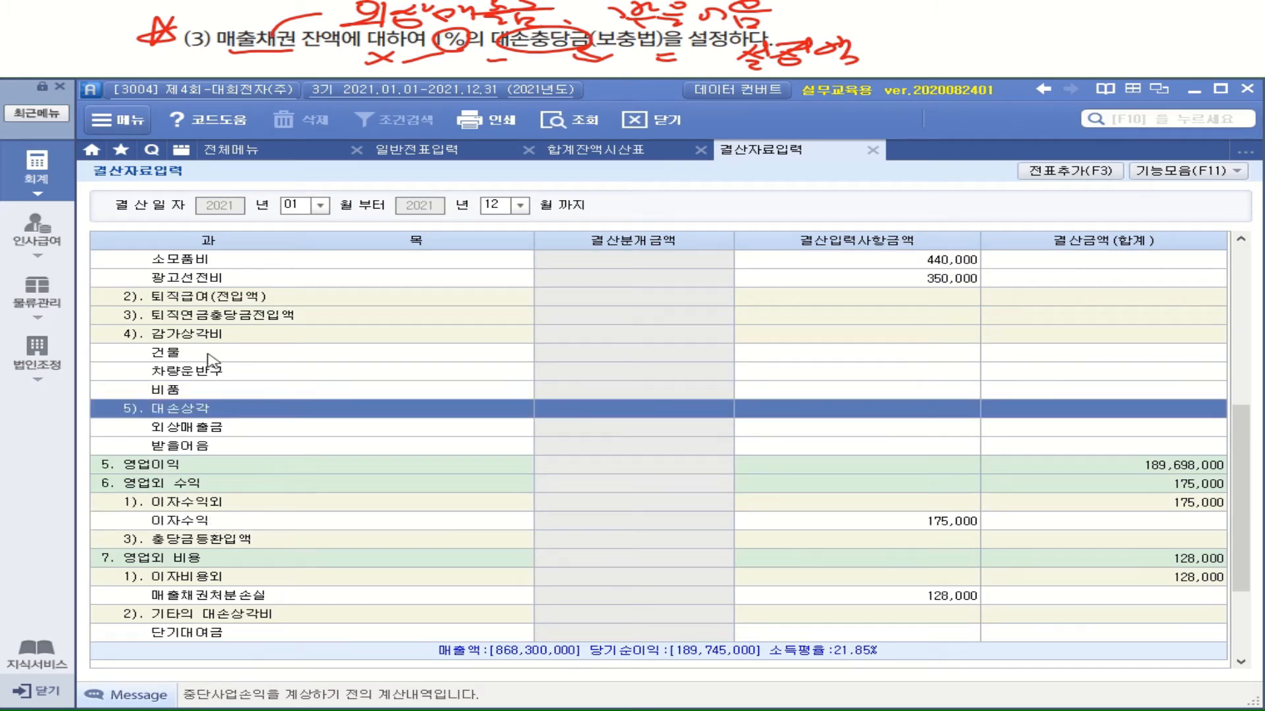
pyautogui.click(883, 434)
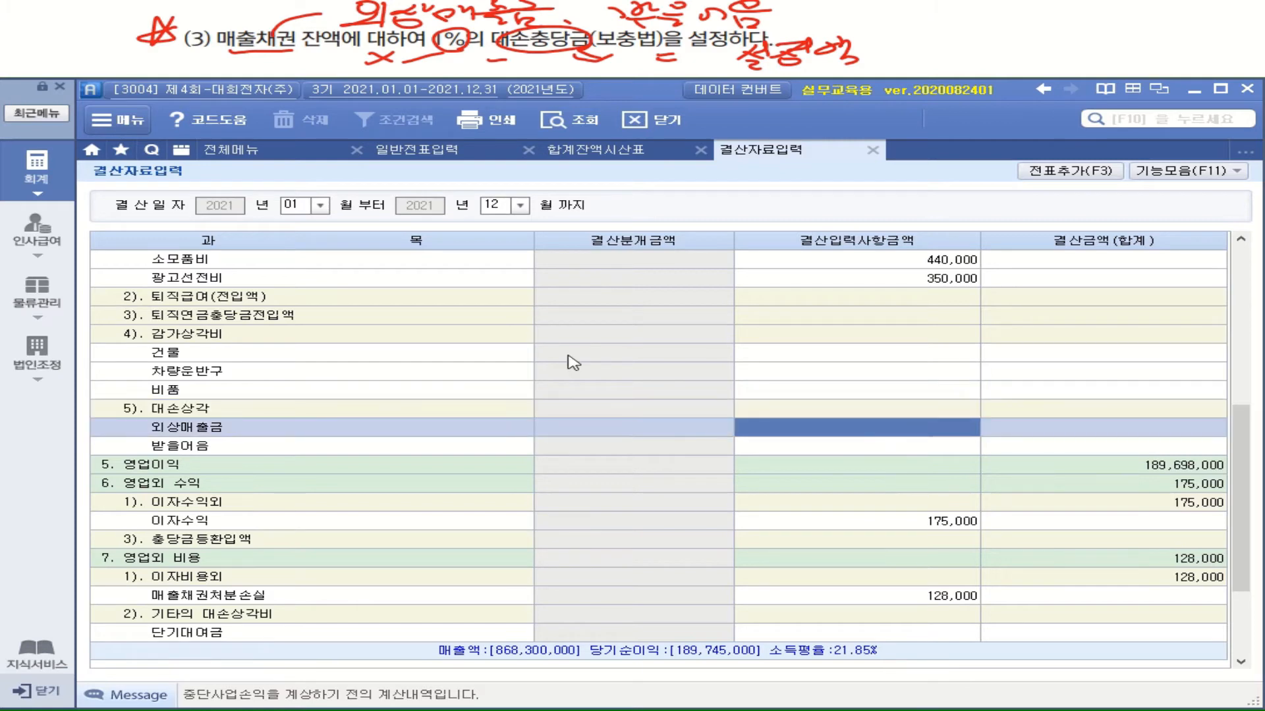
# Calculate 1% of the accounts receivable (외상매출금) balance from the trial balance by multiplying it by 0.01 in the calculator
pyautogui.click(593, 150)
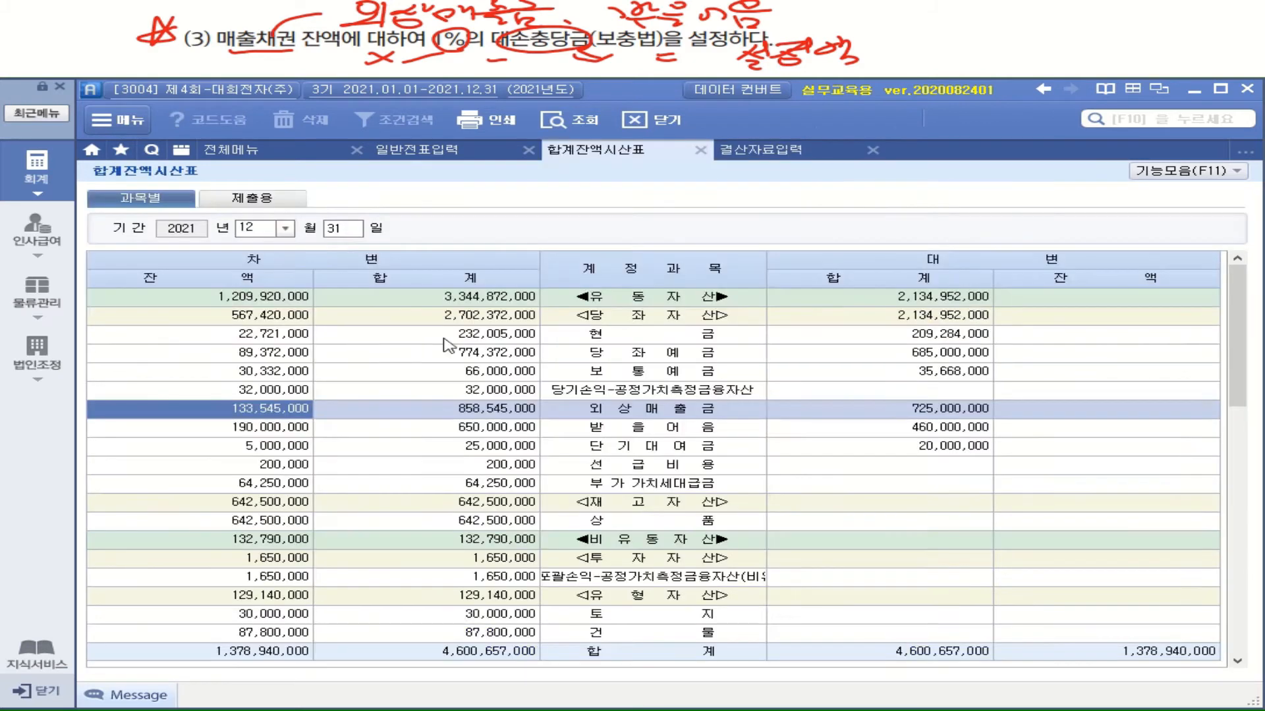
pyautogui.rightClick(274, 413)
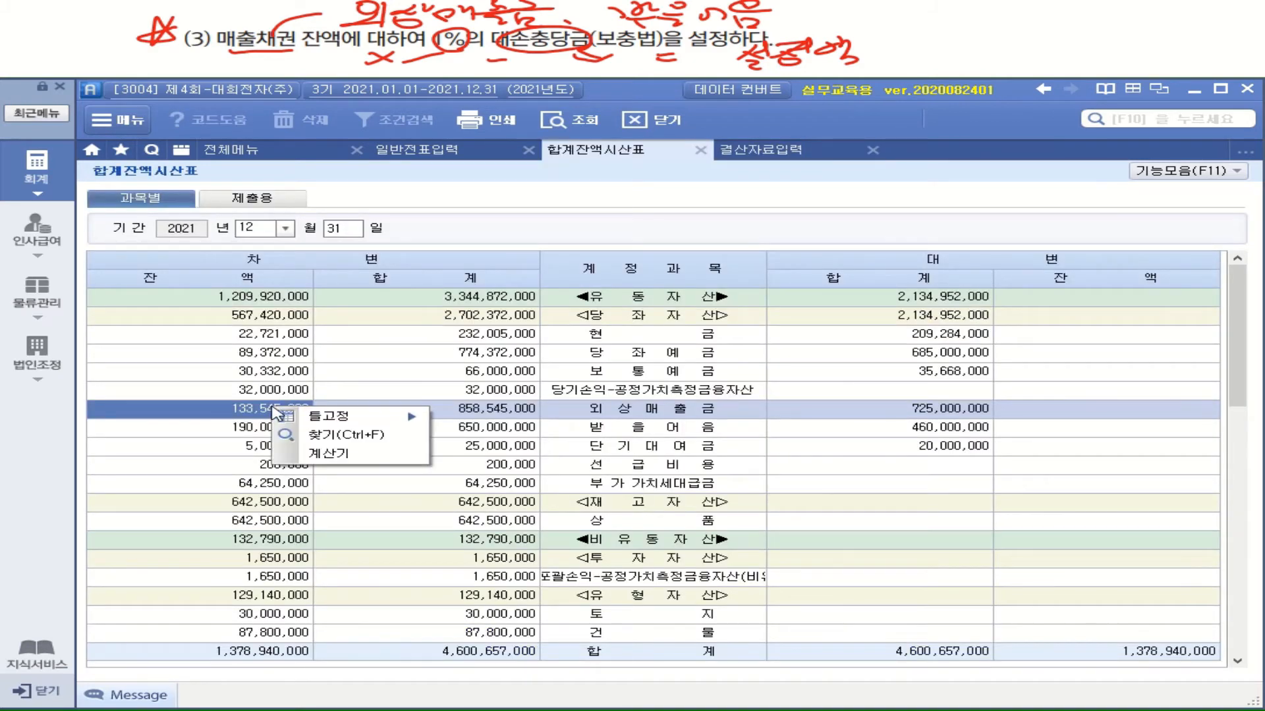
pyautogui.click(332, 461)
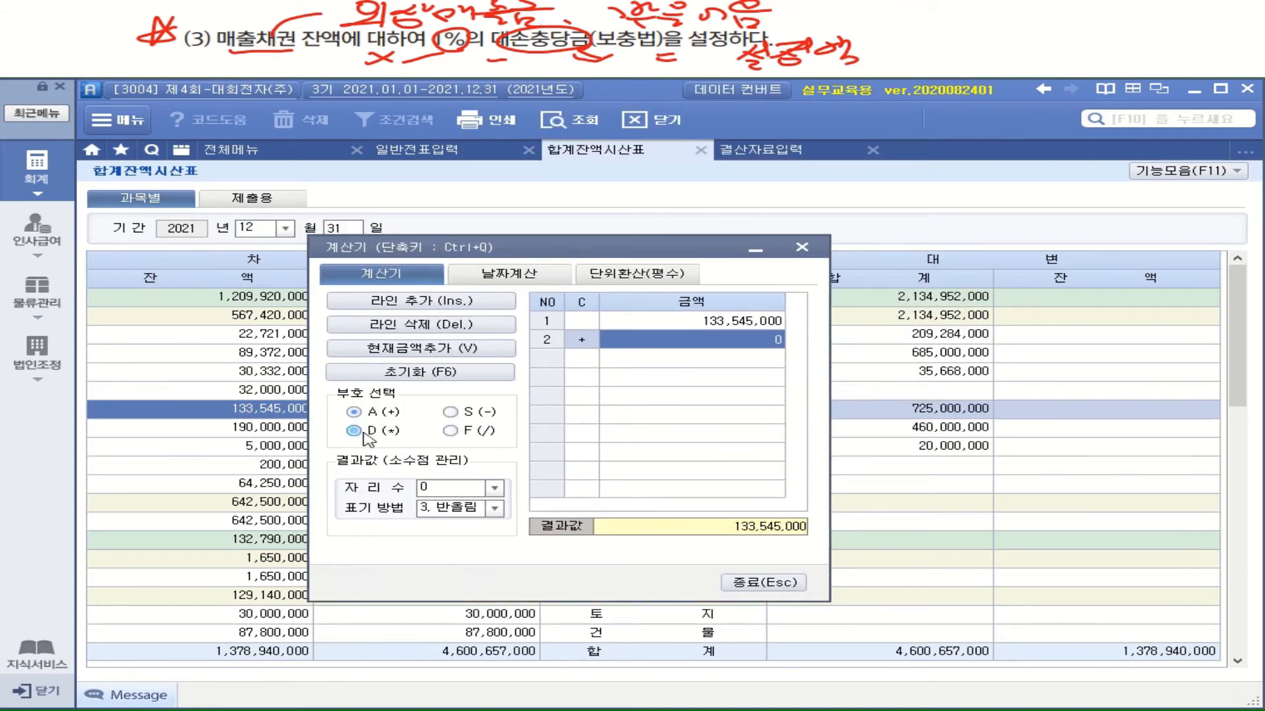
pyautogui.click(366, 435)
pyautogui.write('0.01')
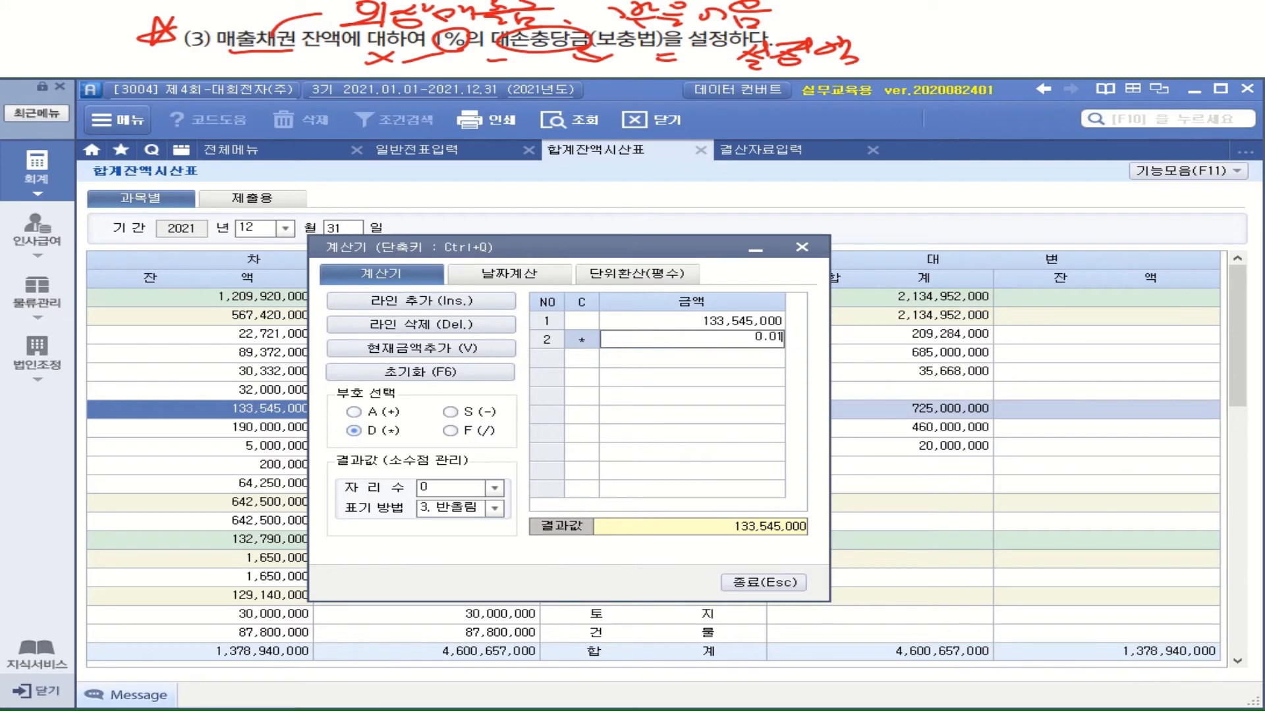
pyautogui.press('Return')
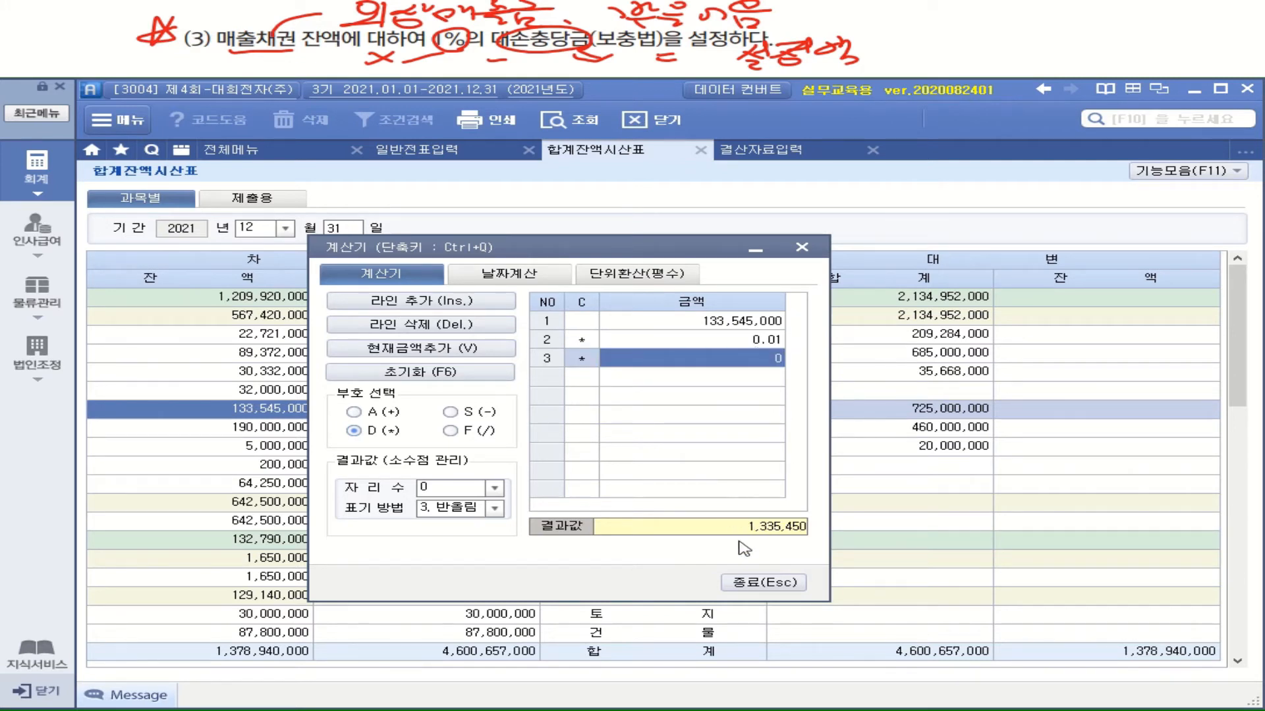
# Set the bad debt amount for 외상매출금 in closing data entry to 1,335,450 and close the calculator
pyautogui.click(774, 159)
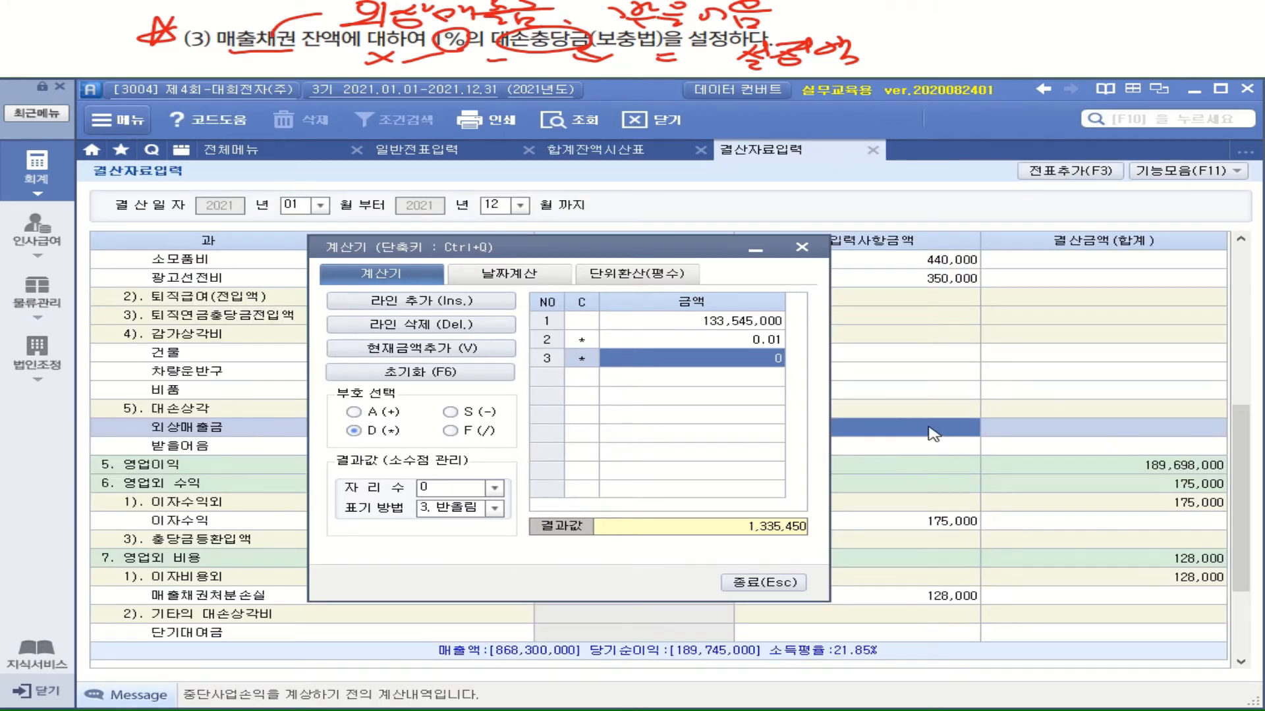
pyautogui.moveTo(626, 248); pyautogui.dragTo(511, 240)
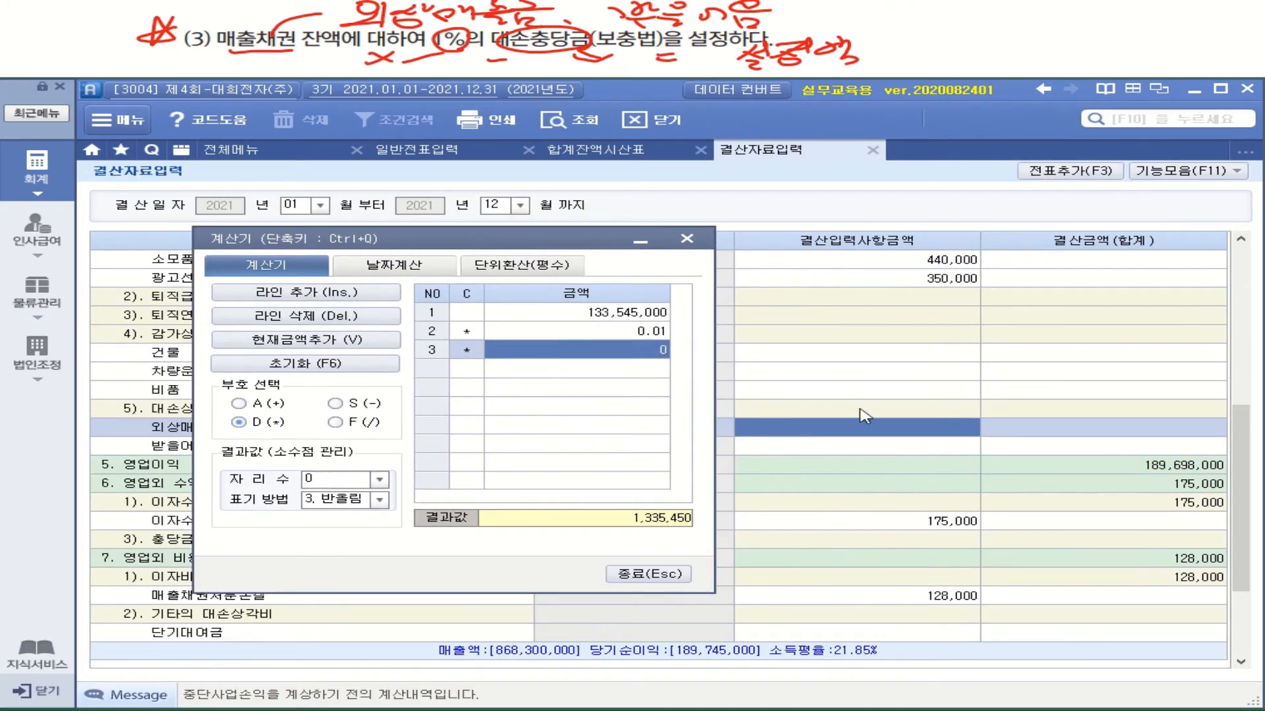
pyautogui.click(930, 429)
pyautogui.write('1335450')
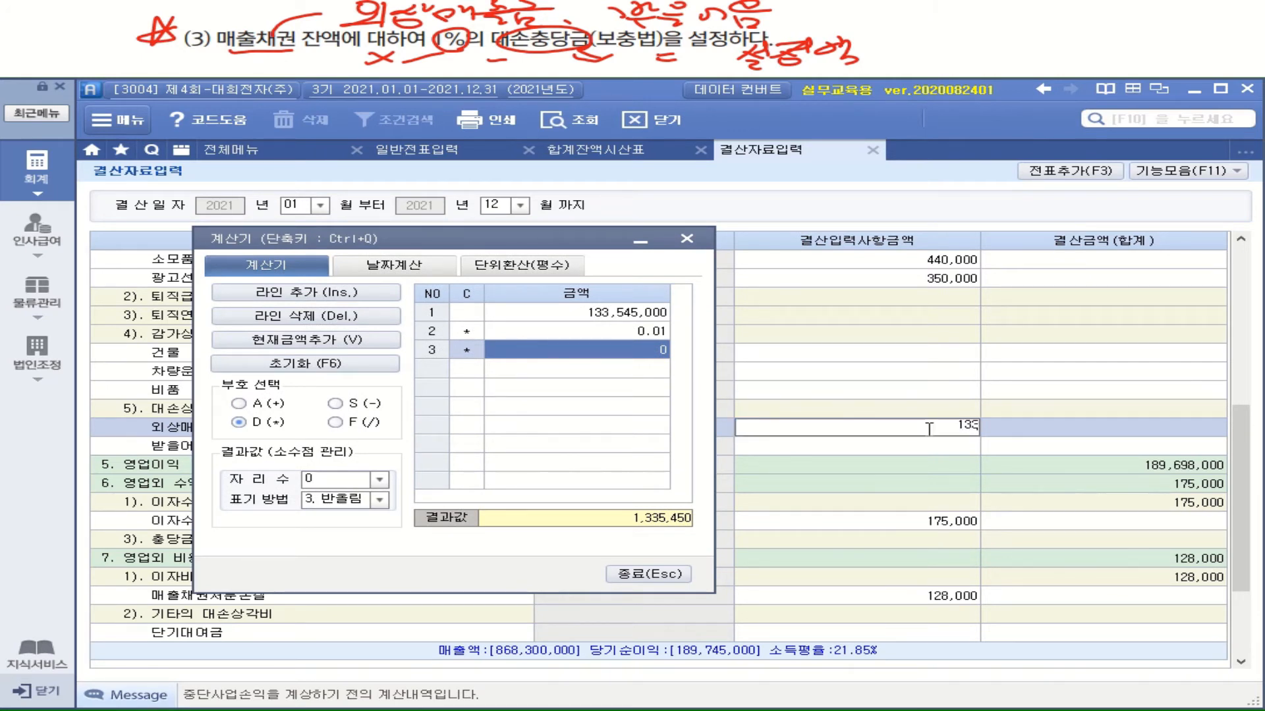
pyautogui.press('Return')
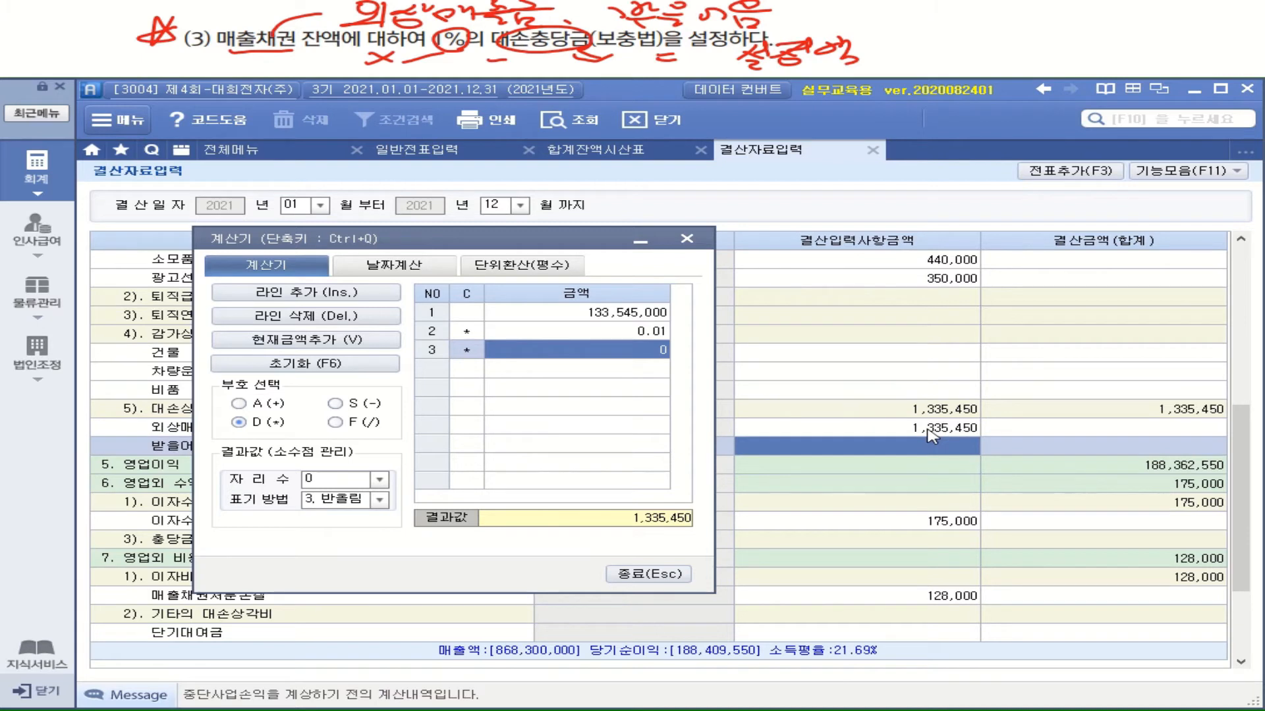
pyautogui.click(673, 575)
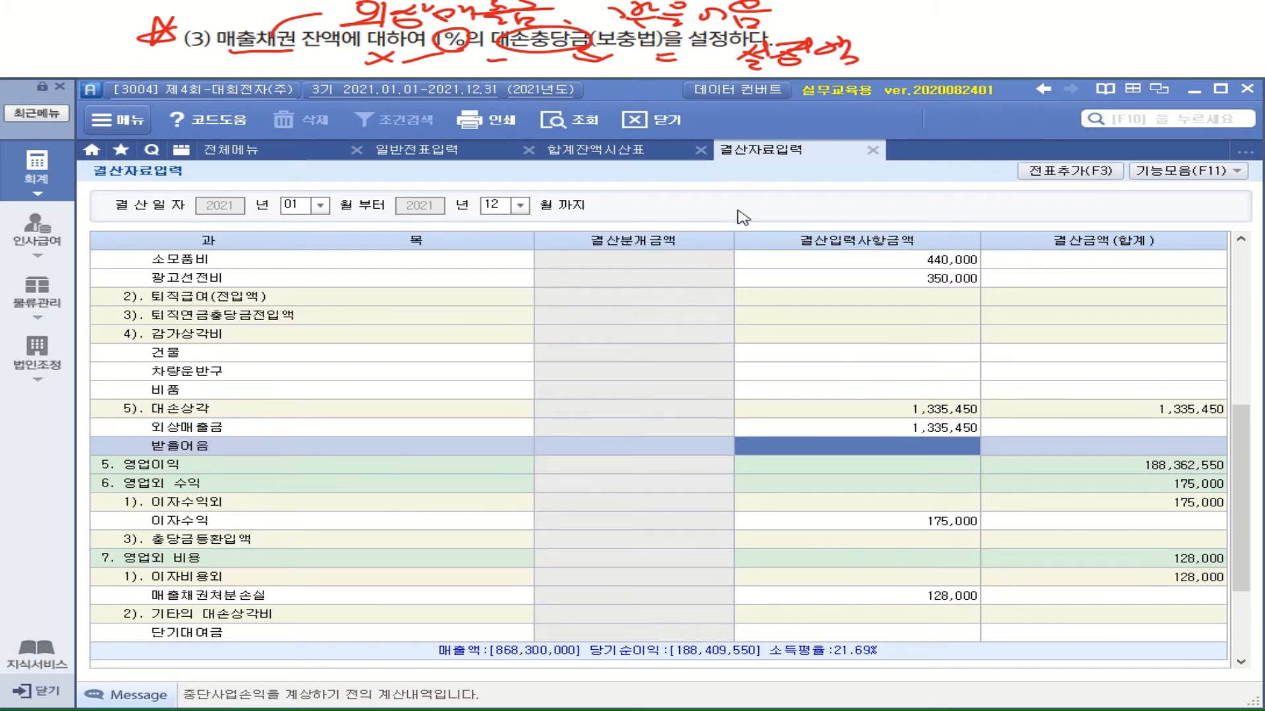
# Check the notes receivable (받을어음) balance in the trial balance and set its bad debt amount in closing data entry to 1,900,000
pyautogui.click(659, 158)
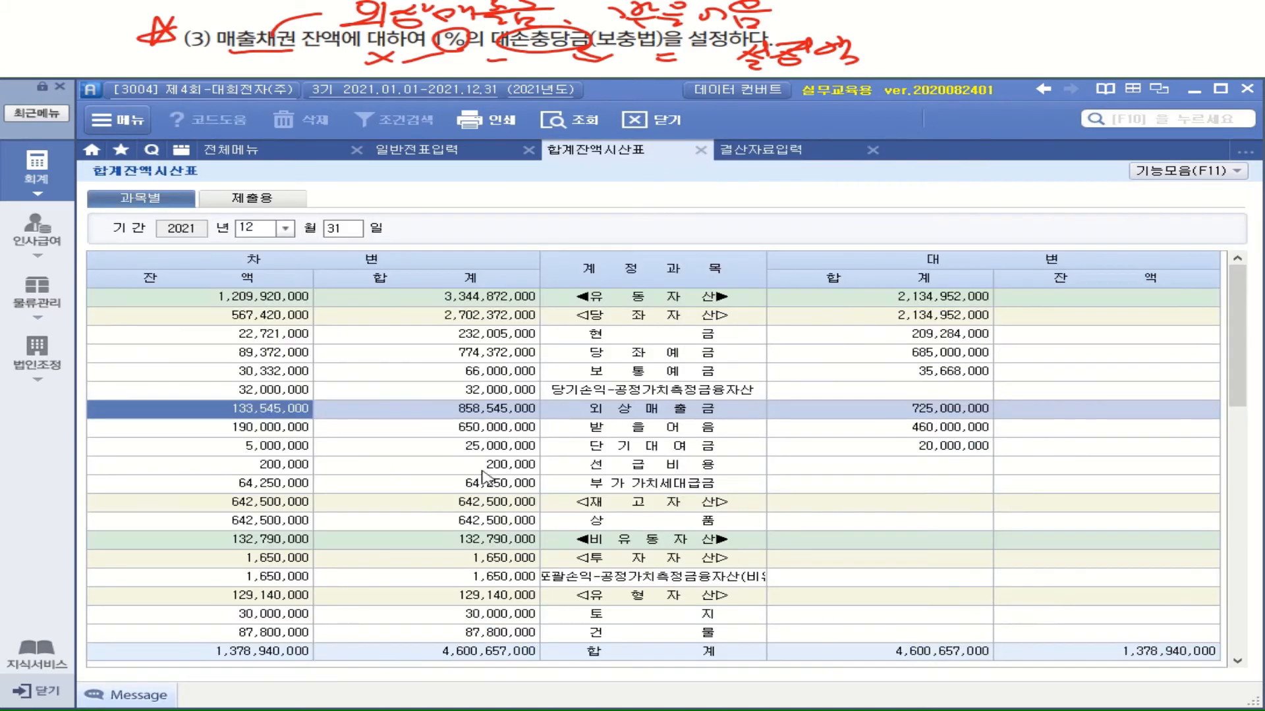
pyautogui.click(292, 431)
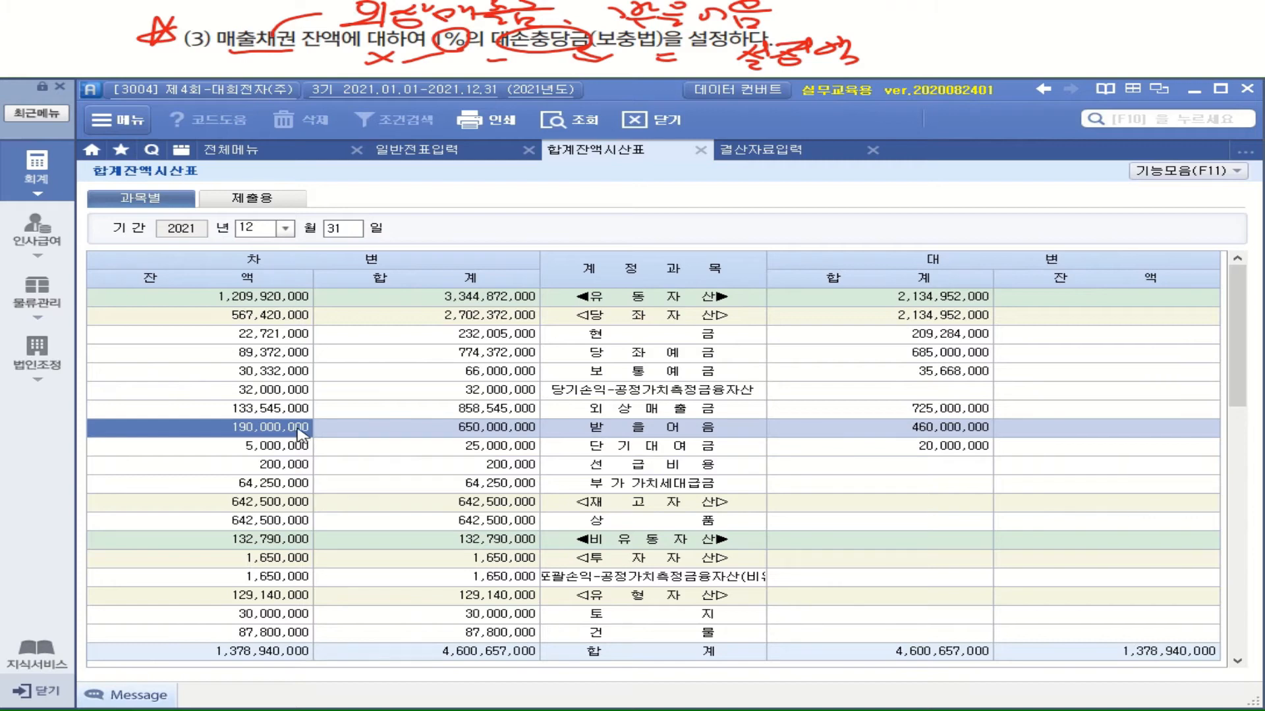
pyautogui.click(790, 150)
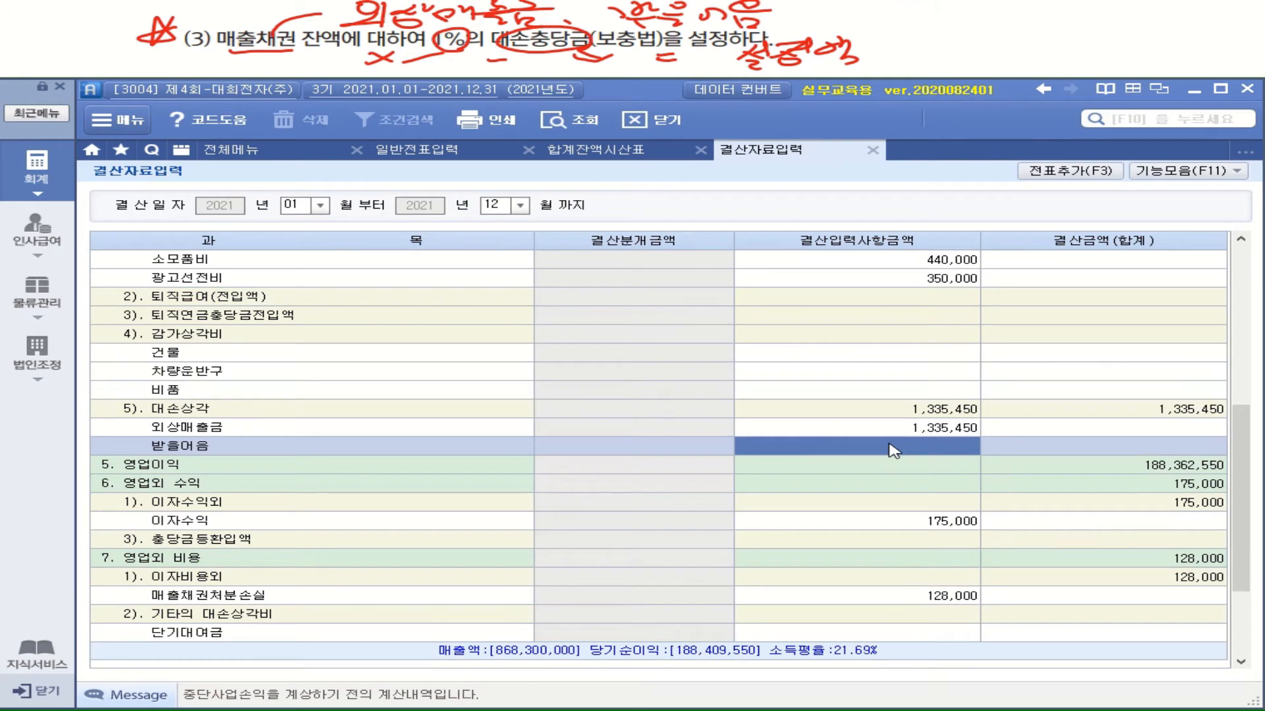
pyautogui.write('190000000')
pyautogui.press('Return')
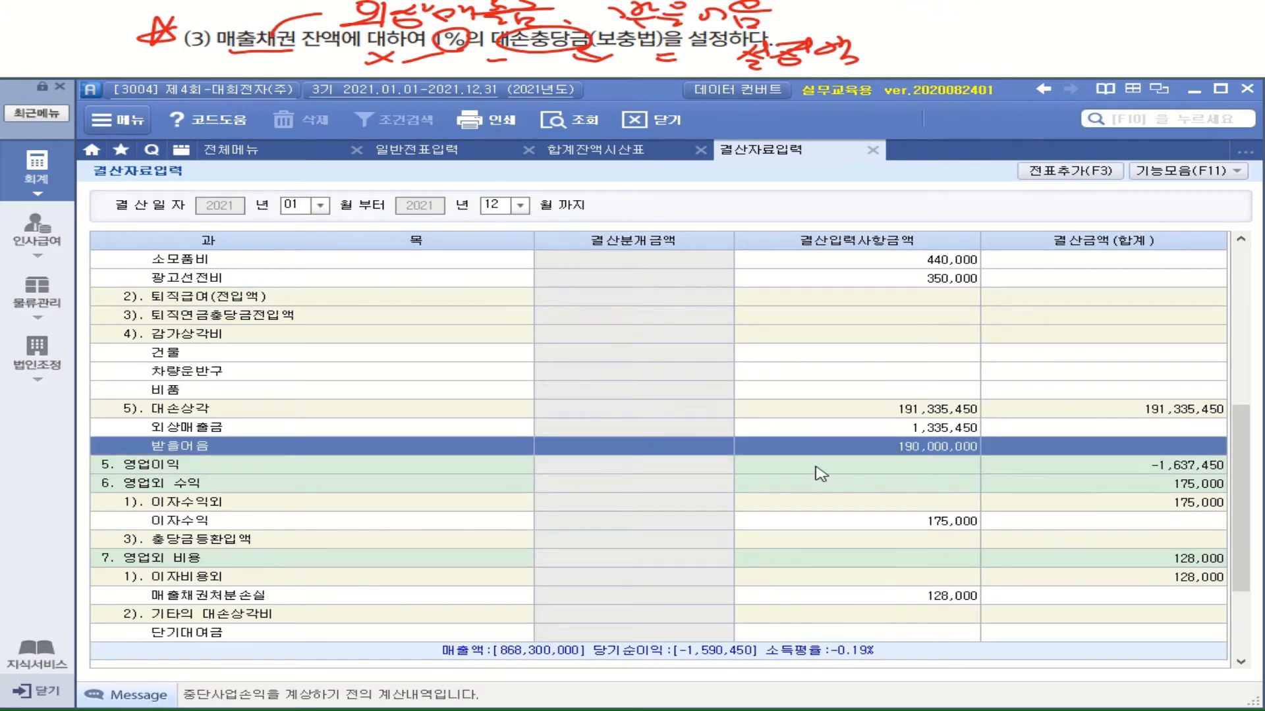
pyautogui.click(965, 448)
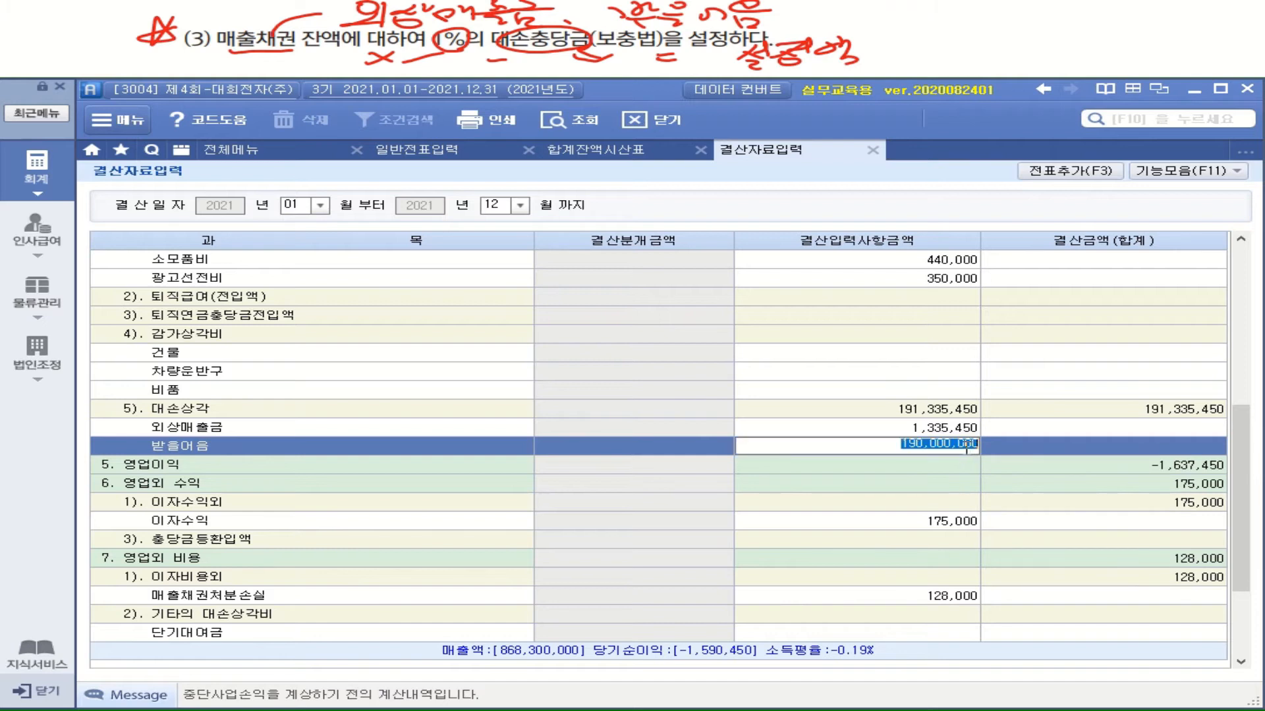
pyautogui.moveTo(965, 447); pyautogui.dragTo(991, 447)
pyautogui.press('BackSpace')
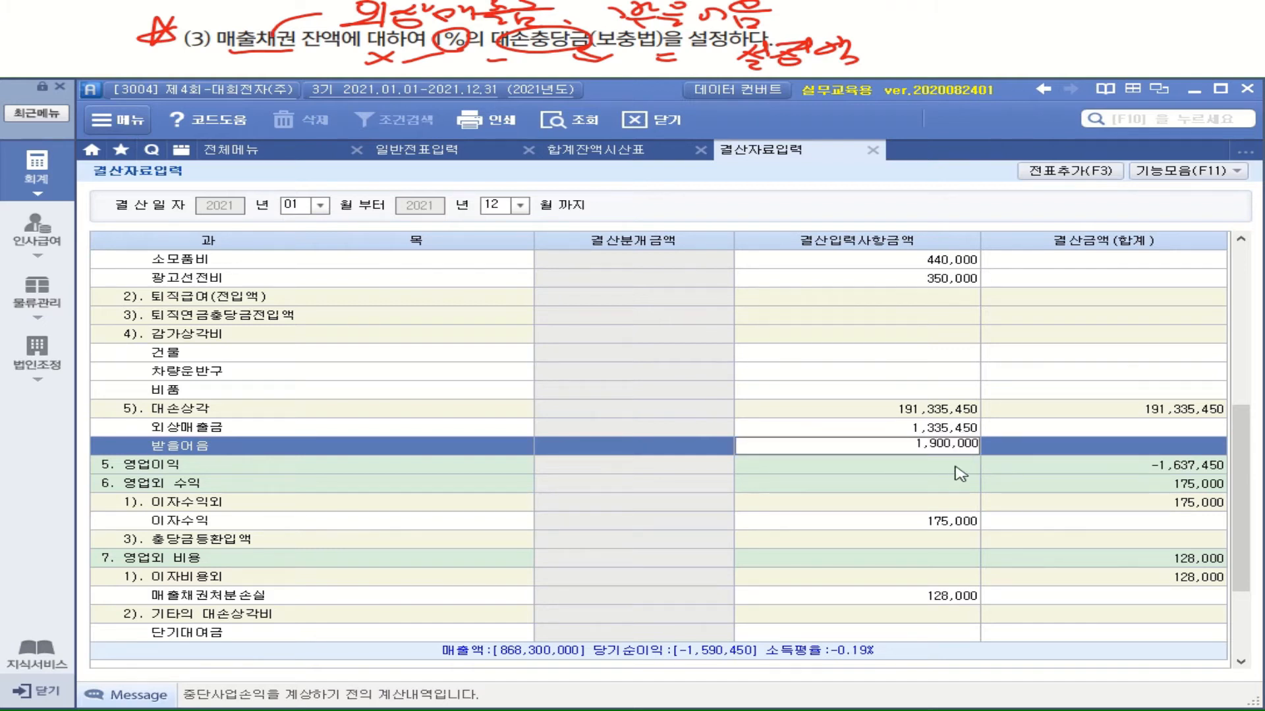
pyautogui.press('Return')
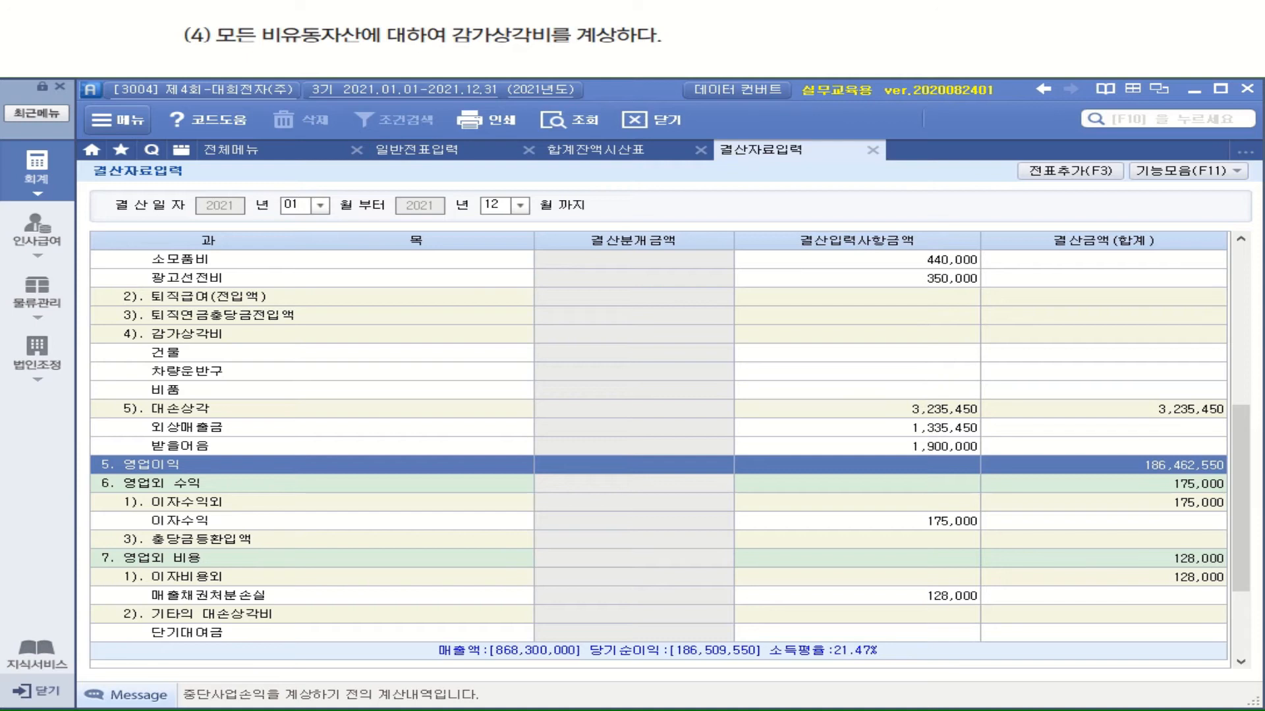
# Open the depreciation statement (원가경비별감가상각명세서) and query the tangible asset summary (유형자산총괄) to find the building's current-year depreciation
pyautogui.moveTo(248, 45)
pyautogui.mouseDown()
pyautogui.moveTo(224, 21)
pyautogui.moveTo(242, 48)
pyautogui.moveTo(367, 45)
pyautogui.mouseUp()
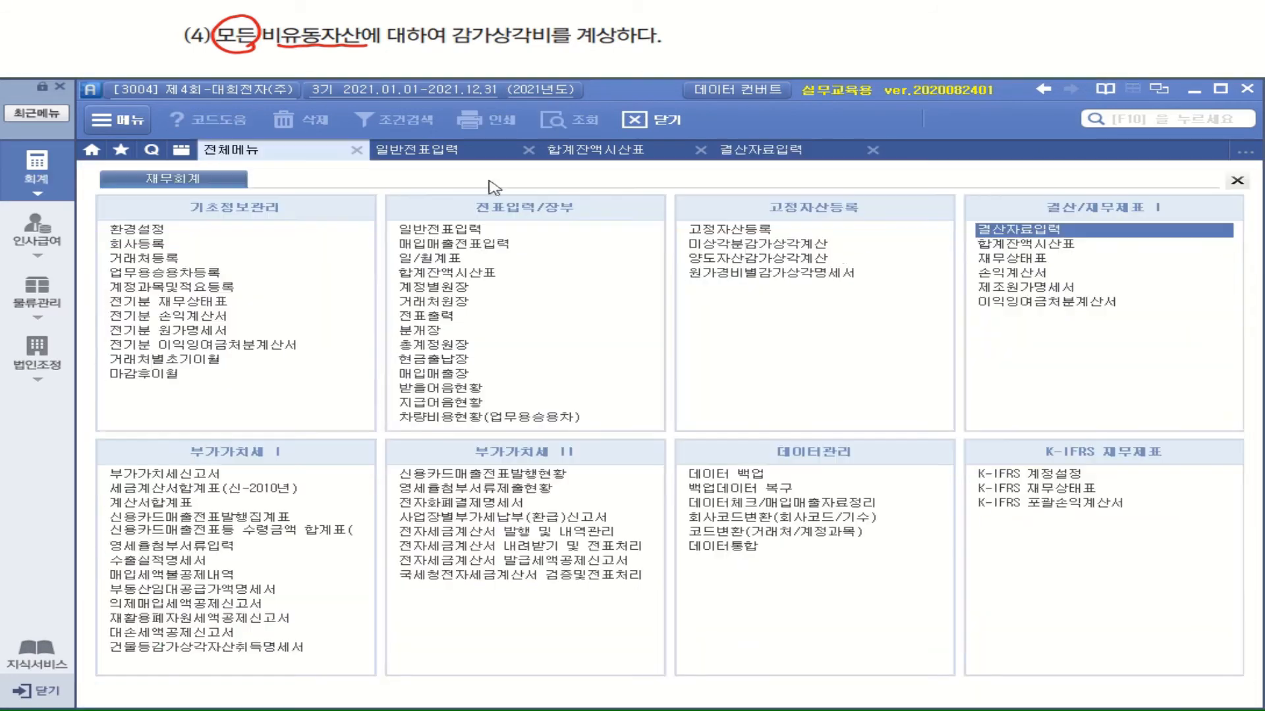
pyautogui.click(39, 176)
pyautogui.click(769, 272)
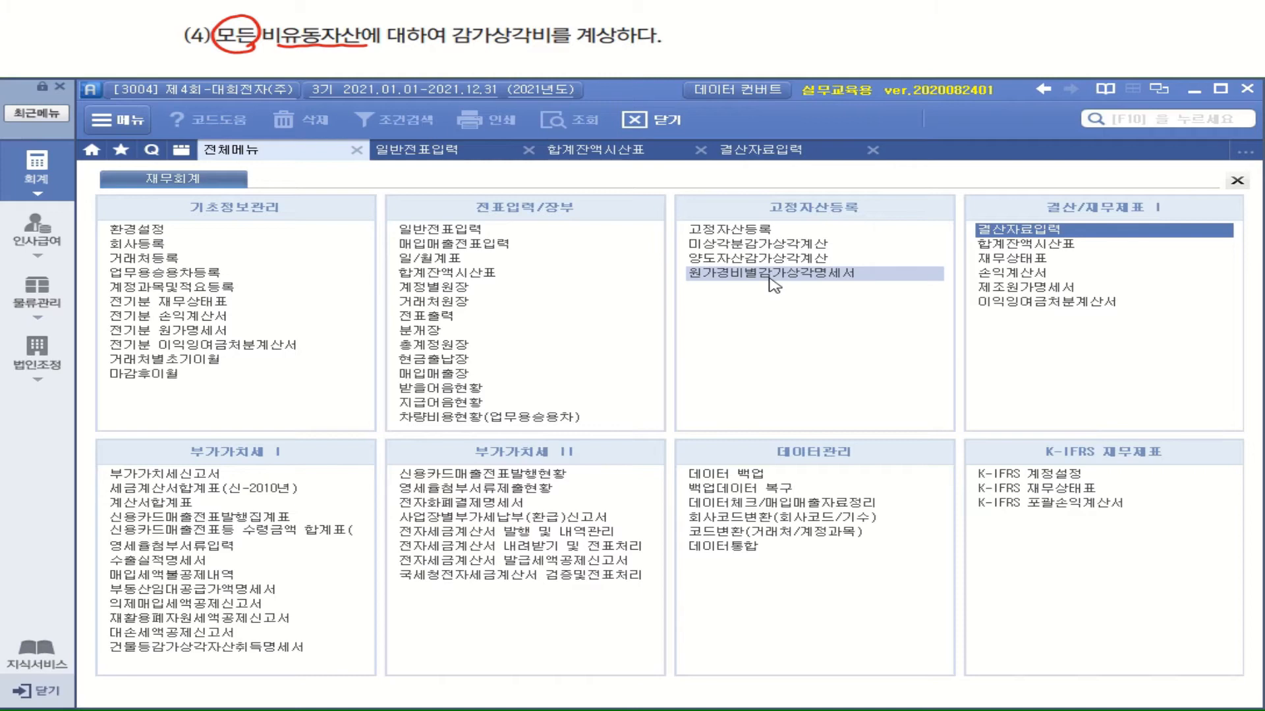
pyautogui.click(770, 277)
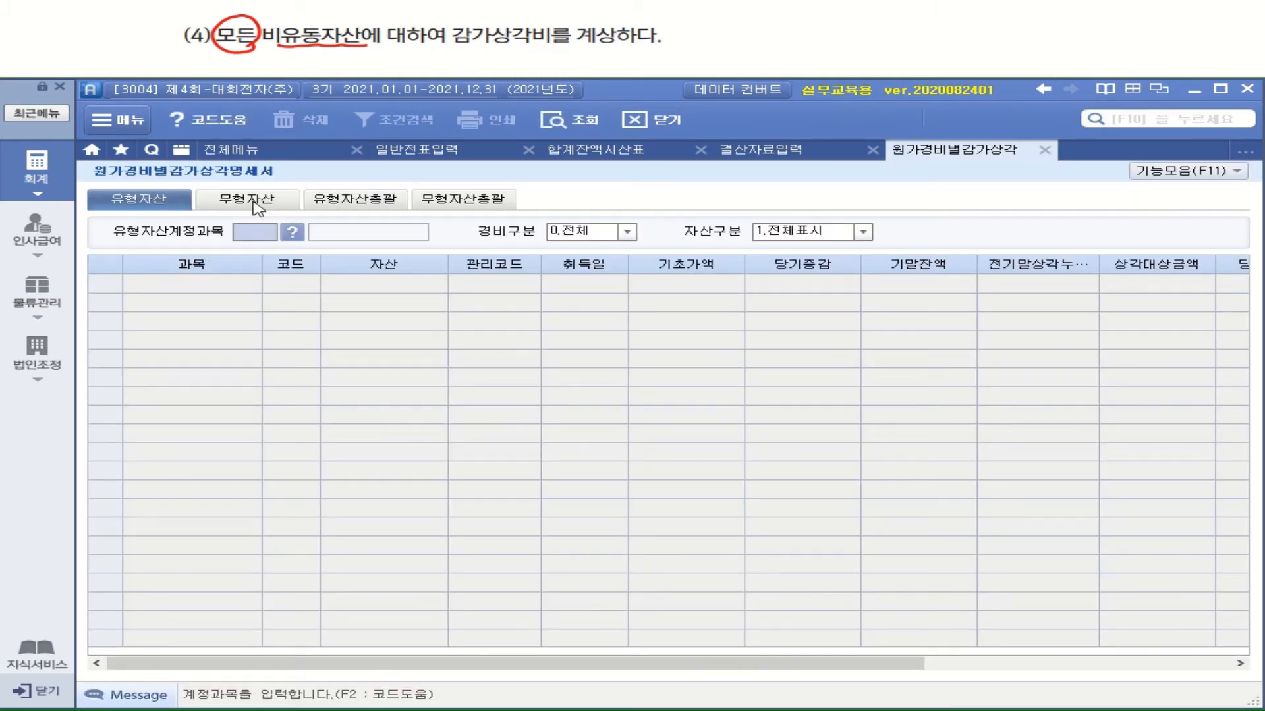
pyautogui.click(356, 206)
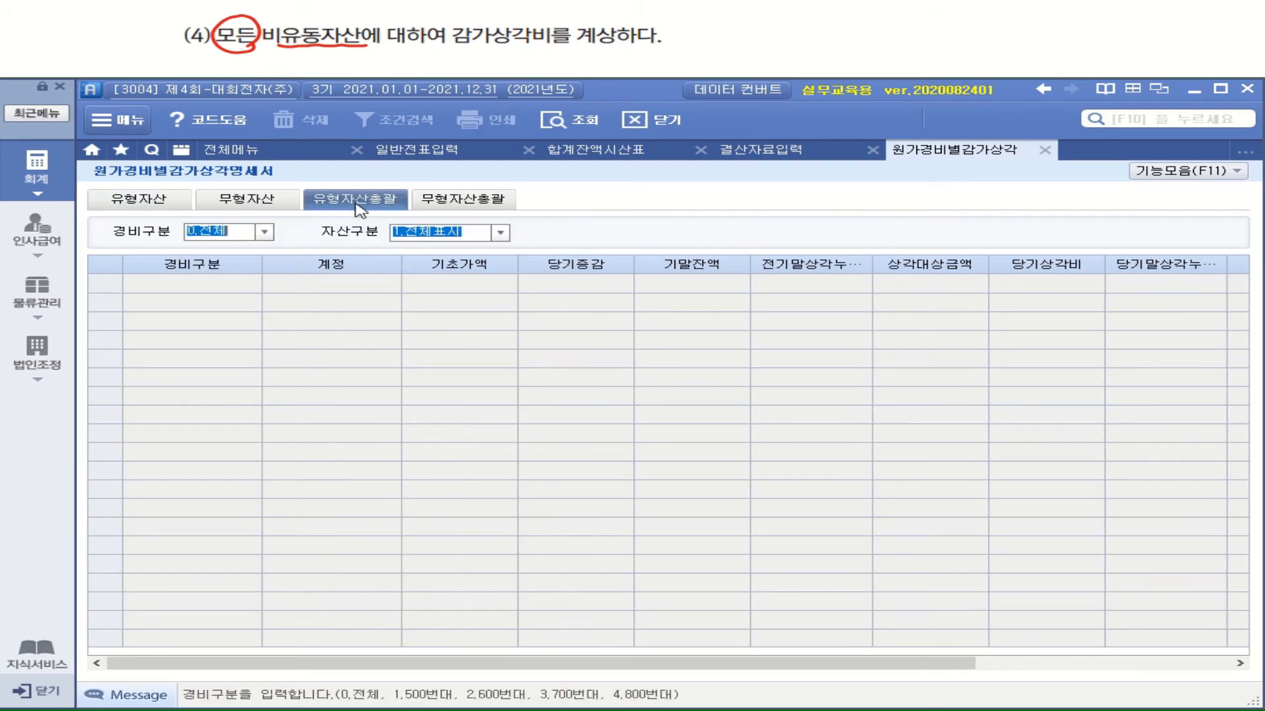
pyautogui.click(573, 122)
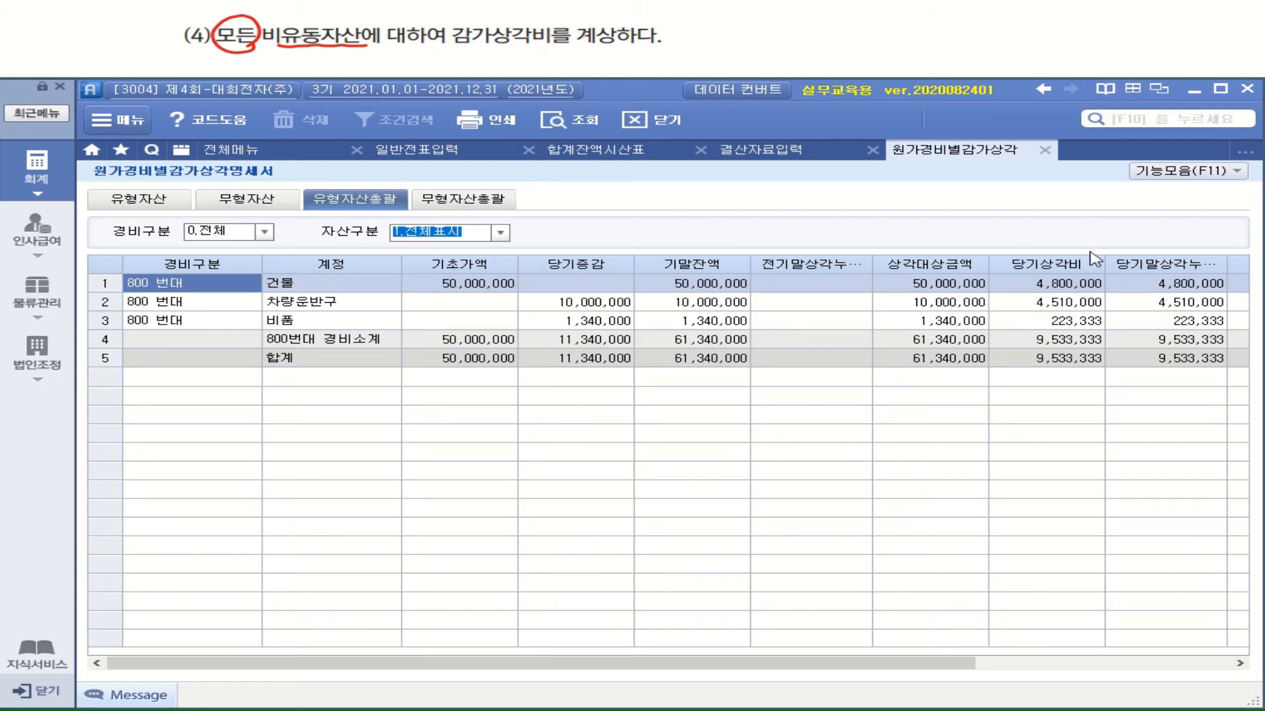
pyautogui.click(1087, 290)
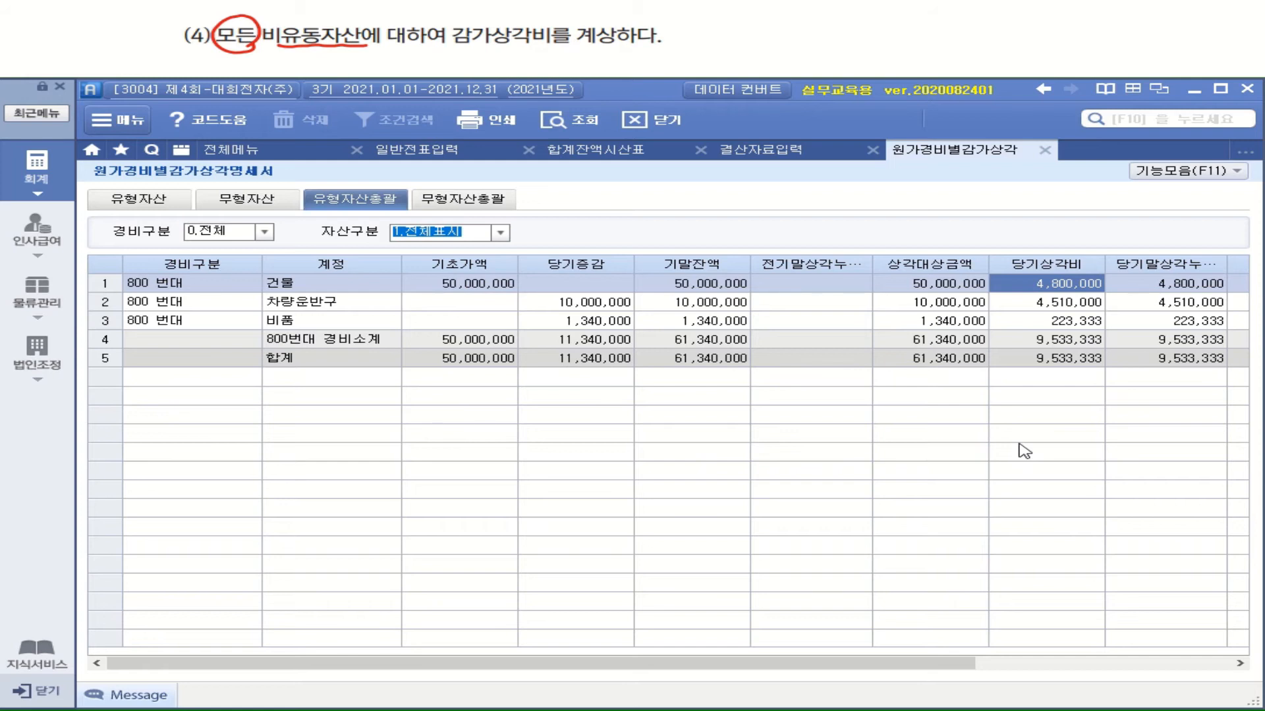
# Set the building (건물) amount under depreciation expense (감가상각비) in closing data entry to 4,800,000
pyautogui.click(764, 153)
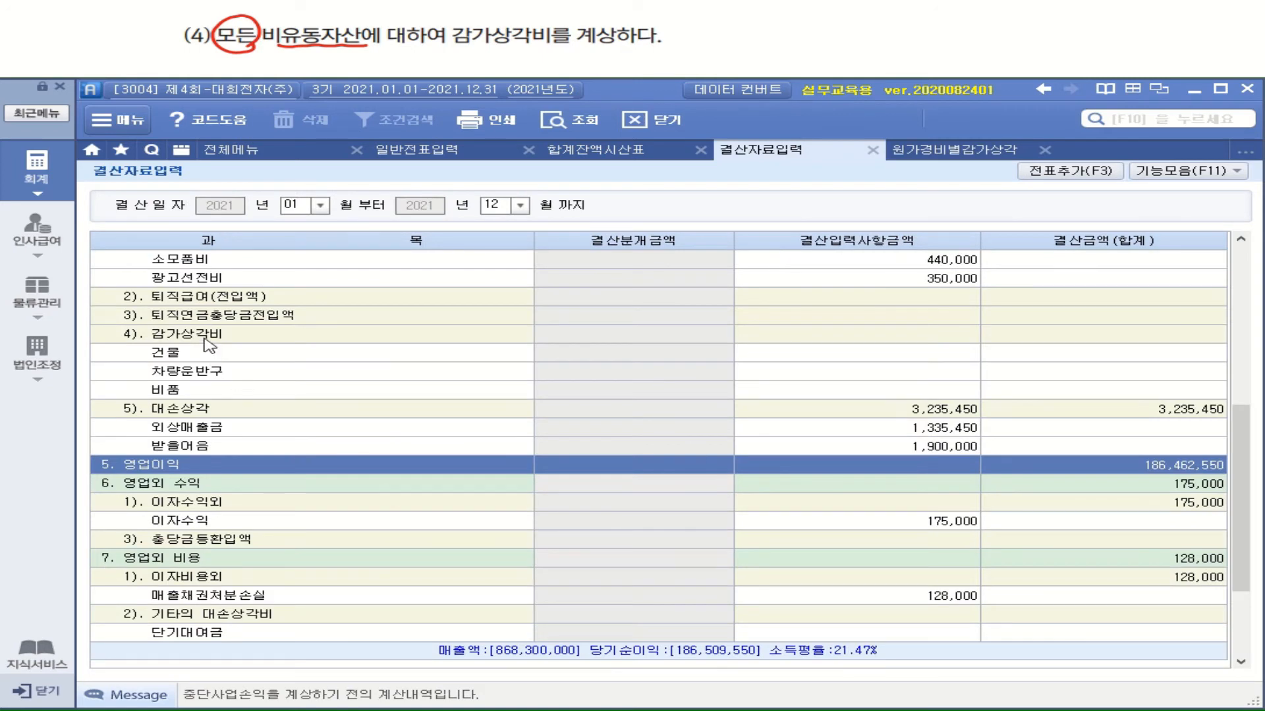
pyautogui.click(883, 353)
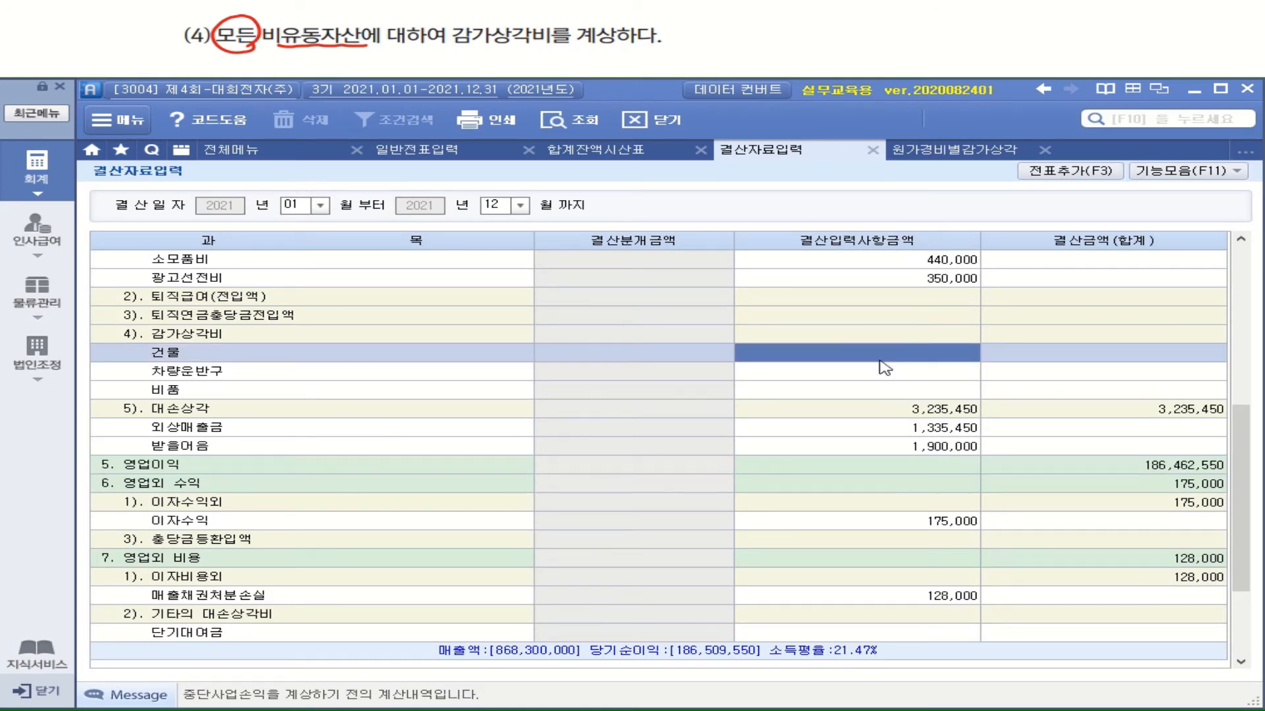
pyautogui.write('4800000')
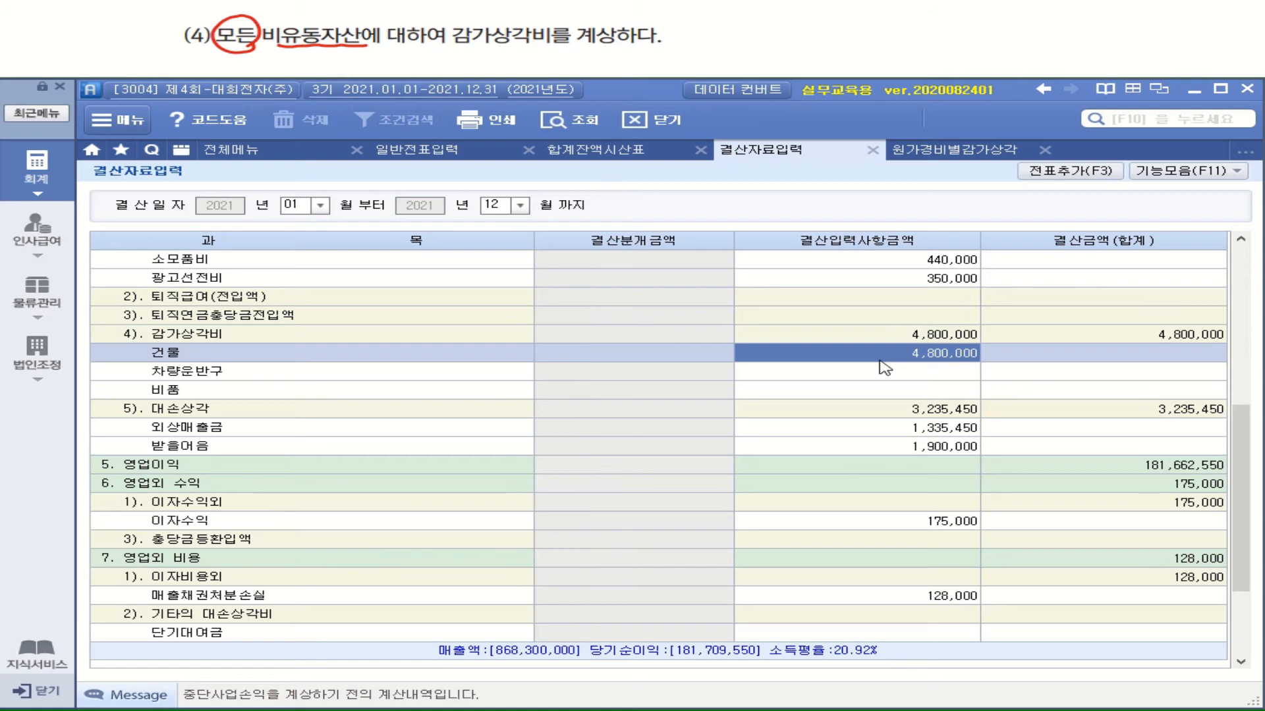
# Look up the vehicle's (차량운반구) current-year depreciation in the depreciation statement and set its amount in closing data entry to 4,510,000
pyautogui.click(977, 156)
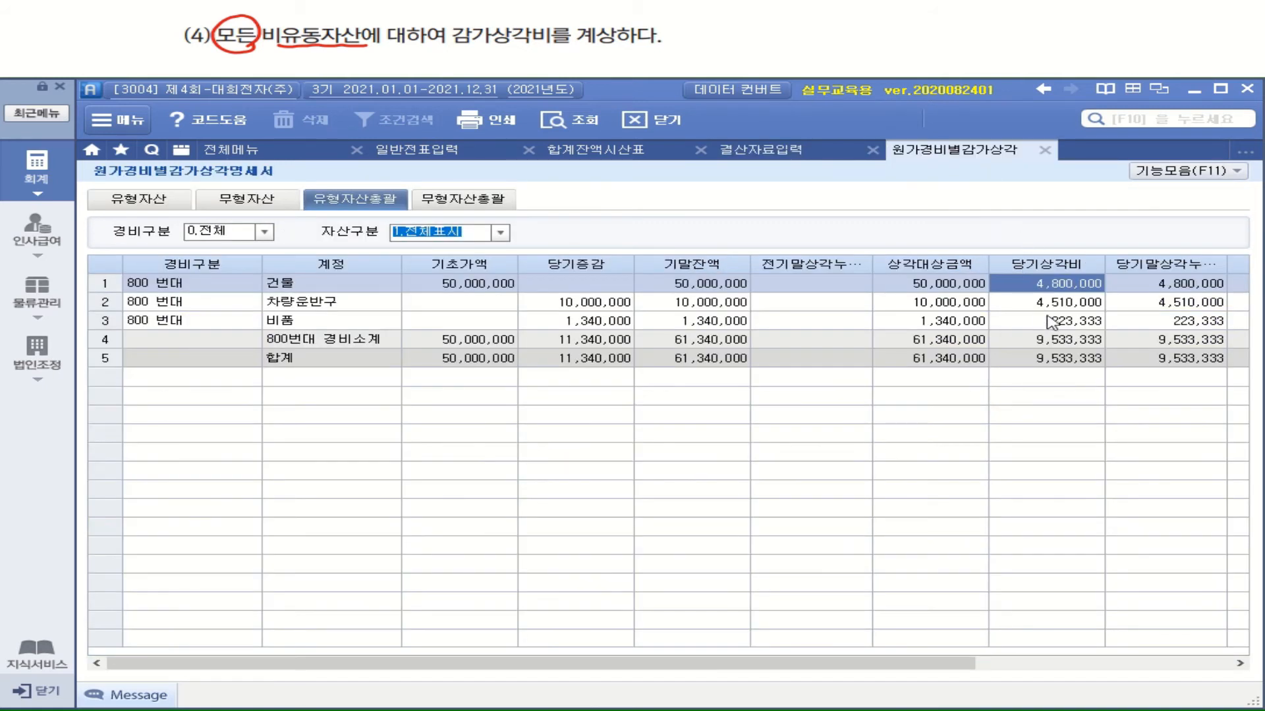
pyautogui.click(1071, 304)
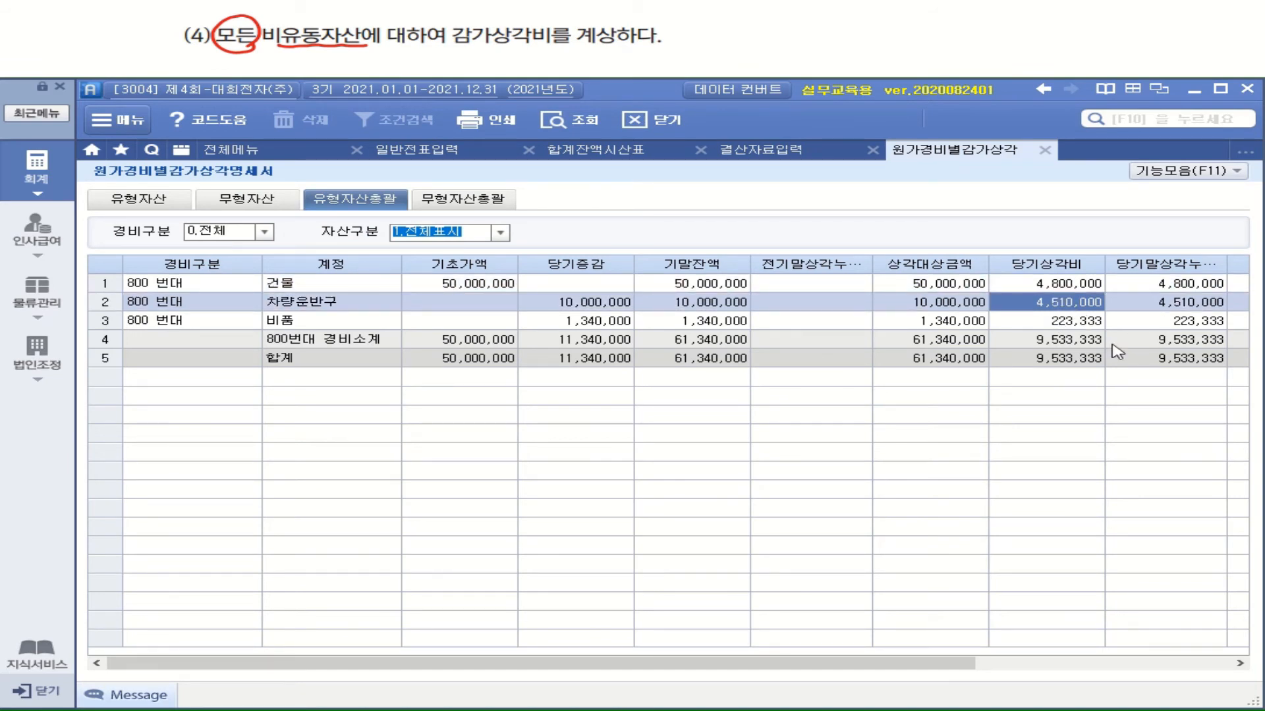
pyautogui.click(792, 156)
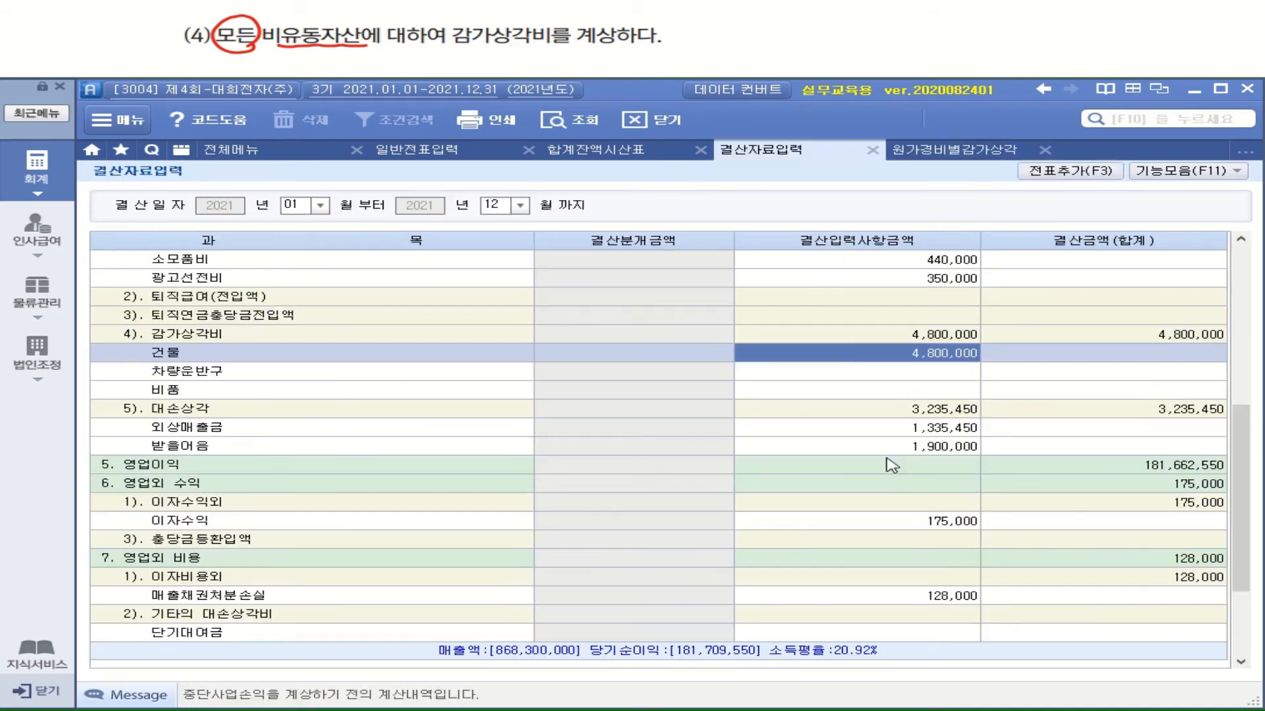
pyautogui.click(949, 371)
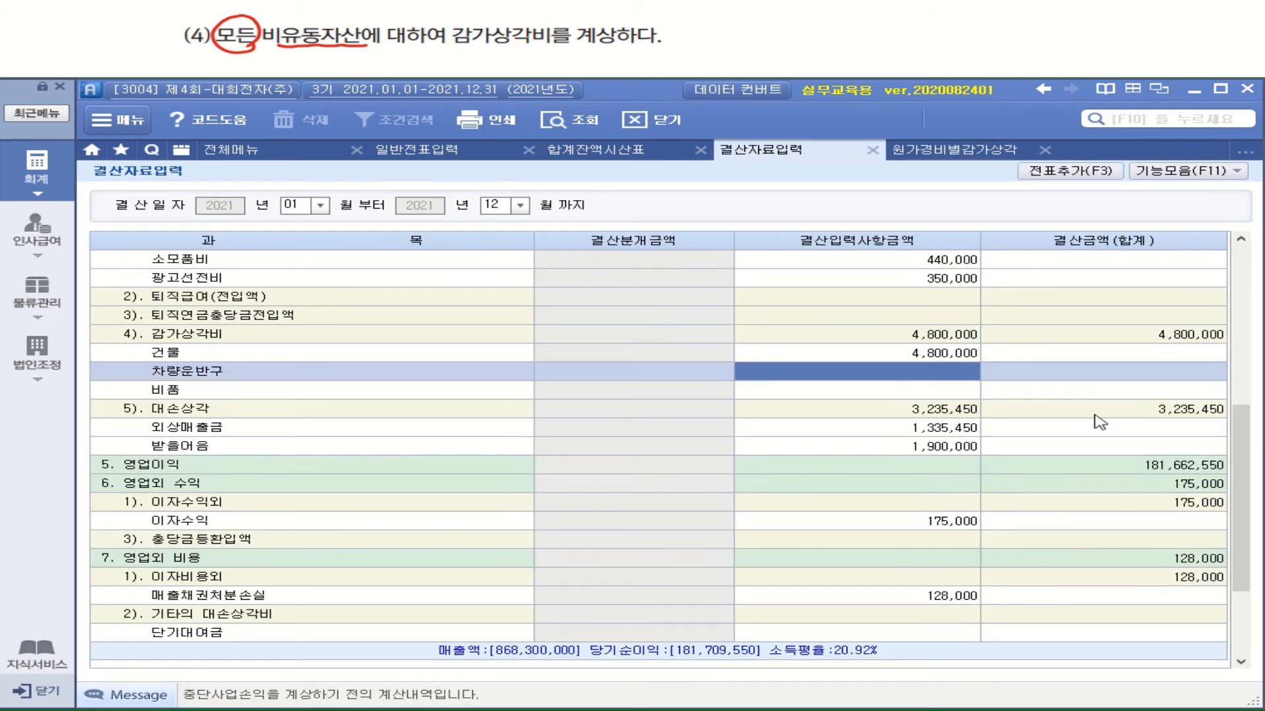
pyautogui.write('4510000')
pyautogui.press('Return')
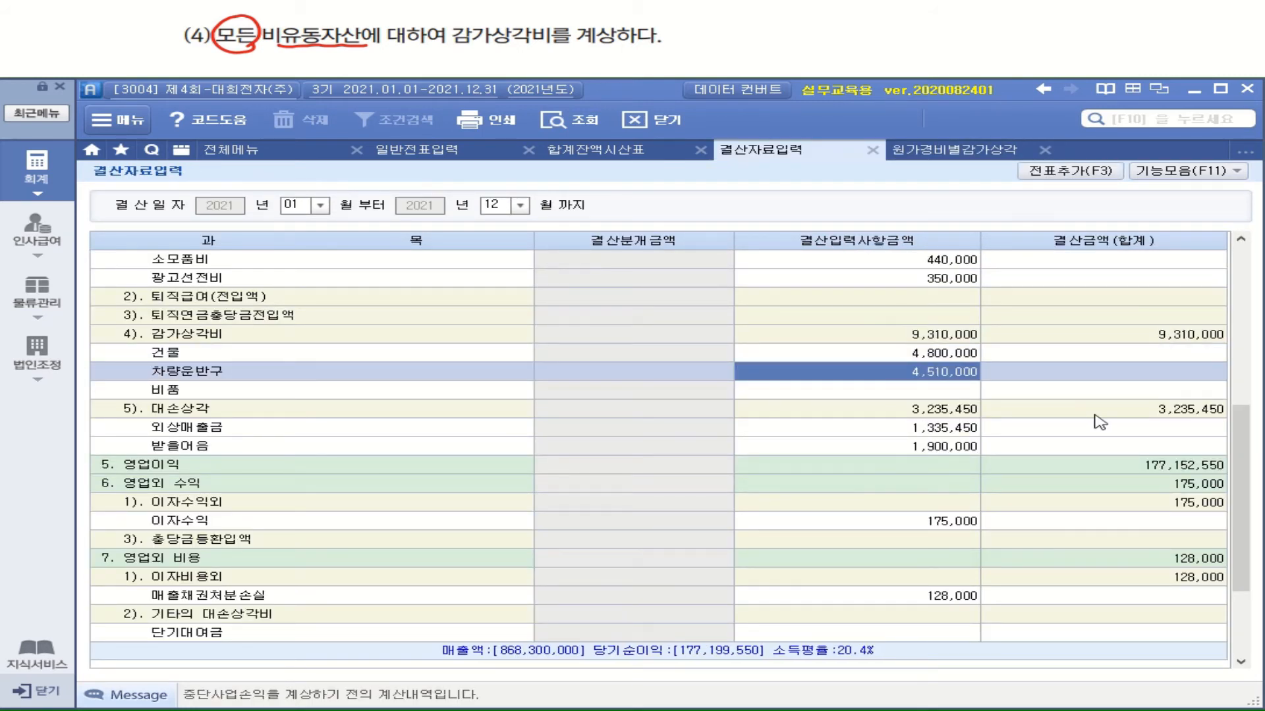
# Look up the fixtures' (비품) current-year depreciation in the depreciation statement and set their depreciation amount in closing data entry to 223,333
pyautogui.click(971, 151)
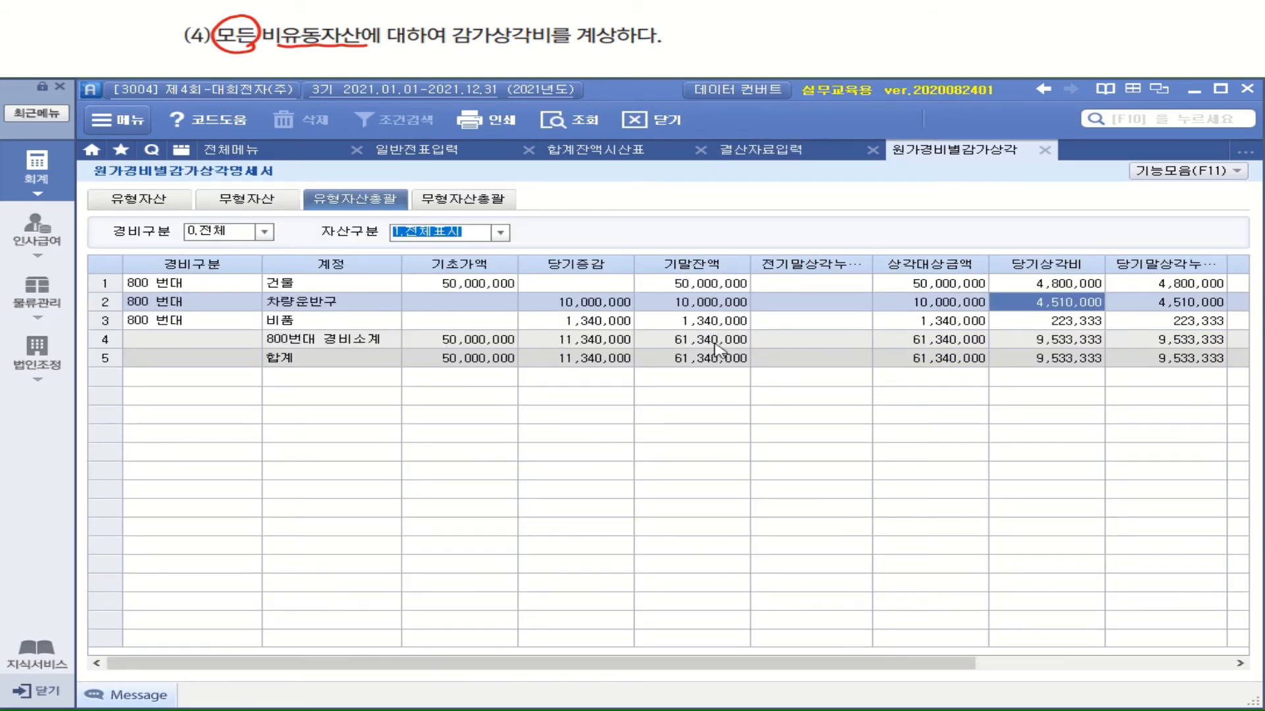
pyautogui.click(1048, 323)
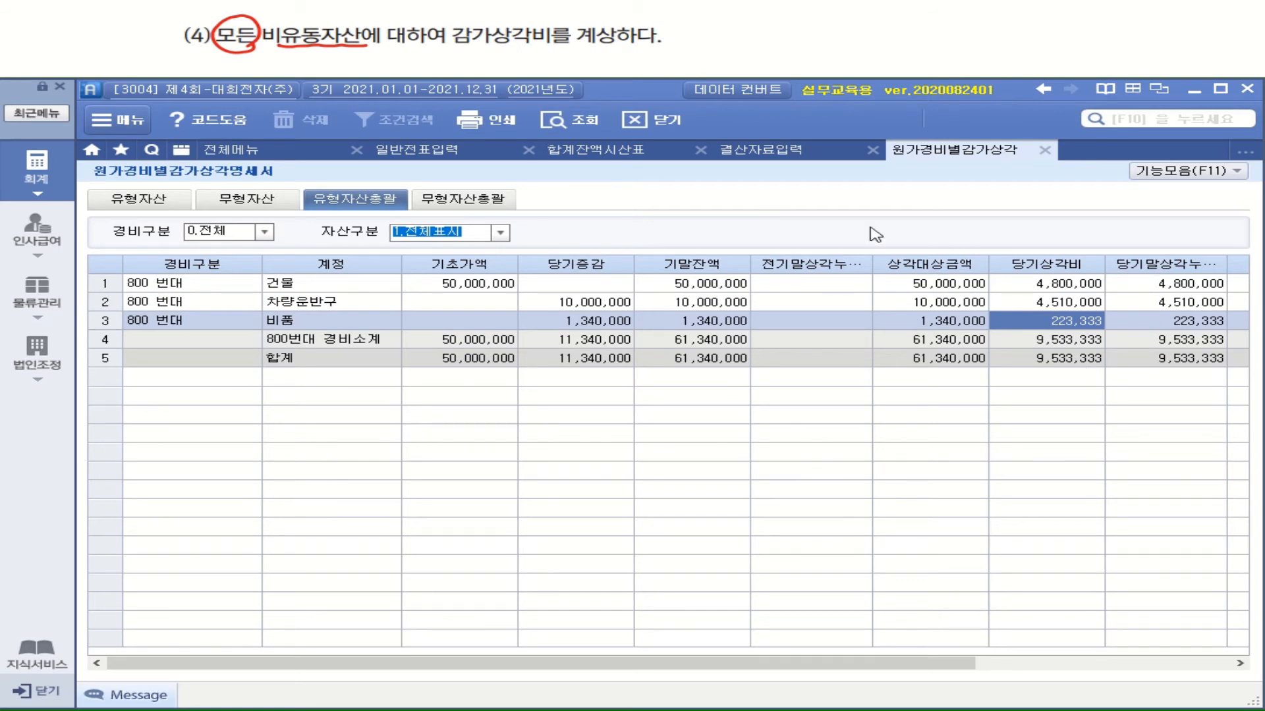
pyautogui.click(764, 153)
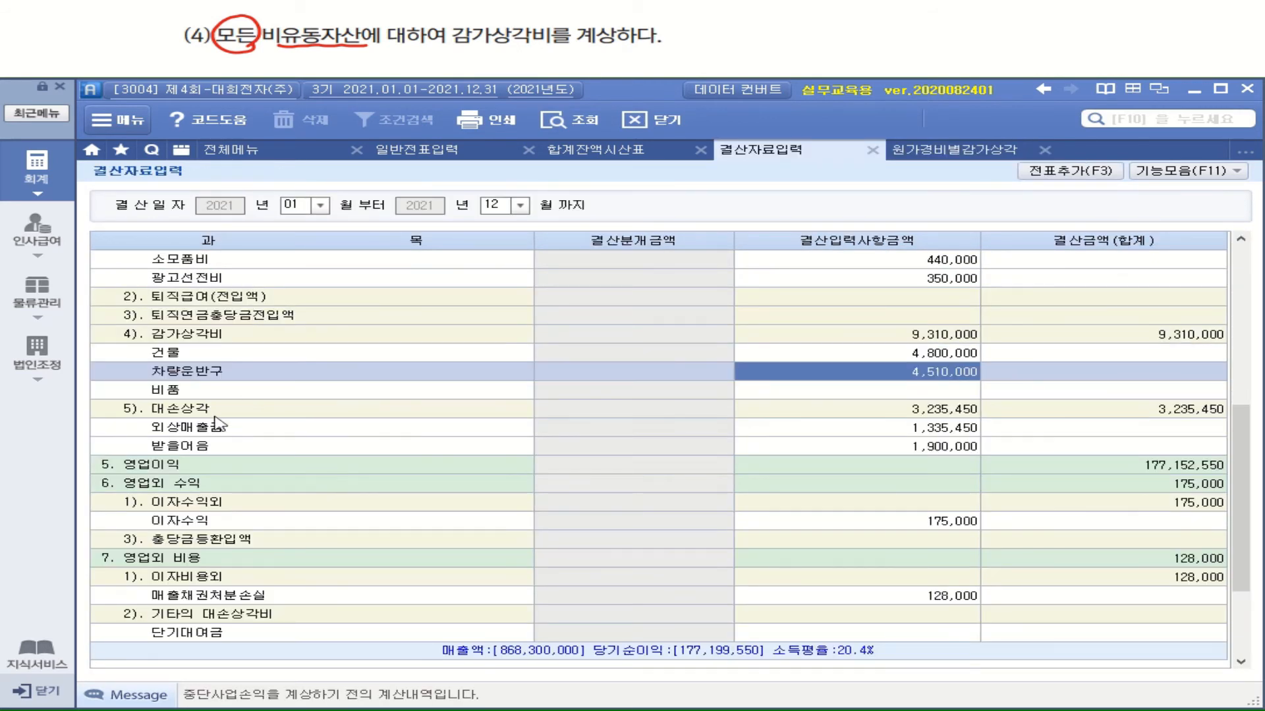
pyautogui.click(209, 395)
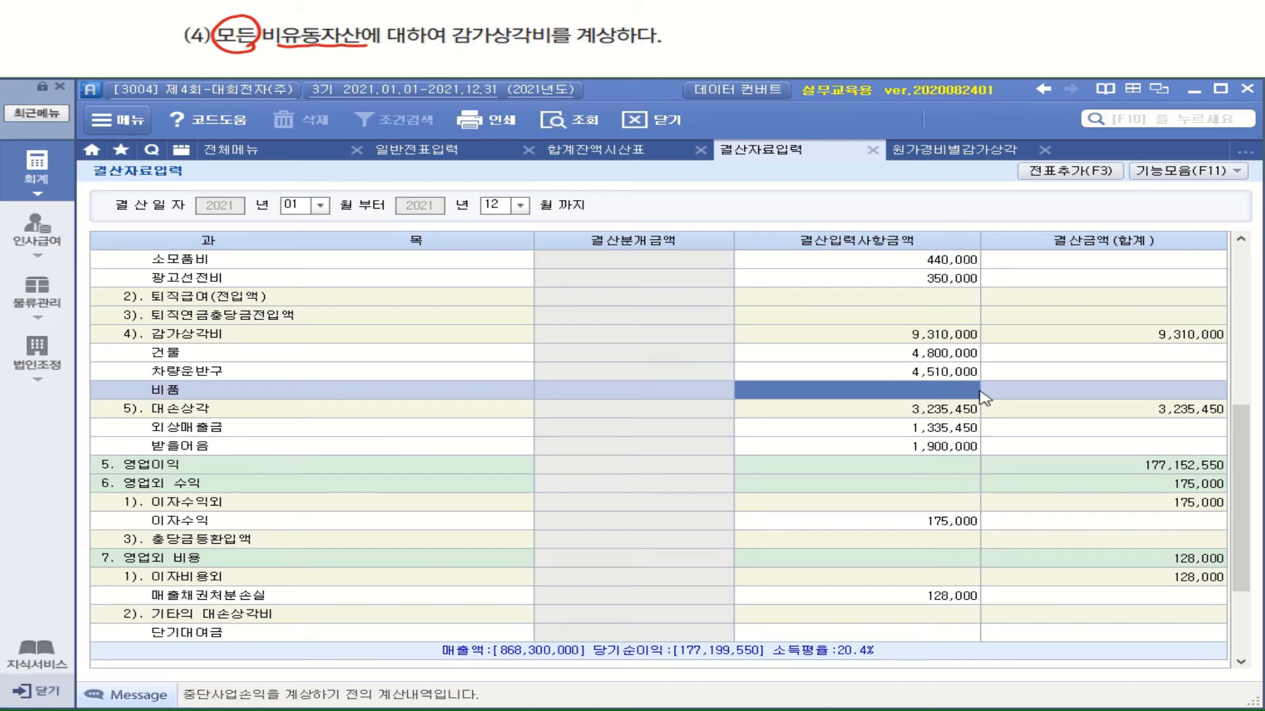
pyautogui.write('223333')
pyautogui.press('Return')
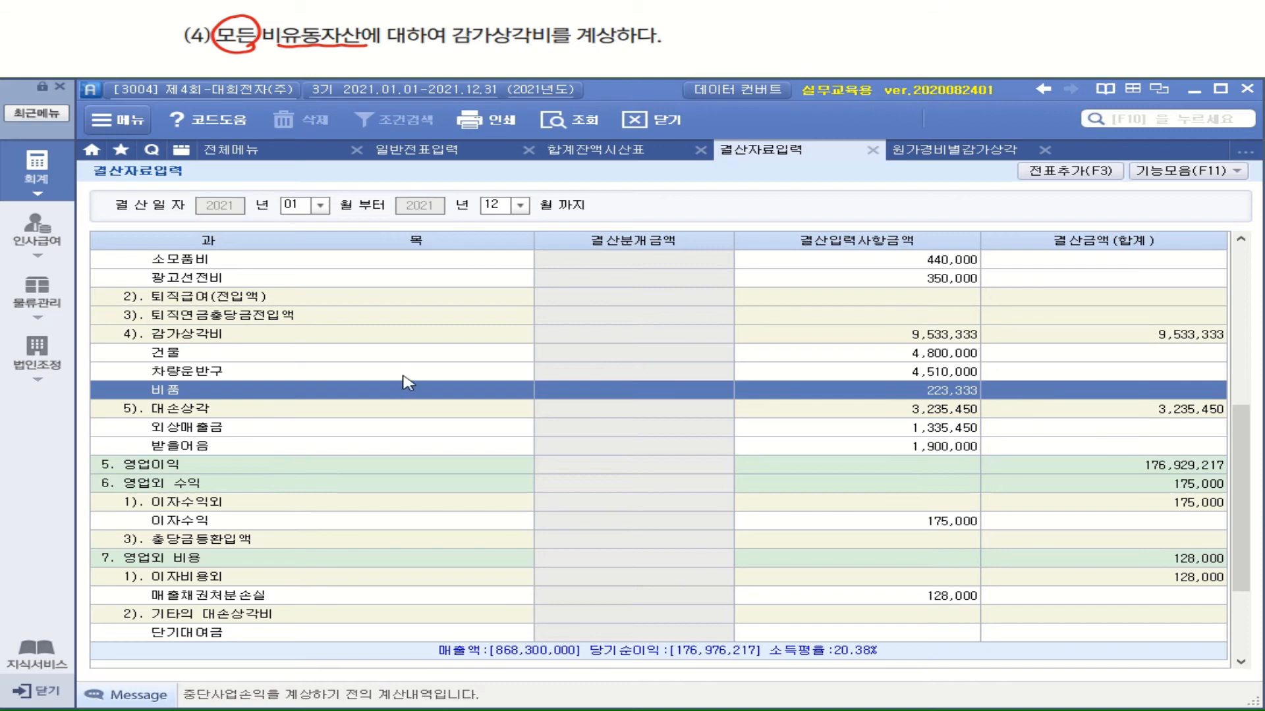
pyautogui.scroll(6, 396, 382)
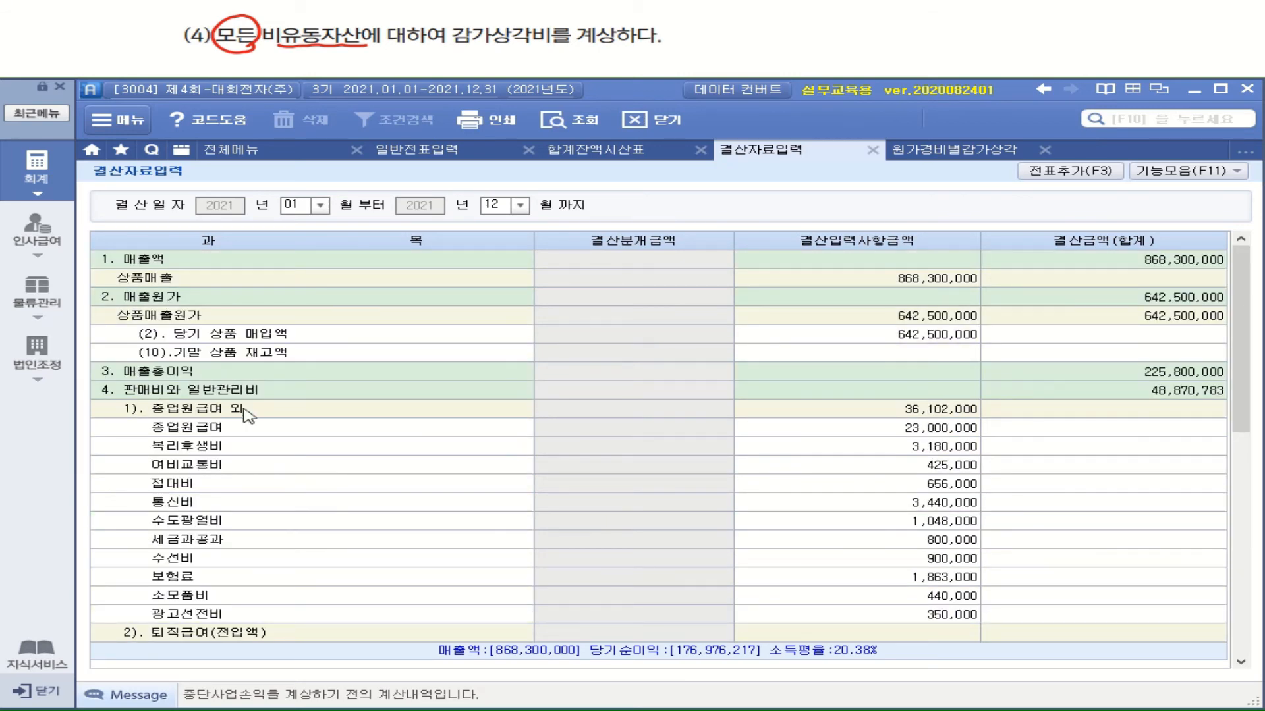
pyautogui.scroll(-6, 353, 506)
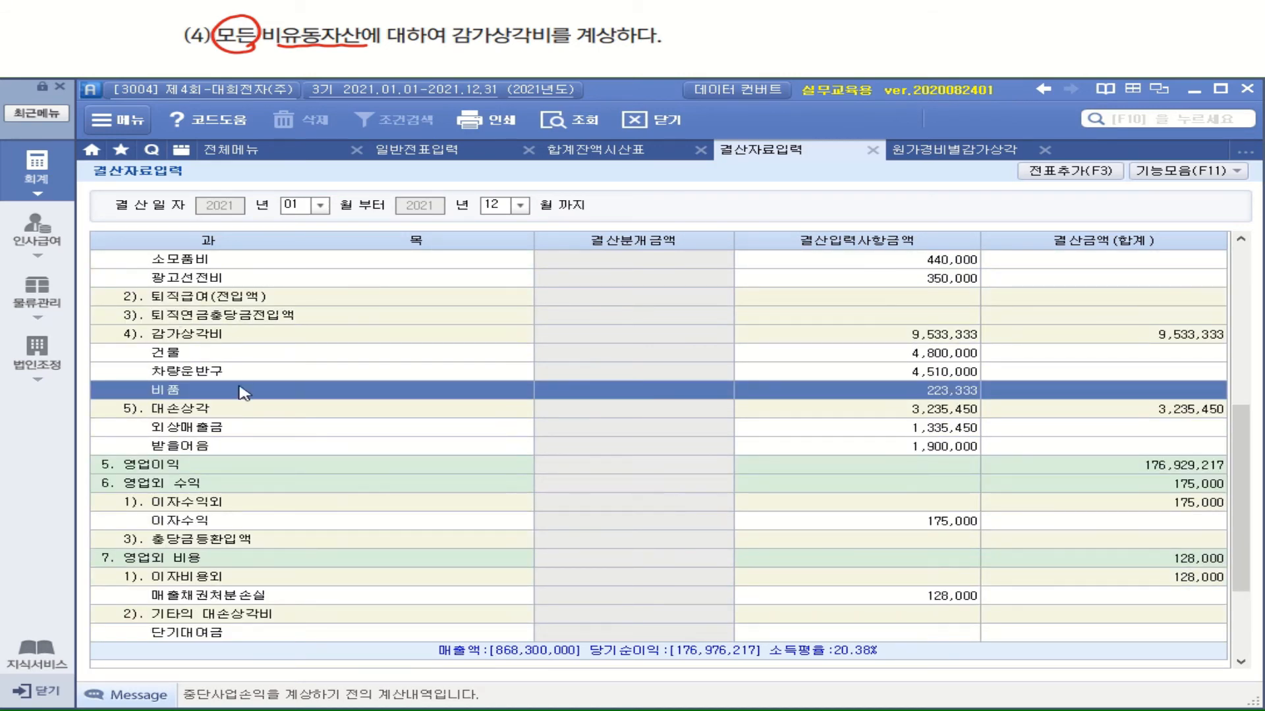
pyautogui.scroll(-3, 415, 457)
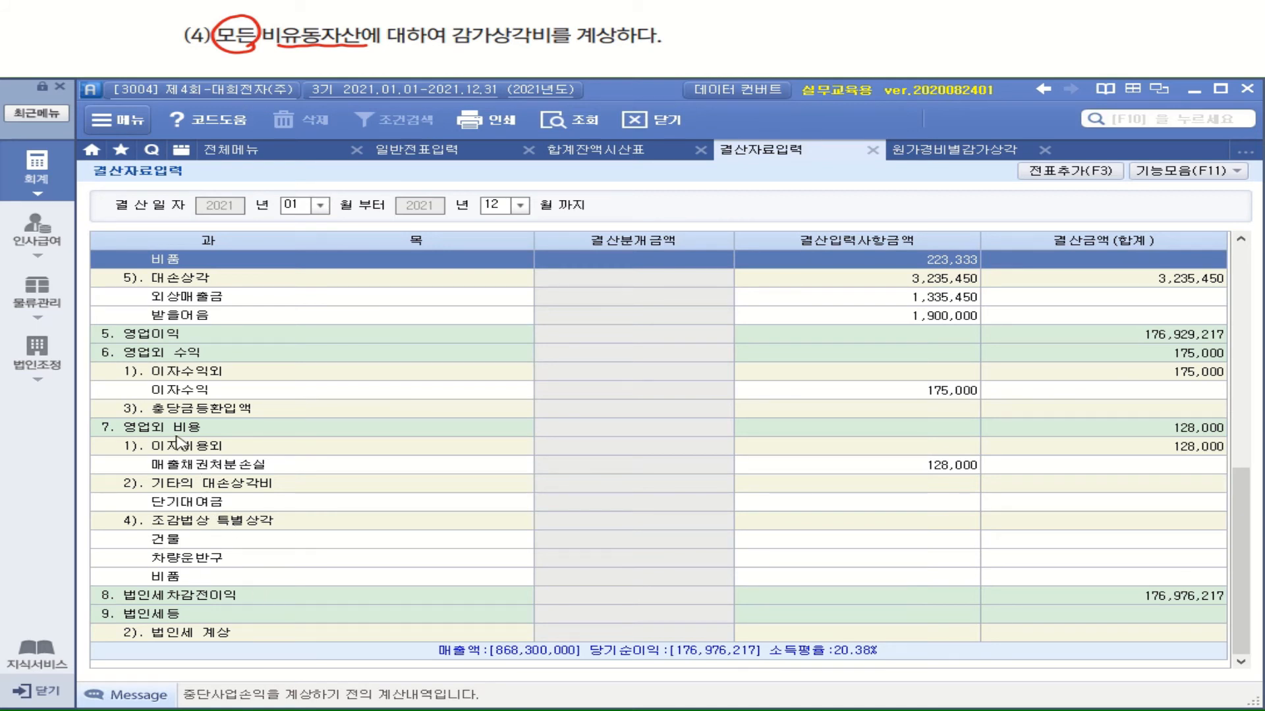
pyautogui.scroll(3, 386, 376)
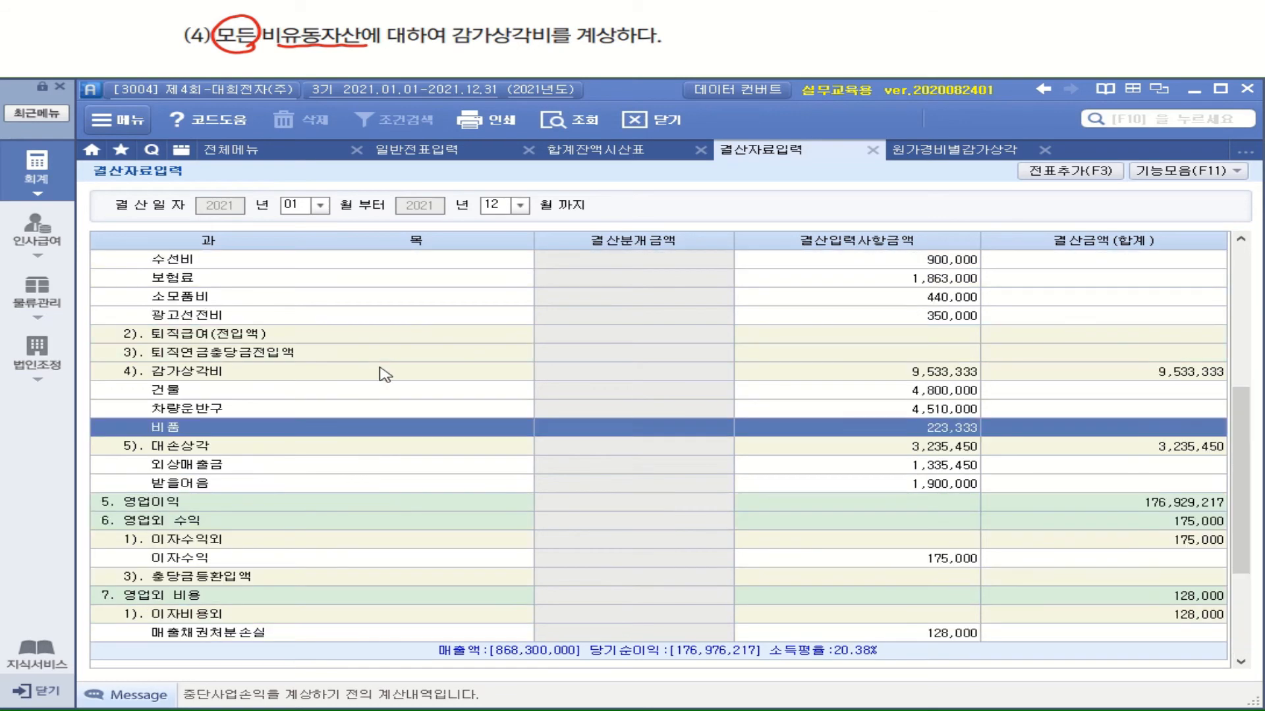
pyautogui.scroll(3, 446, 366)
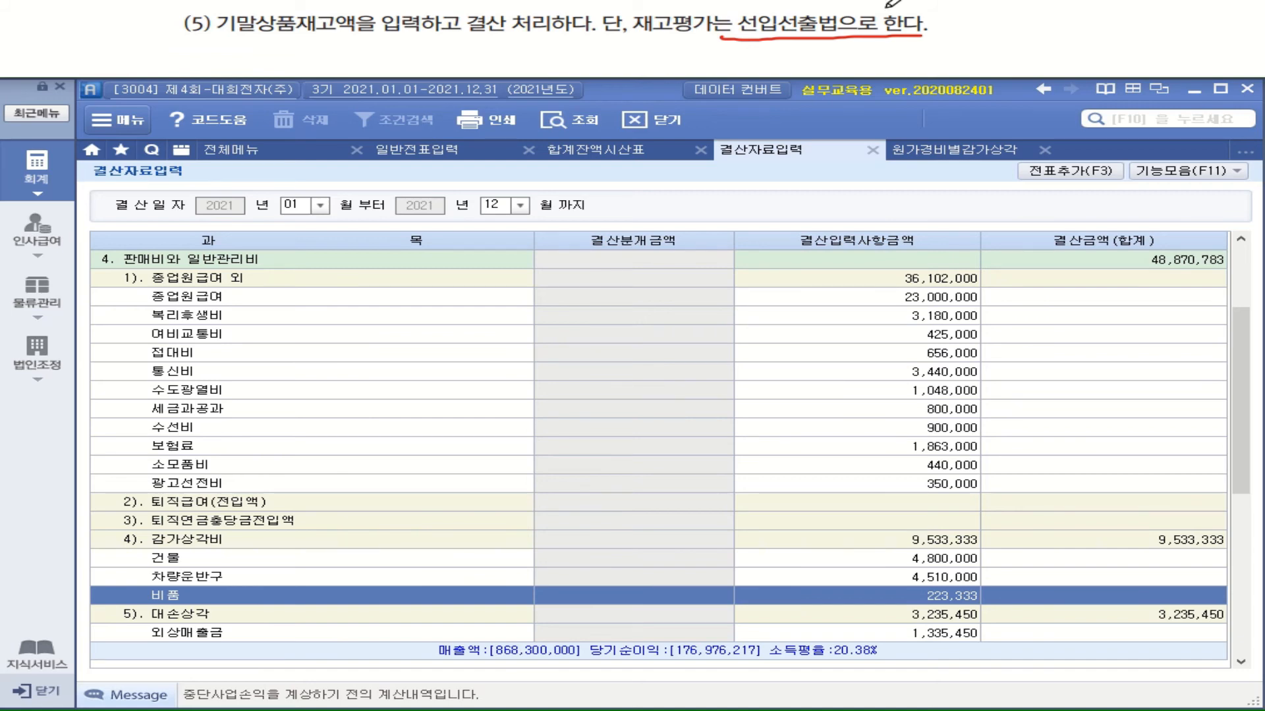
# Open the inventory ledger (재고자산수불부) in logistics management and query all items from January 1 to December 31, 2021
pyautogui.click(39, 305)
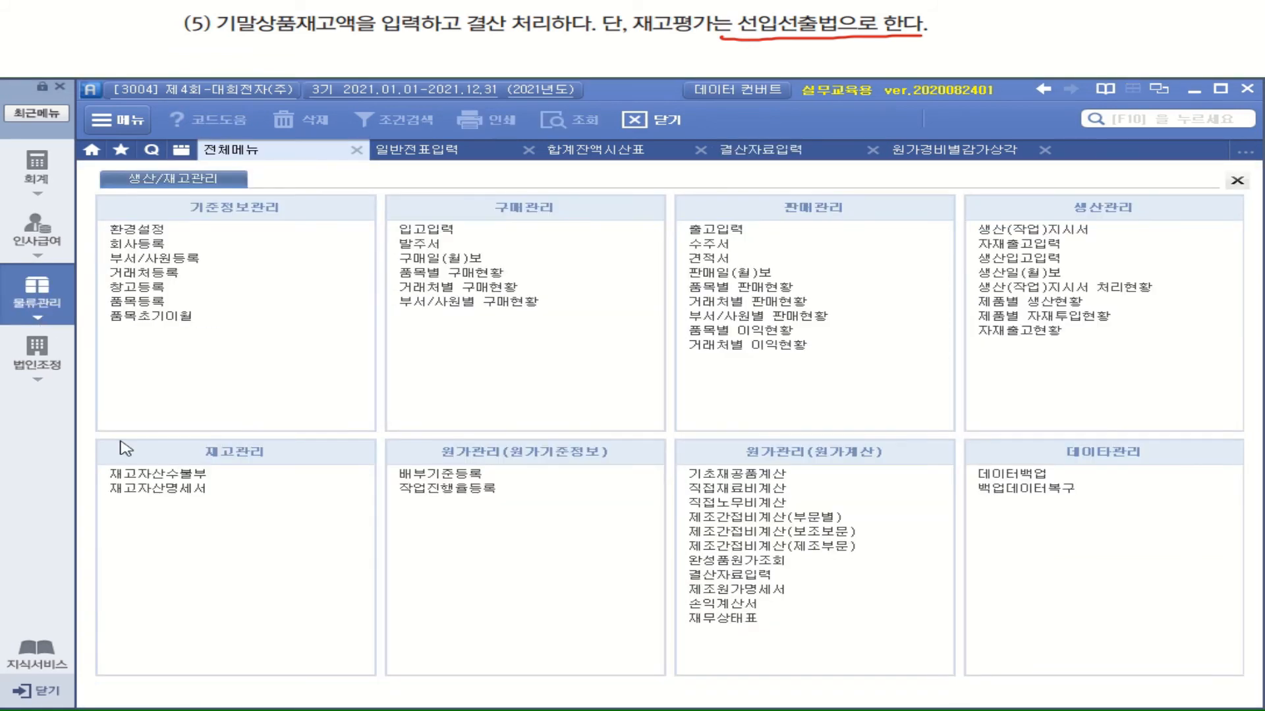
pyautogui.click(175, 476)
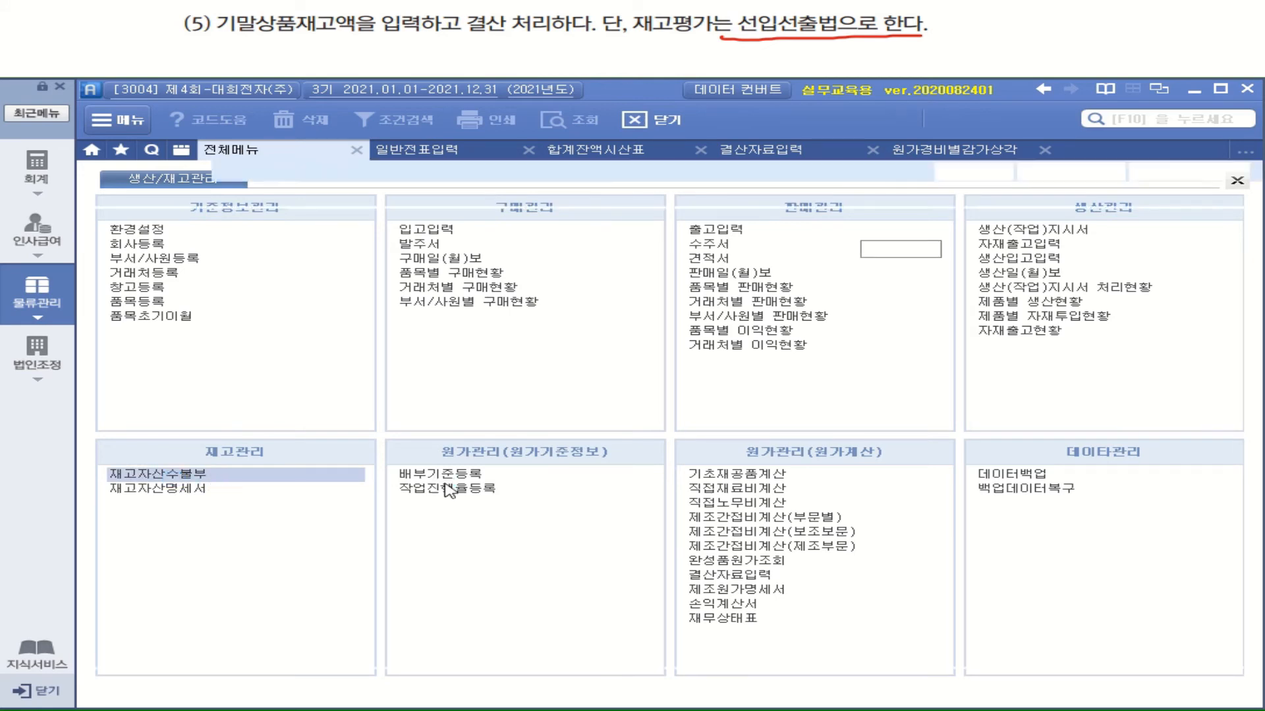
pyautogui.press('Return')
pyautogui.press('Return')
pyautogui.press('Return')
pyautogui.press('Return')
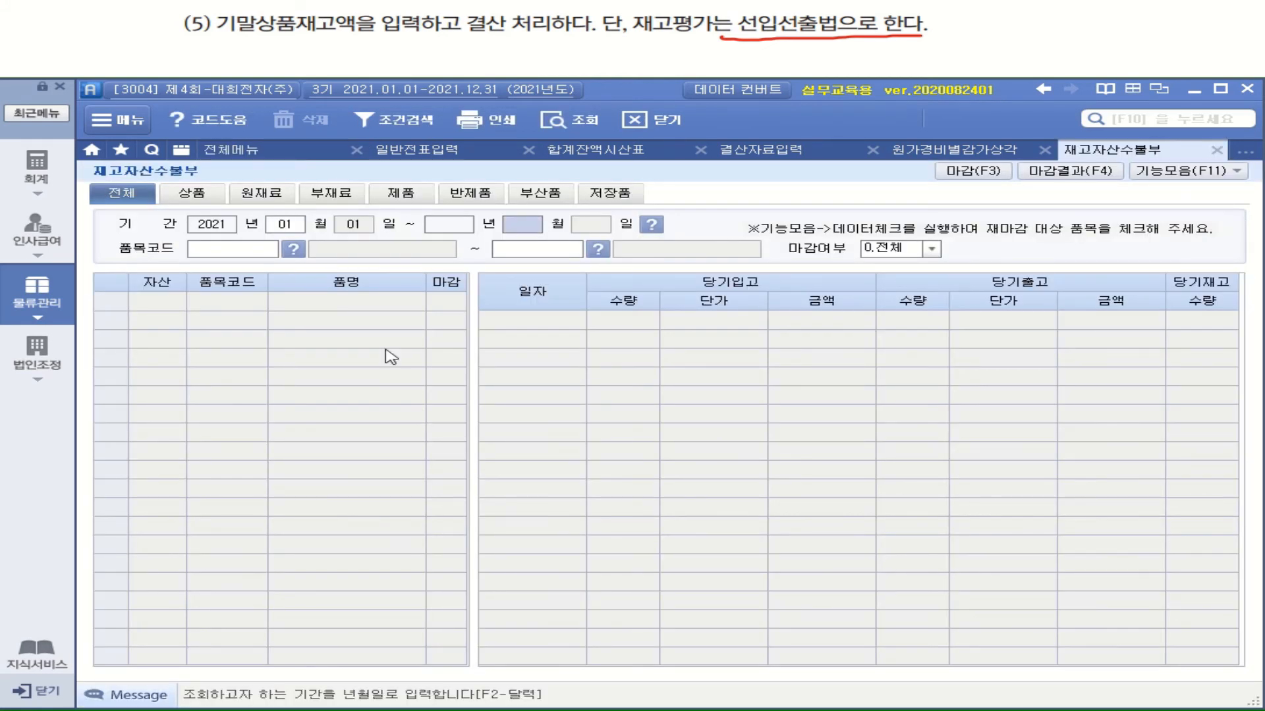
pyautogui.press('Return')
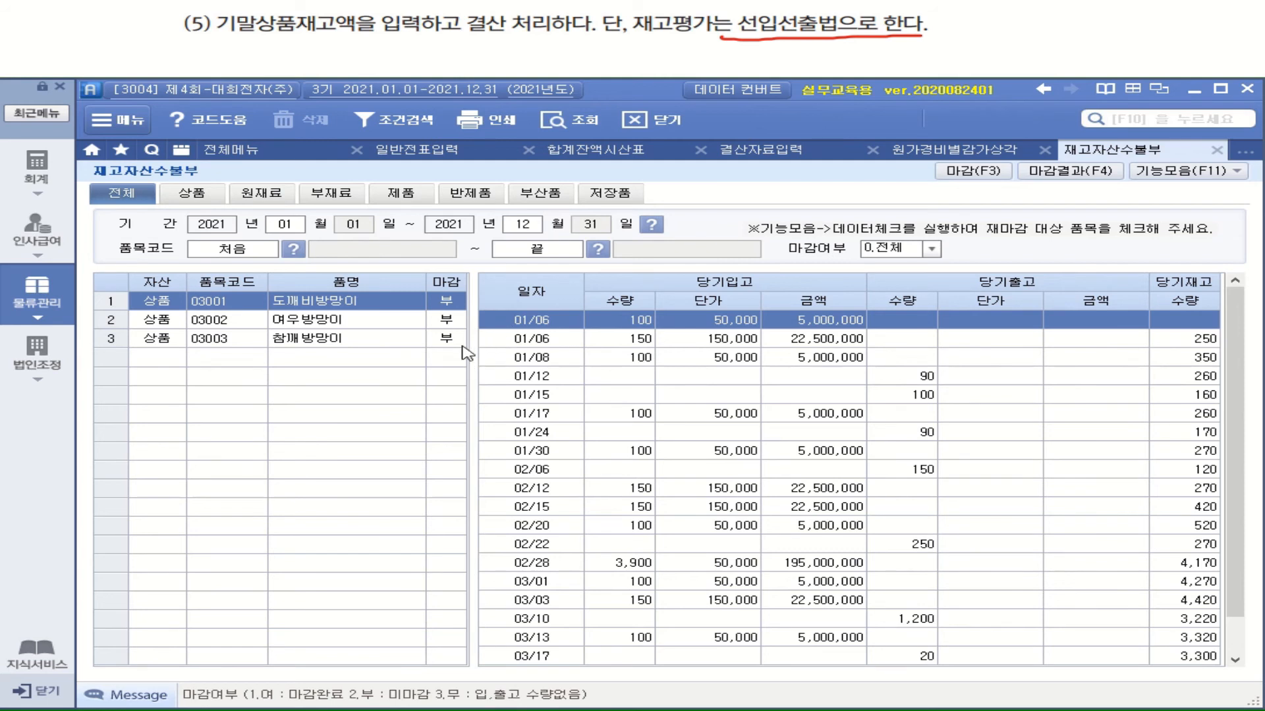
# Check that the inventory valuation method (평가방법) for merchandise (상품) is first-in first-out (선입선출법) and apply it
pyautogui.click(1166, 173)
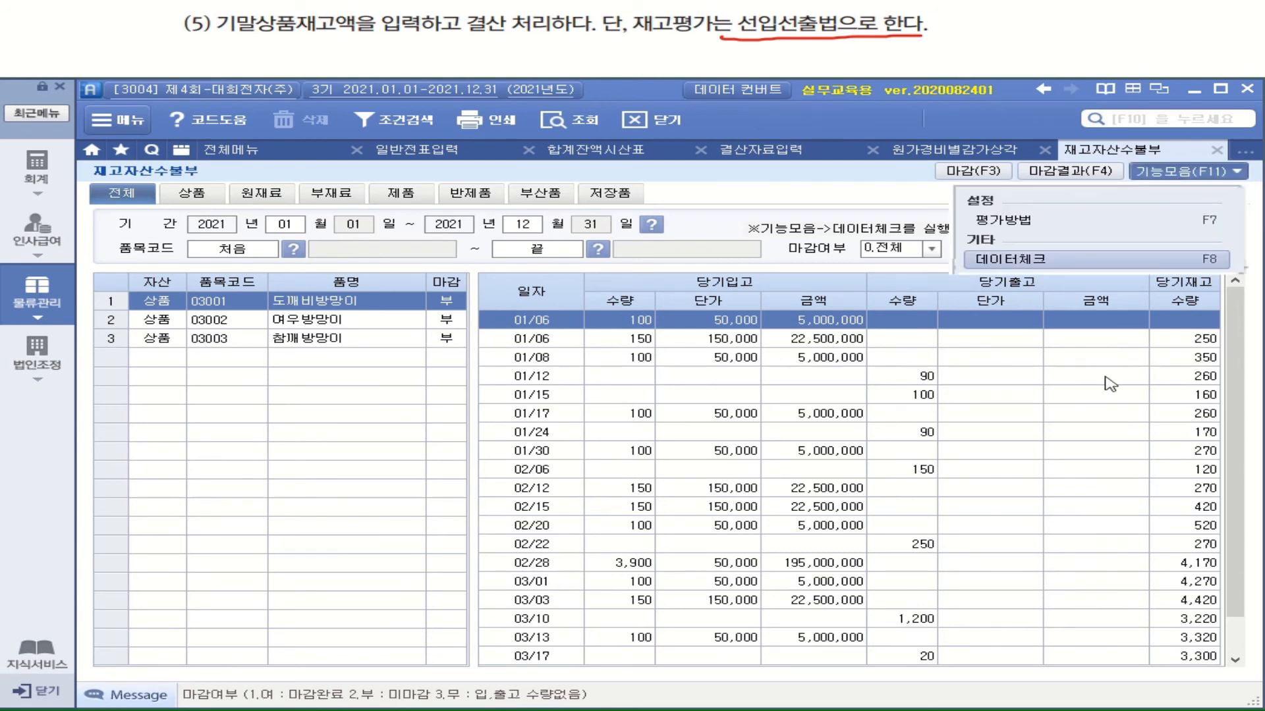
pyautogui.click(1017, 221)
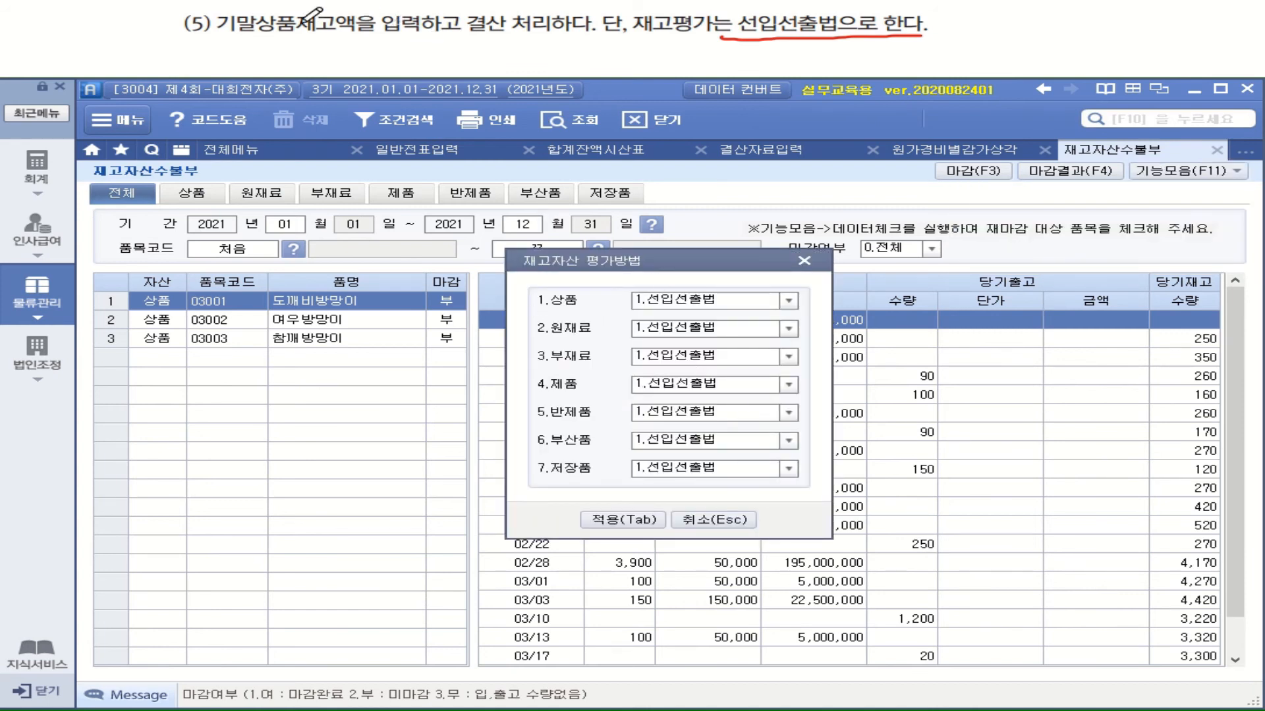
pyautogui.moveTo(293, 31)
pyautogui.mouseDown()
pyautogui.moveTo(257, 11)
pyautogui.moveTo(303, 19)
pyautogui.moveTo(293, 38)
pyautogui.mouseUp()
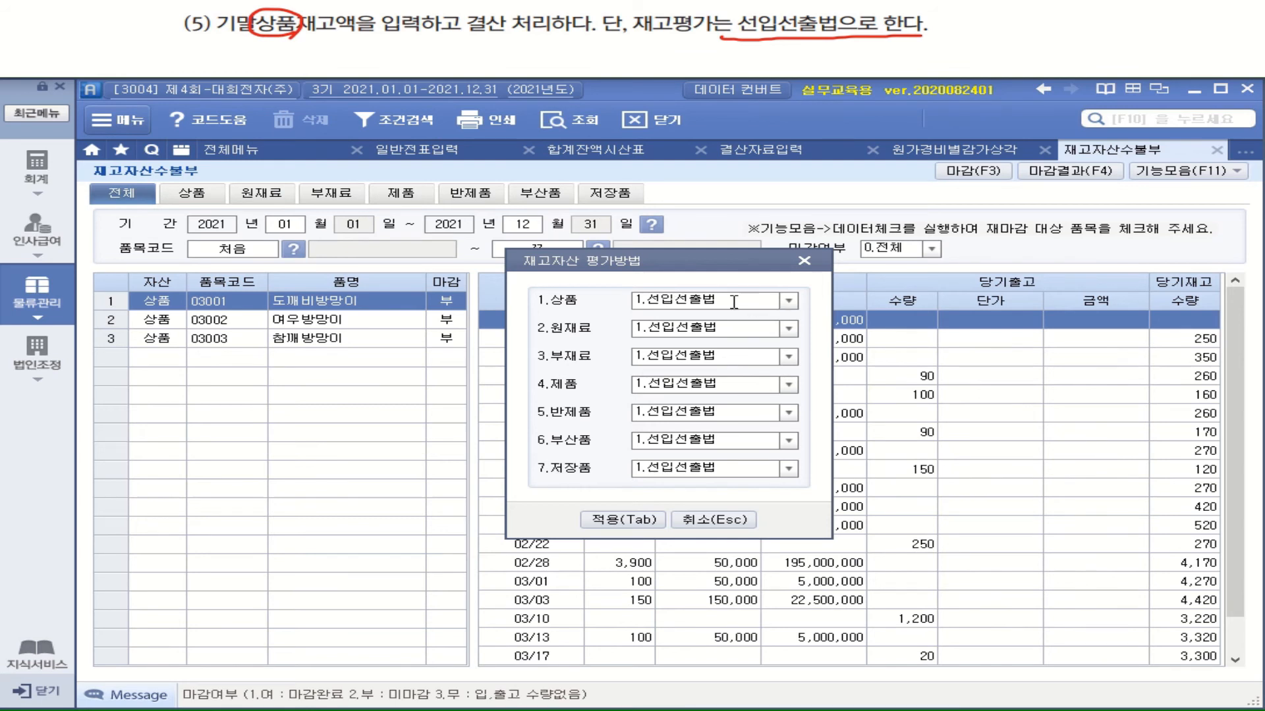
pyautogui.click(657, 520)
# Run a batch closing (일괄마감) of the inventory ledger
pyautogui.click(973, 171)
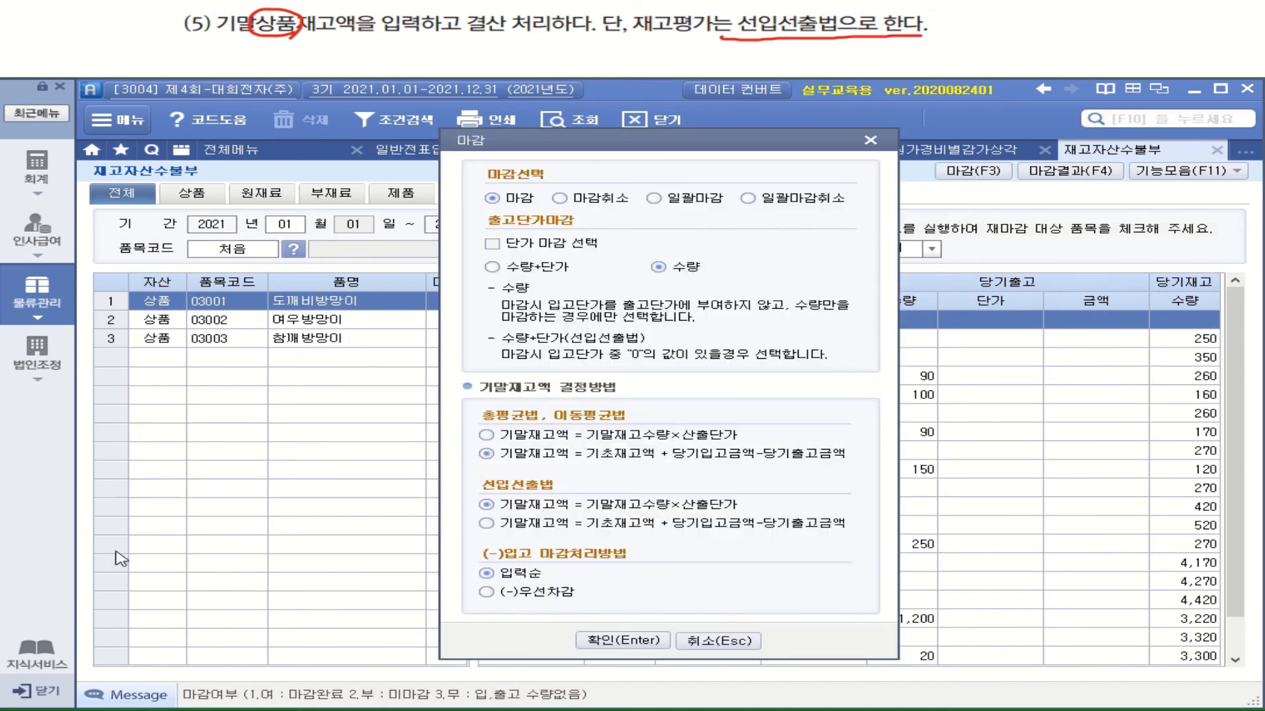
pyautogui.click(656, 200)
pyautogui.click(648, 643)
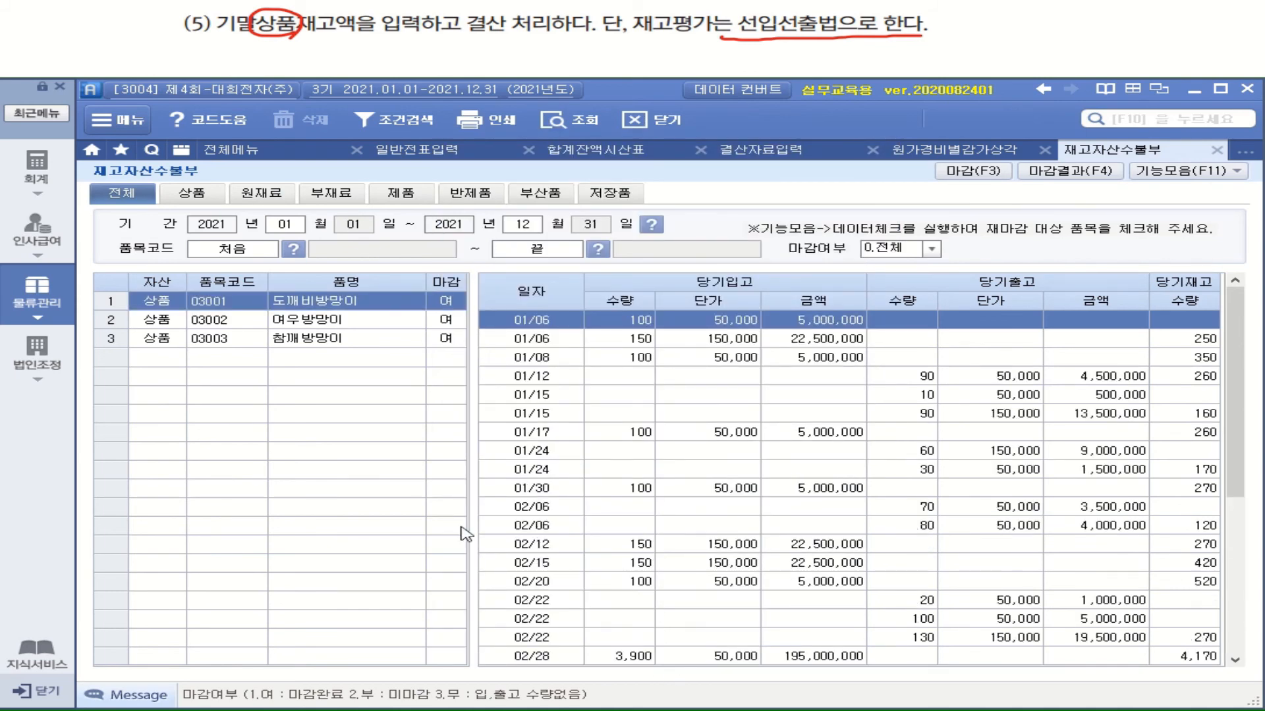
# Examine the closed ledger's year-end stock quantities and amounts for each of the three merchandise items
pyautogui.moveTo(1235, 486); pyautogui.dragTo(1238, 642)
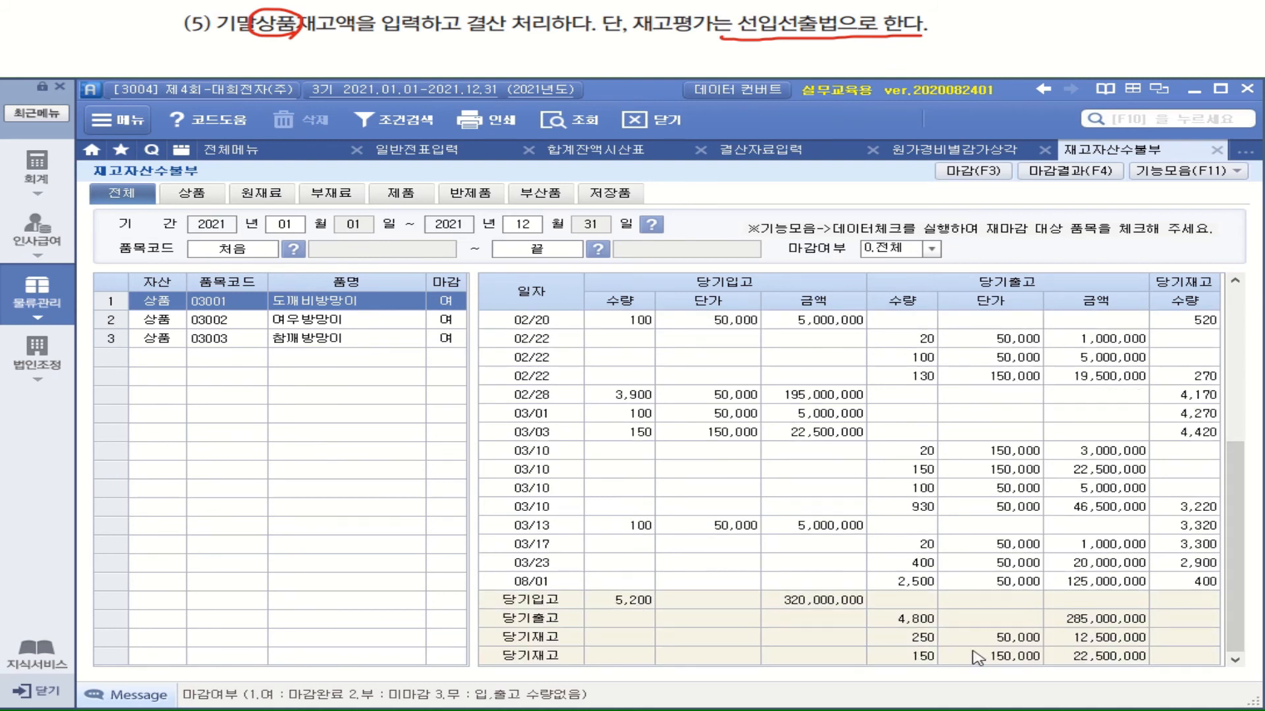
pyautogui.click(351, 325)
pyautogui.click(358, 341)
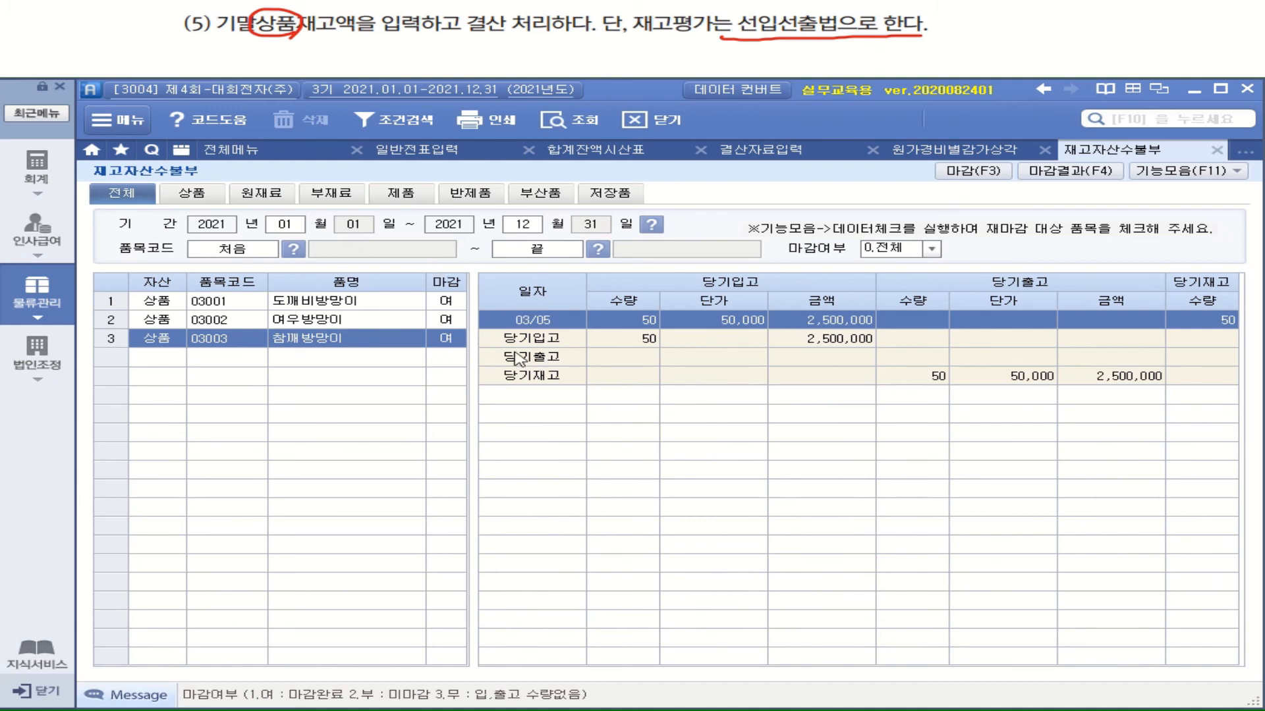
# Open the inventory statement (재고자산명세서), query all items as of December 31, 2021, and check the total merchandise stock amount
pyautogui.click(224, 157)
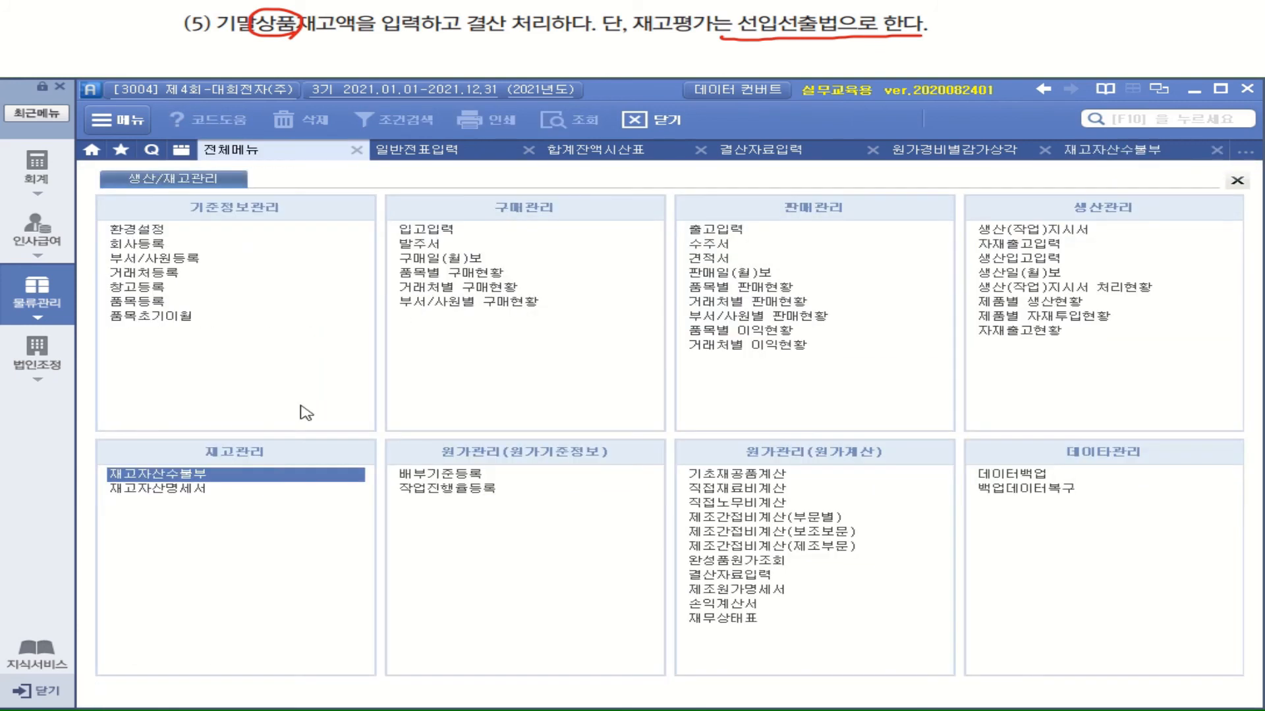
pyautogui.click(205, 491)
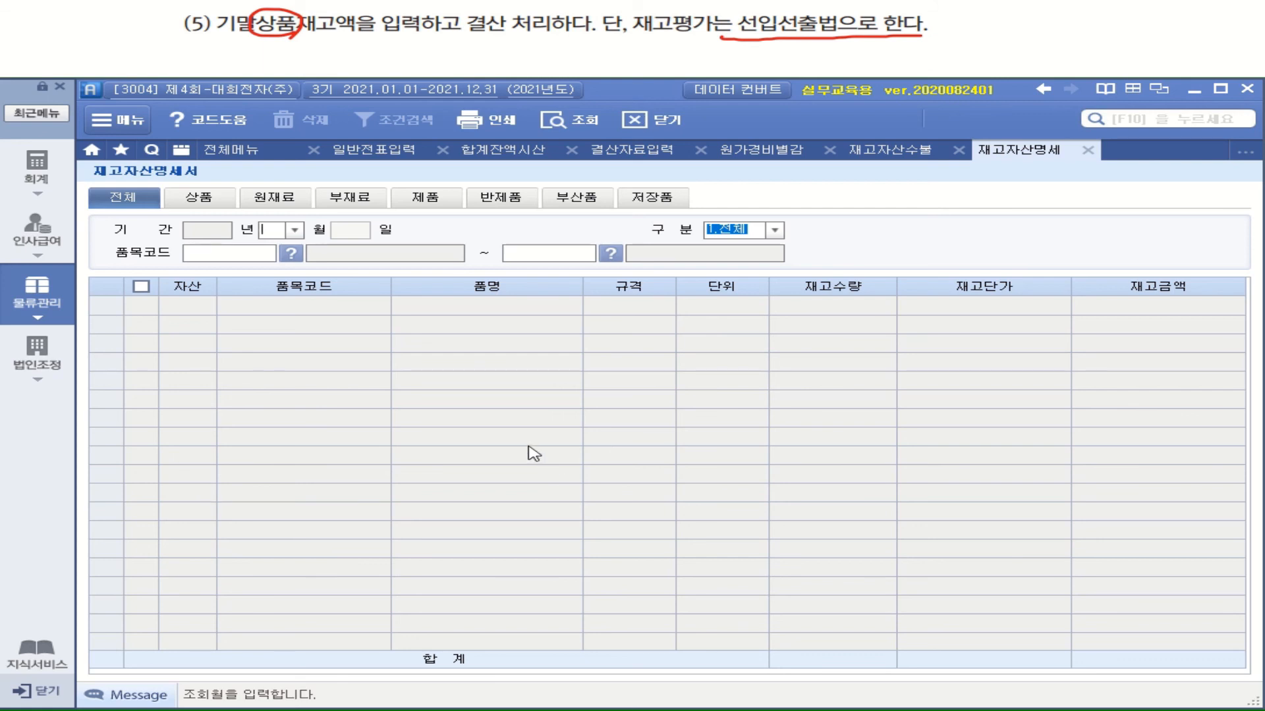
pyautogui.click(294, 230)
pyautogui.click(296, 389)
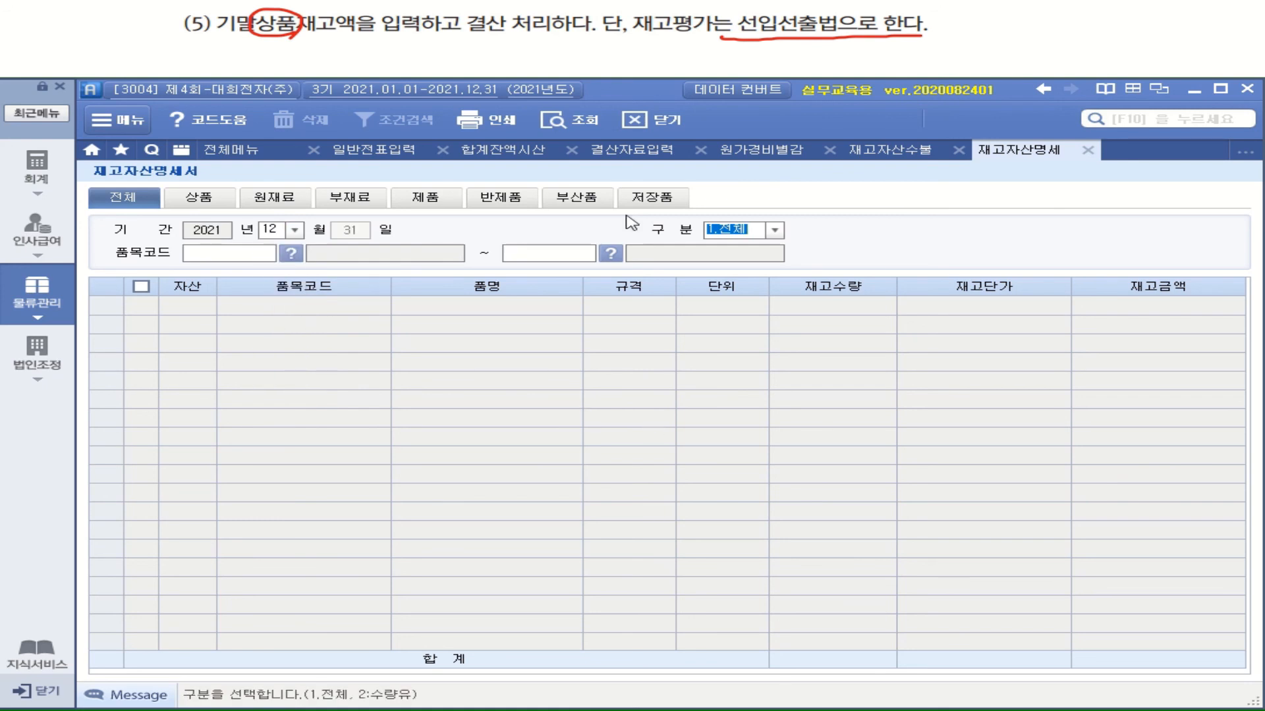
pyautogui.click(554, 120)
pyautogui.click(723, 323)
pyautogui.press('Return')
pyautogui.press('Return')
pyautogui.press('Return')
pyautogui.press('Return')
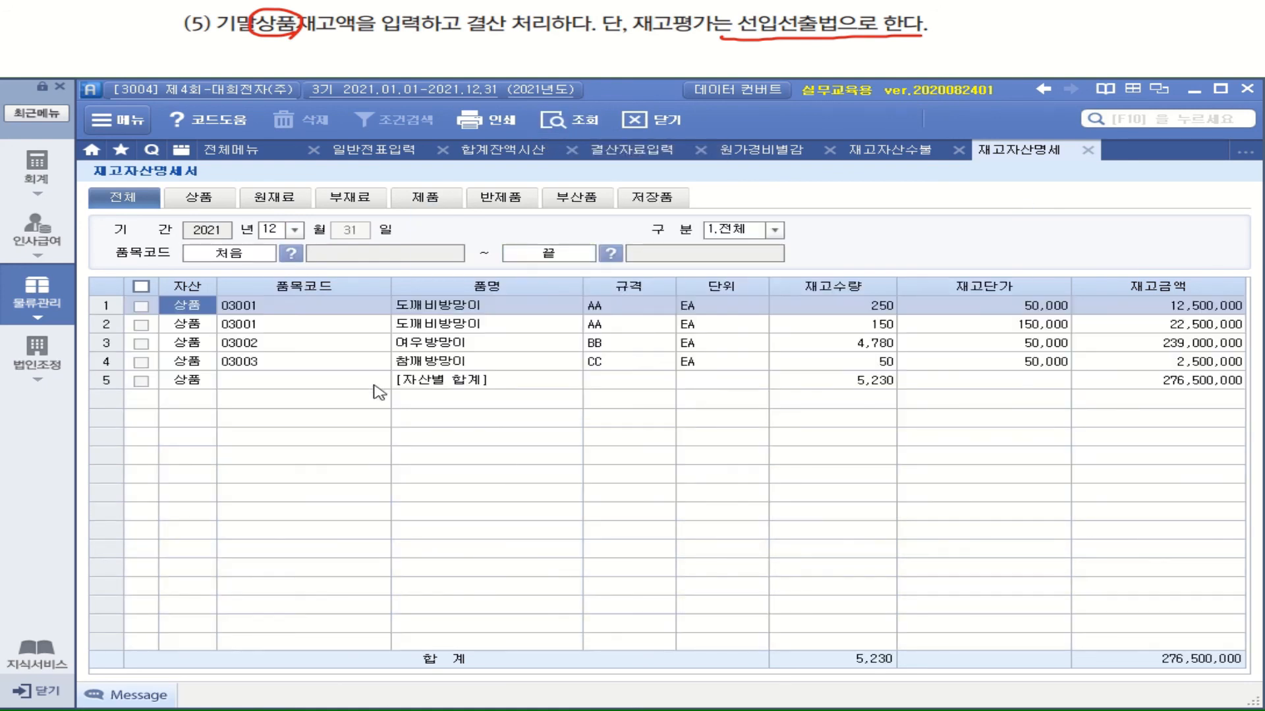
pyautogui.click(461, 385)
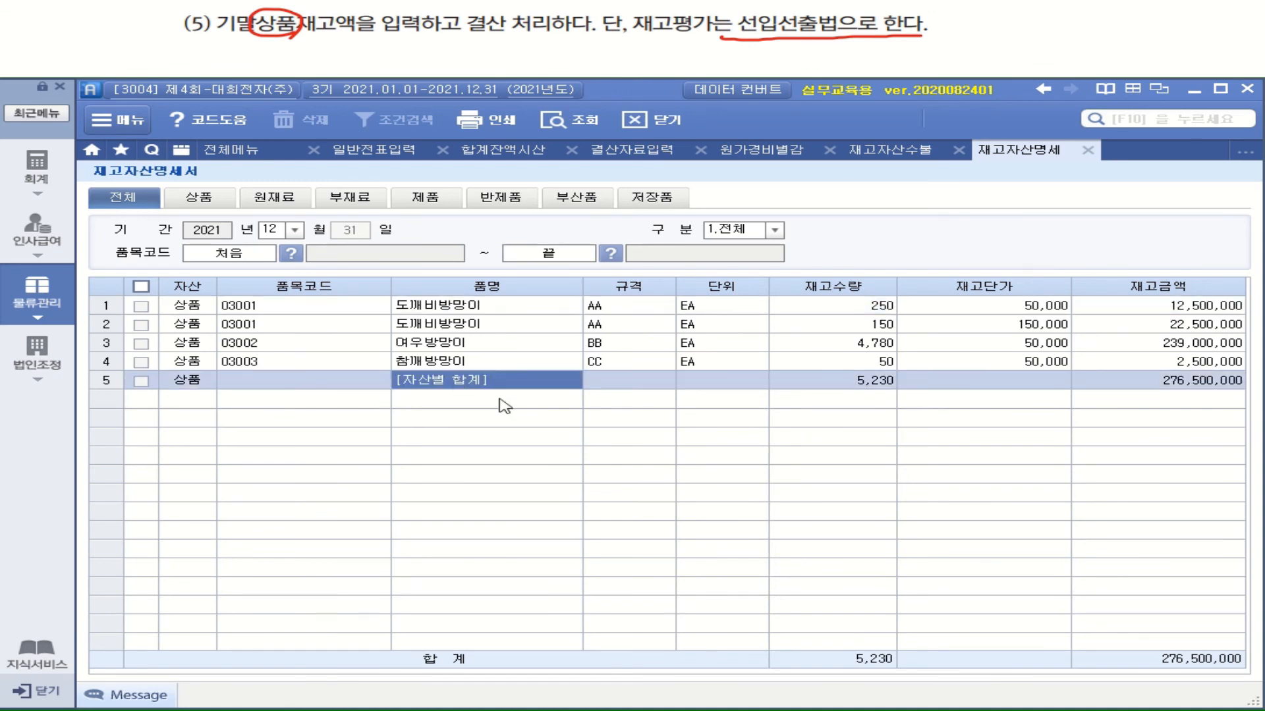
pyautogui.click(1195, 382)
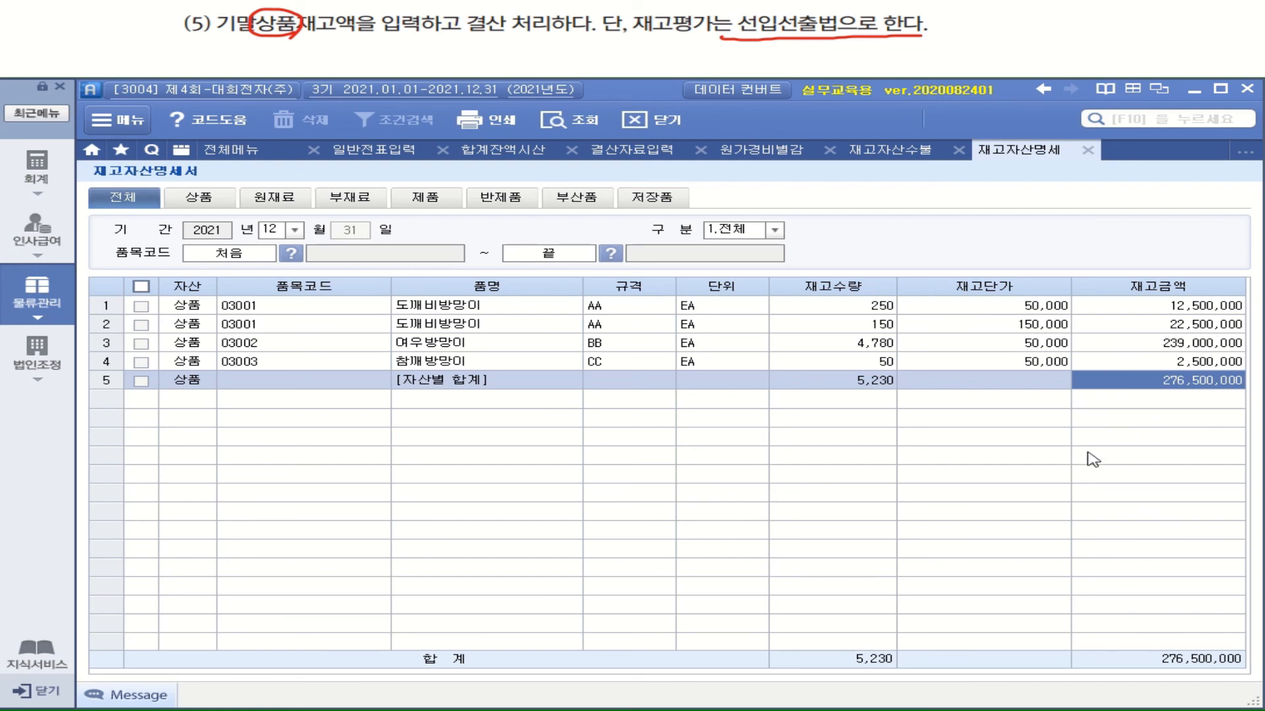
# In the closing data entry (결산자료입력), set the ending merchandise inventory (기말 상품 재고액) to 276,500,000
pyautogui.click(666, 151)
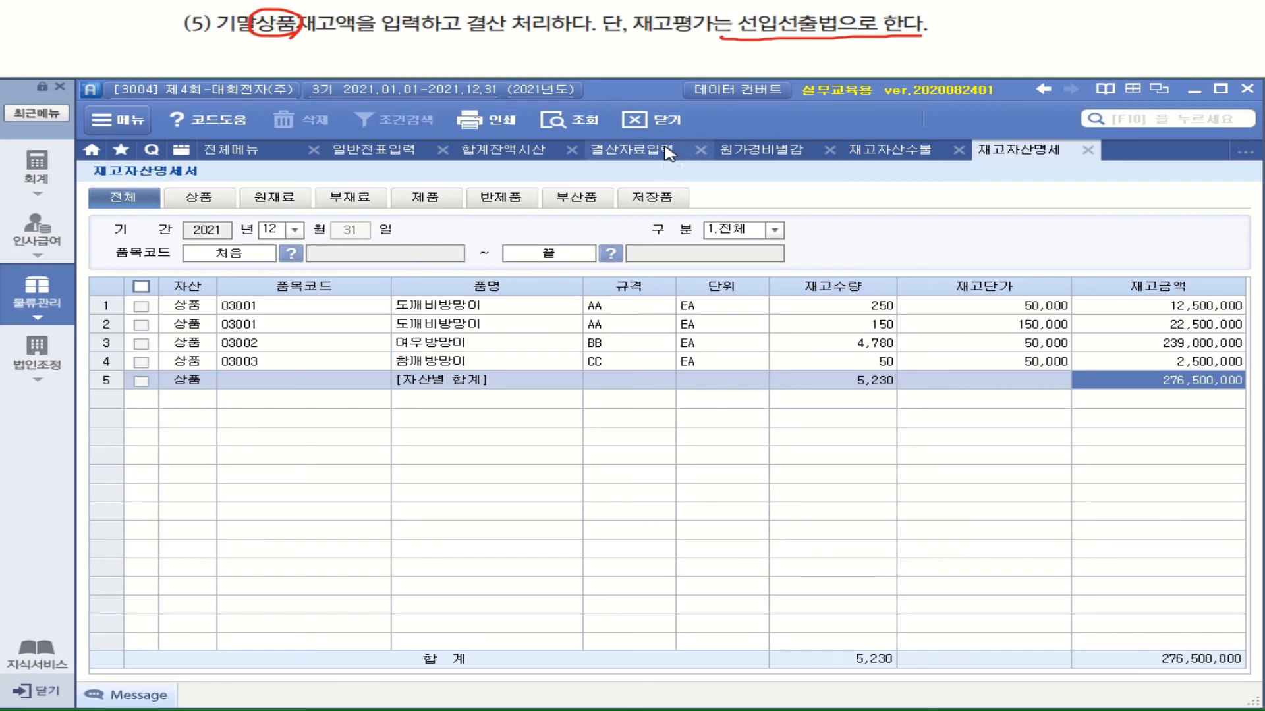
pyautogui.scroll(3, 642, 385)
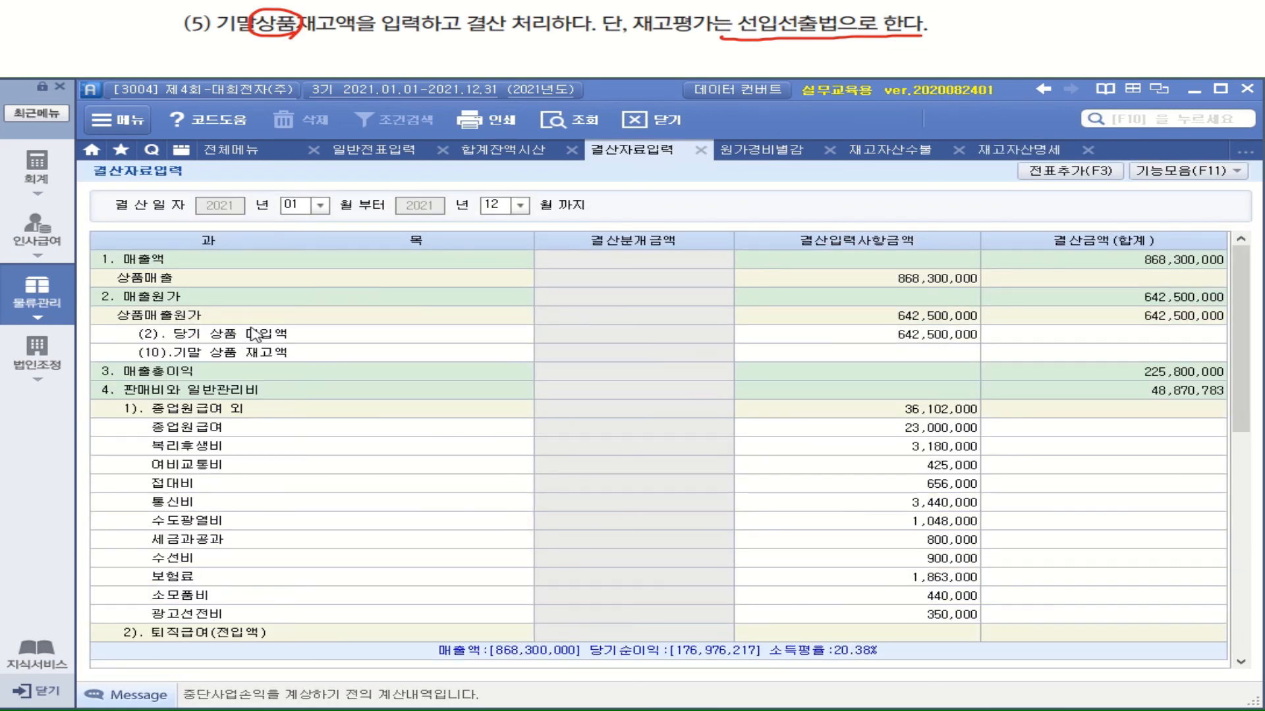
pyautogui.click(939, 359)
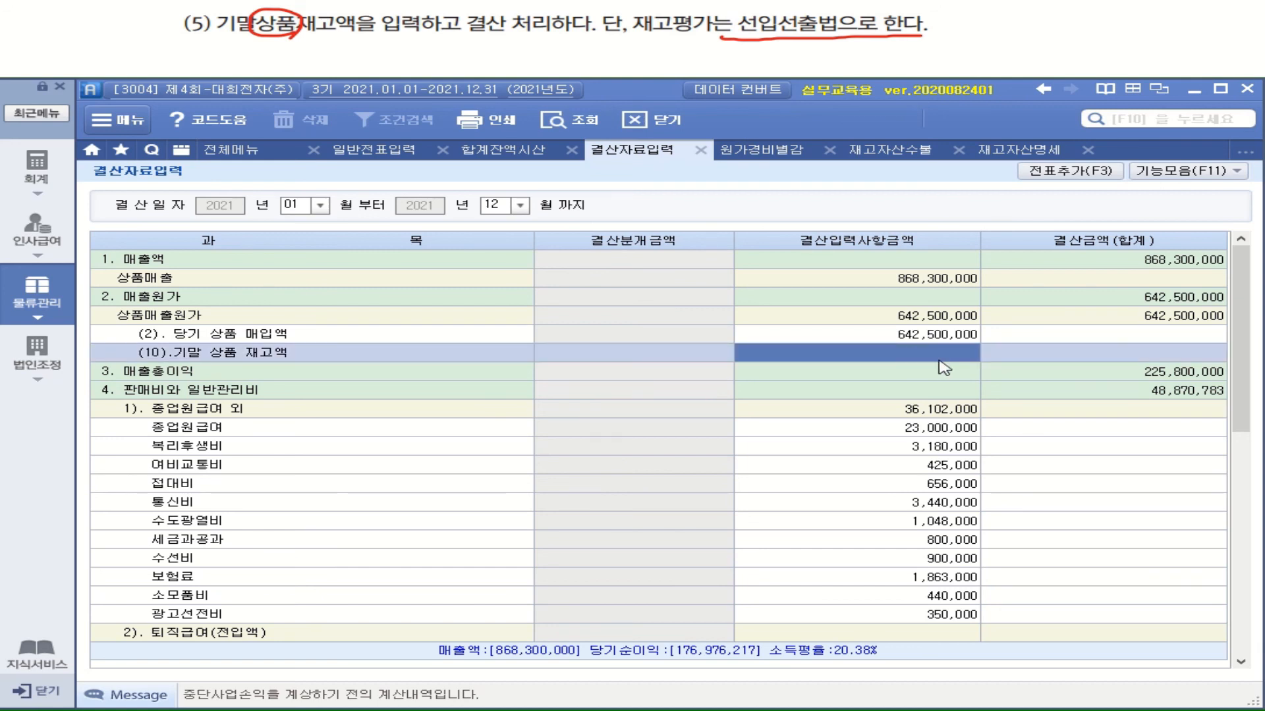
pyautogui.write('276500000')
pyautogui.press('Return')
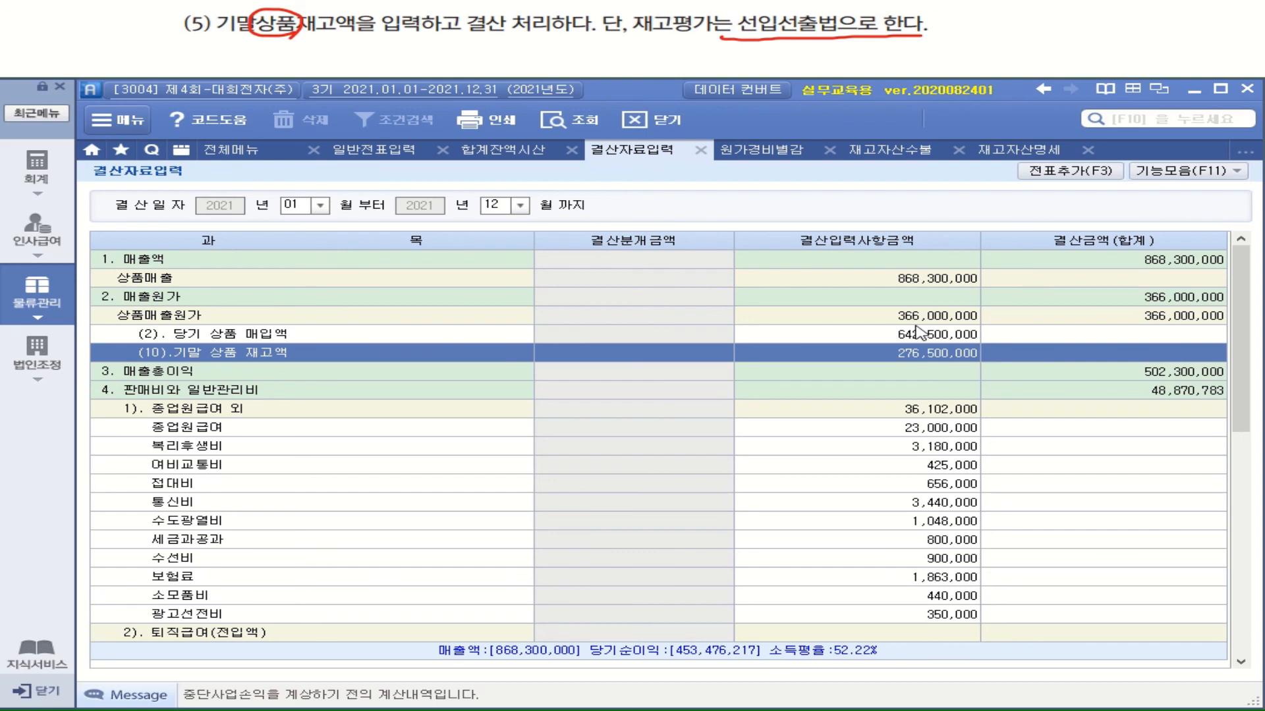
# Generate the closing journal vouchers from the closing data (전표추가) and acknowledge the completion notice
pyautogui.click(1083, 174)
pyautogui.click(712, 323)
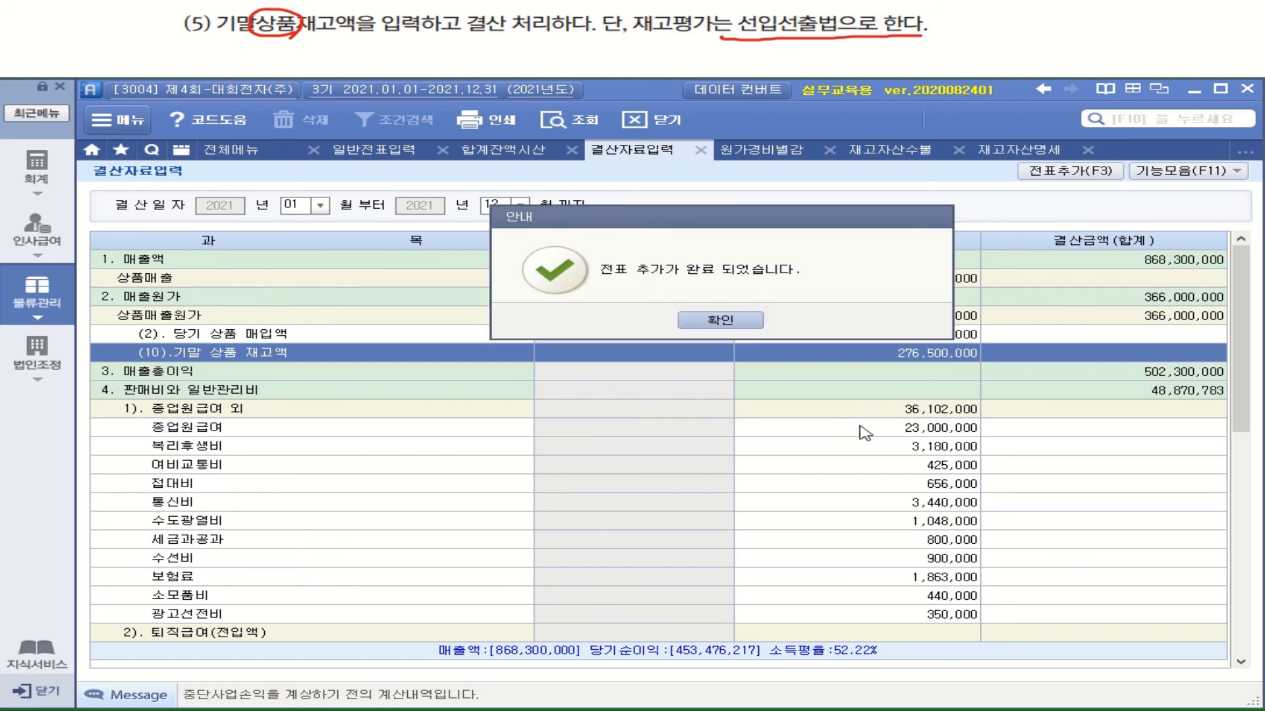
pyautogui.click(747, 322)
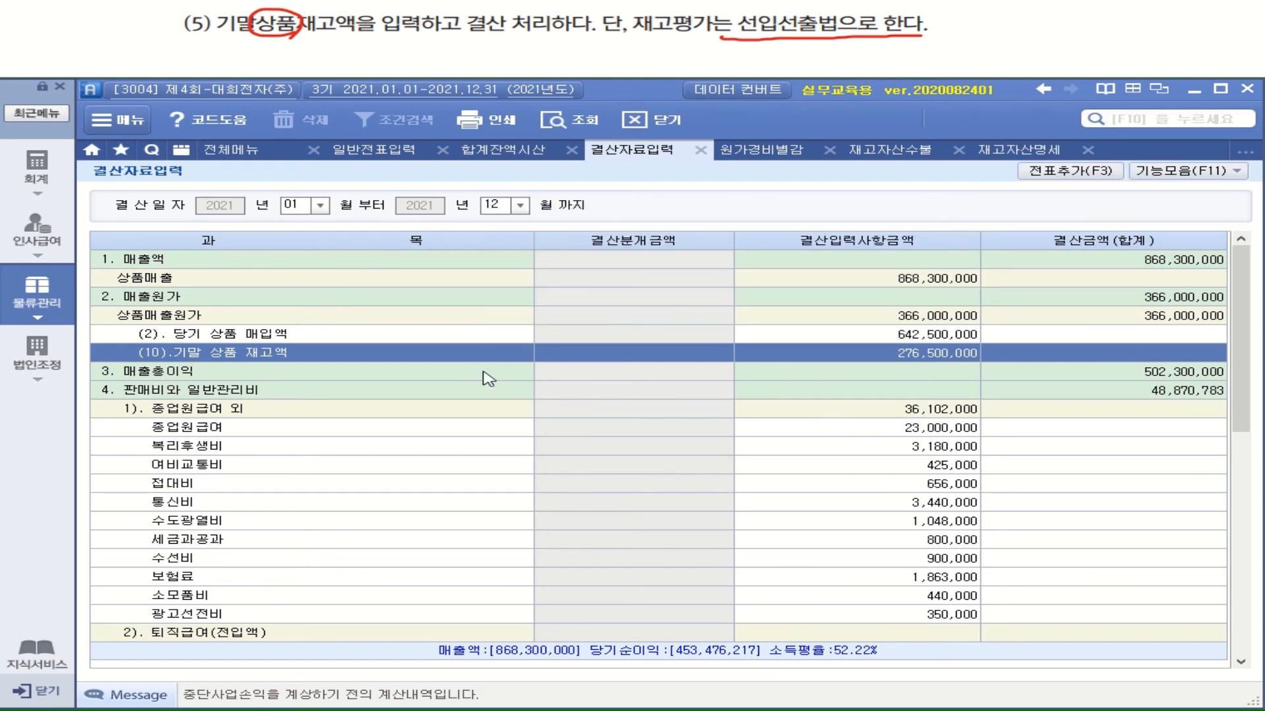
# Re-query the December 31 general vouchers (일반전표입력) and review the cost of goods sold and depreciation closing entries
pyautogui.click(38, 170)
pyautogui.click(450, 229)
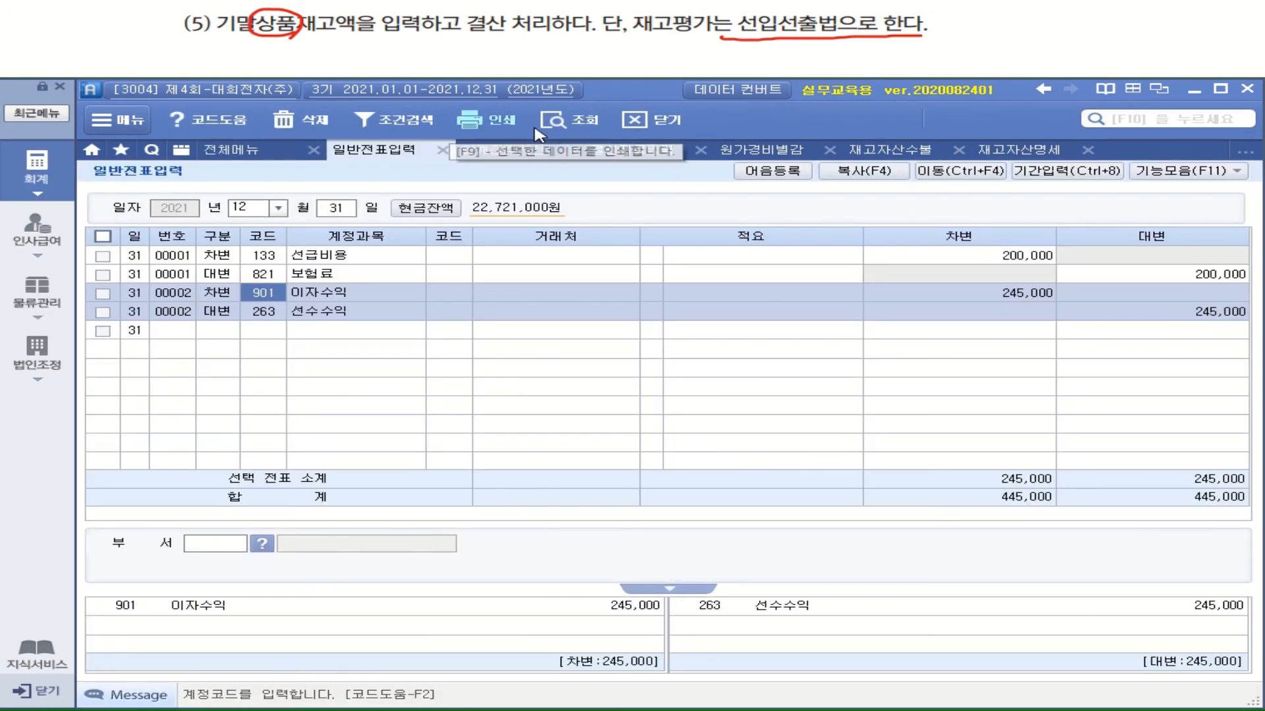
pyautogui.click(559, 120)
pyautogui.click(1005, 314)
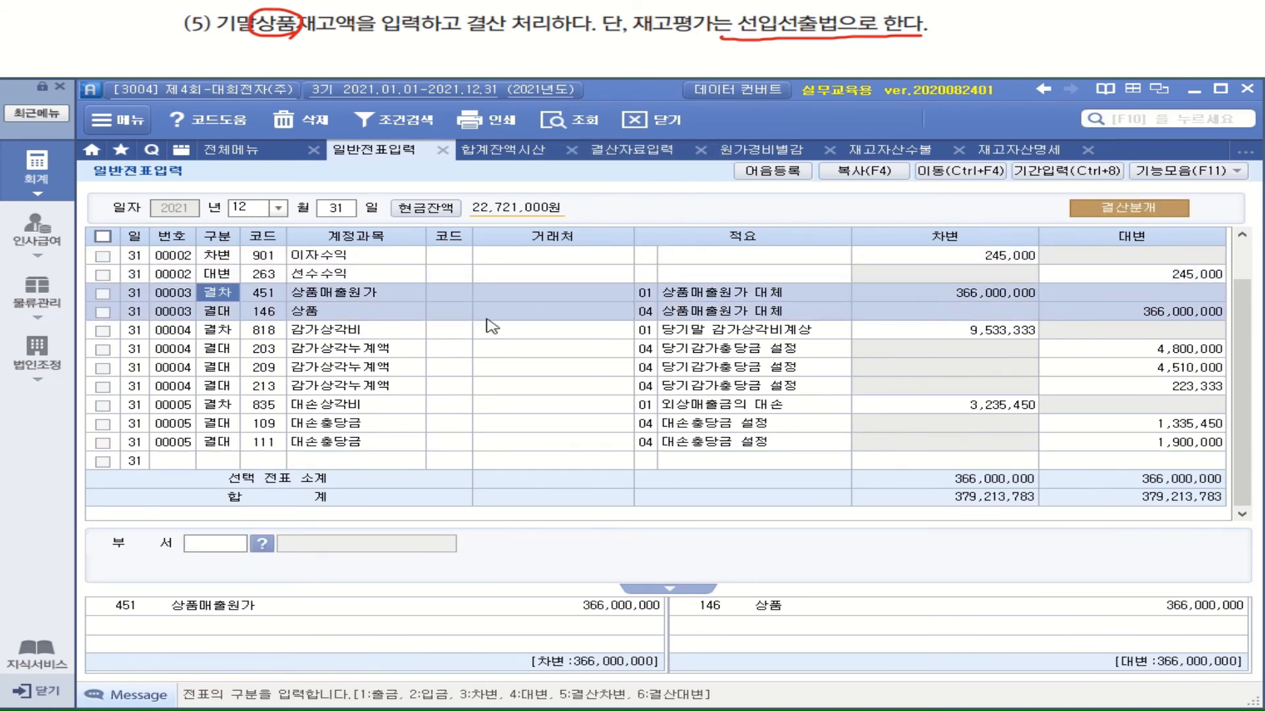
pyautogui.click(361, 340)
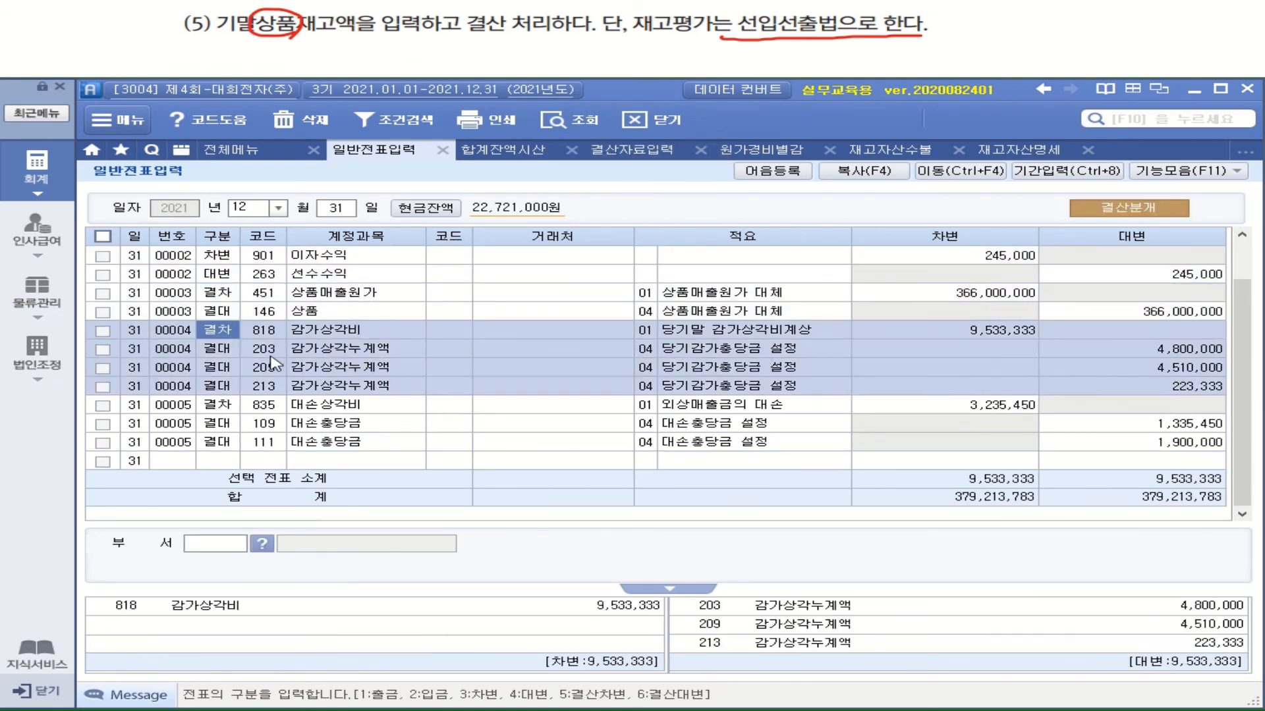